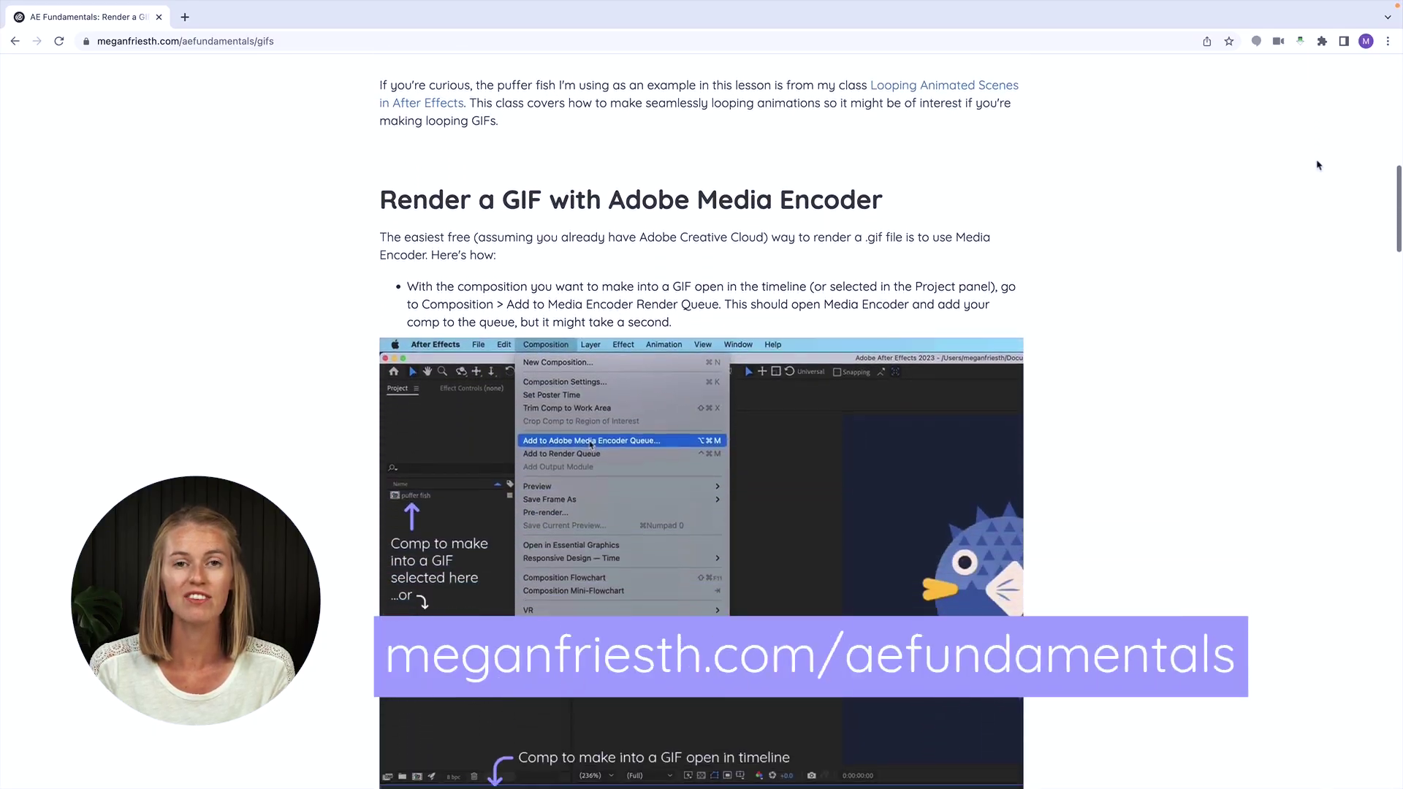
Scroll the AE Fundamentals GIF article to its 'Render a GIF with Adobe Media Encoder' section.
scroll(1319, 166, down, 7)
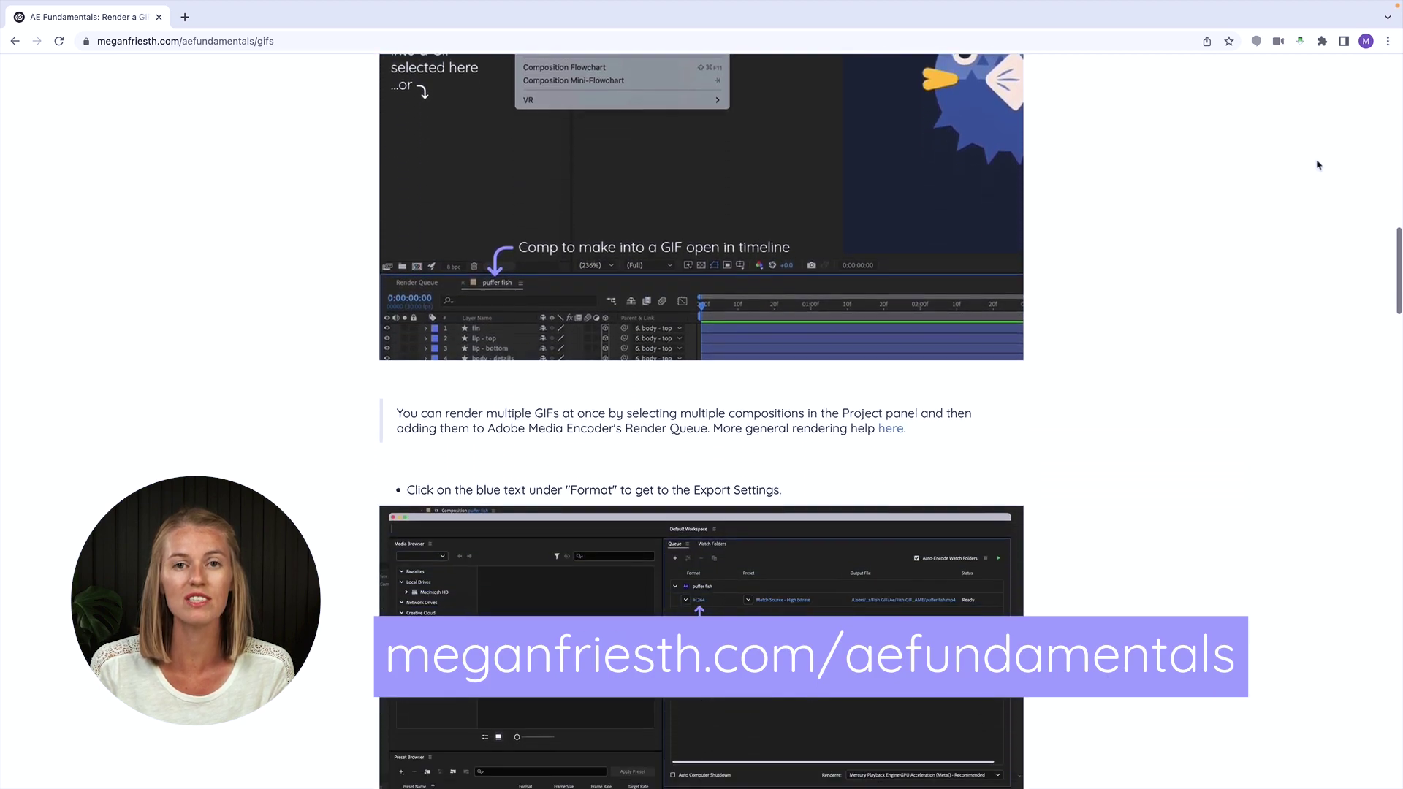
scroll(1319, 166, down, 7)
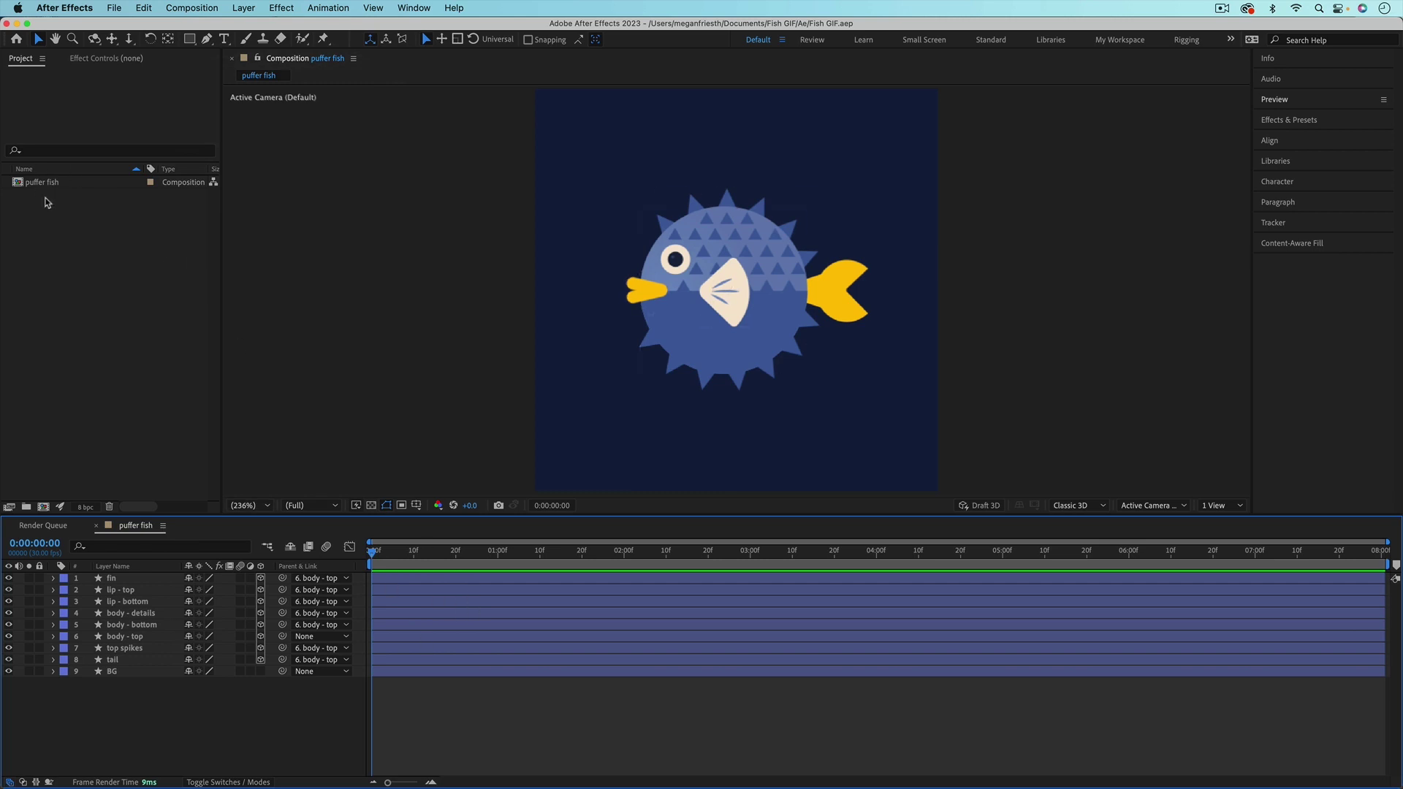
Add the puffer fish comp to the Adobe Media Encoder queue from the Composition menu.
click(201, 8)
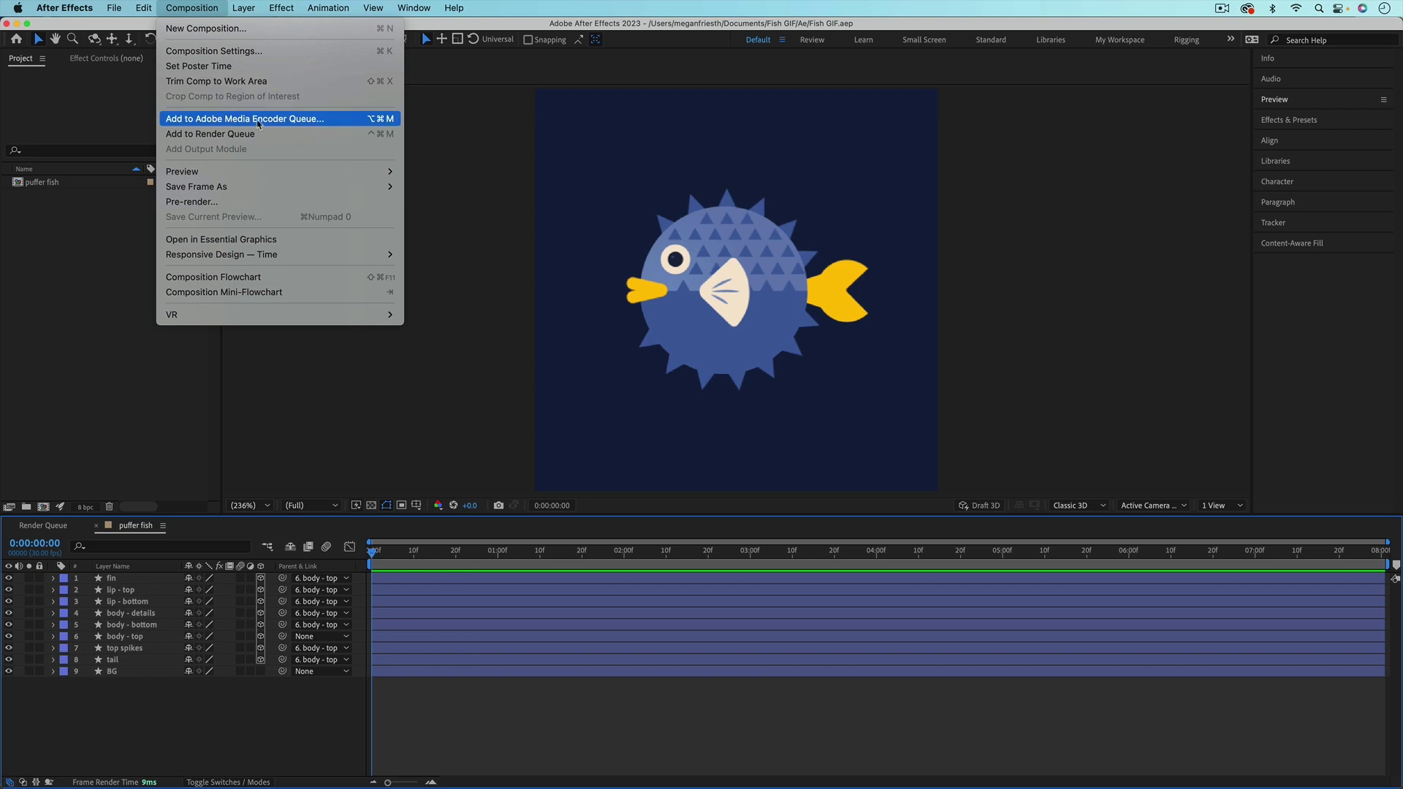
click(336, 125)
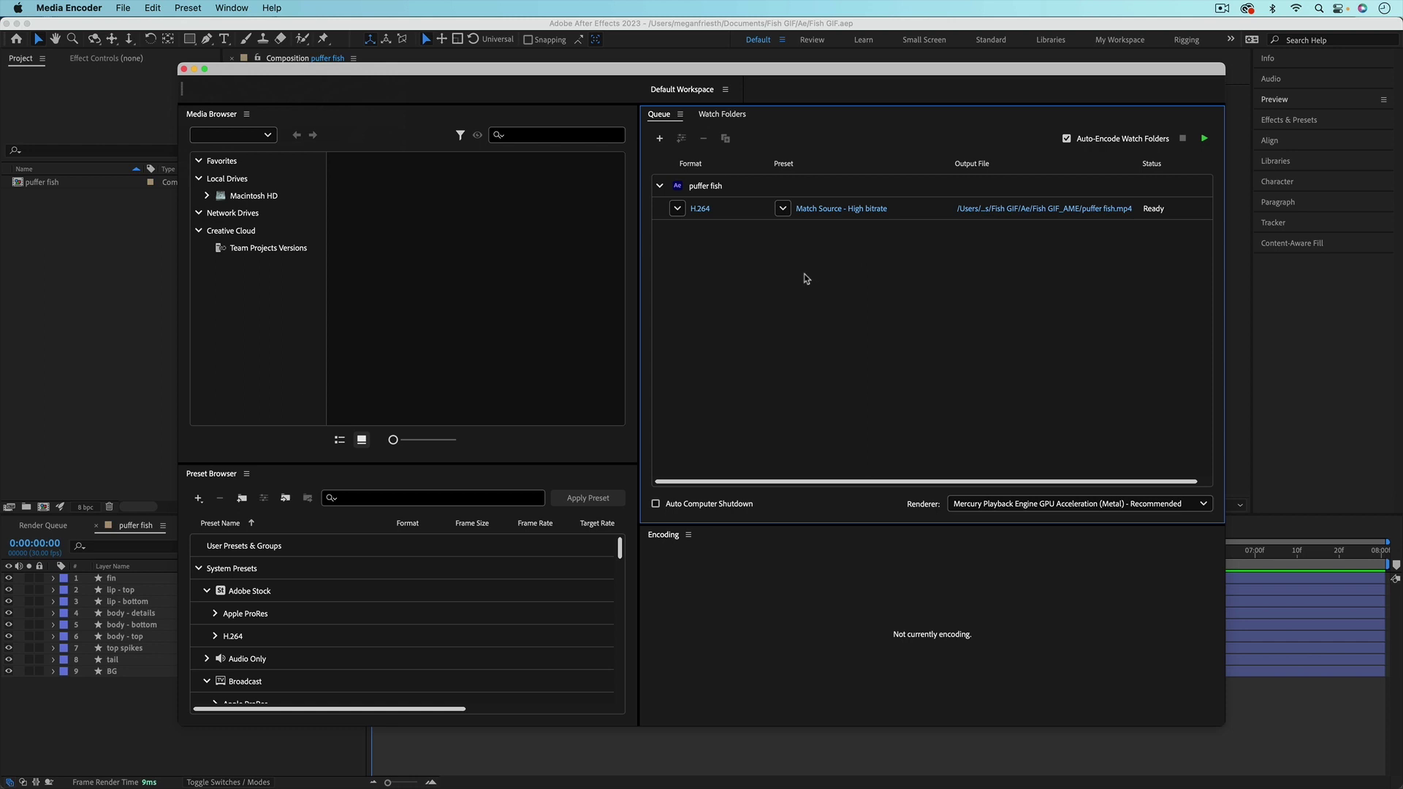
Change the queued puffer fish export format from H.264 to Animated GIF.
click(700, 210)
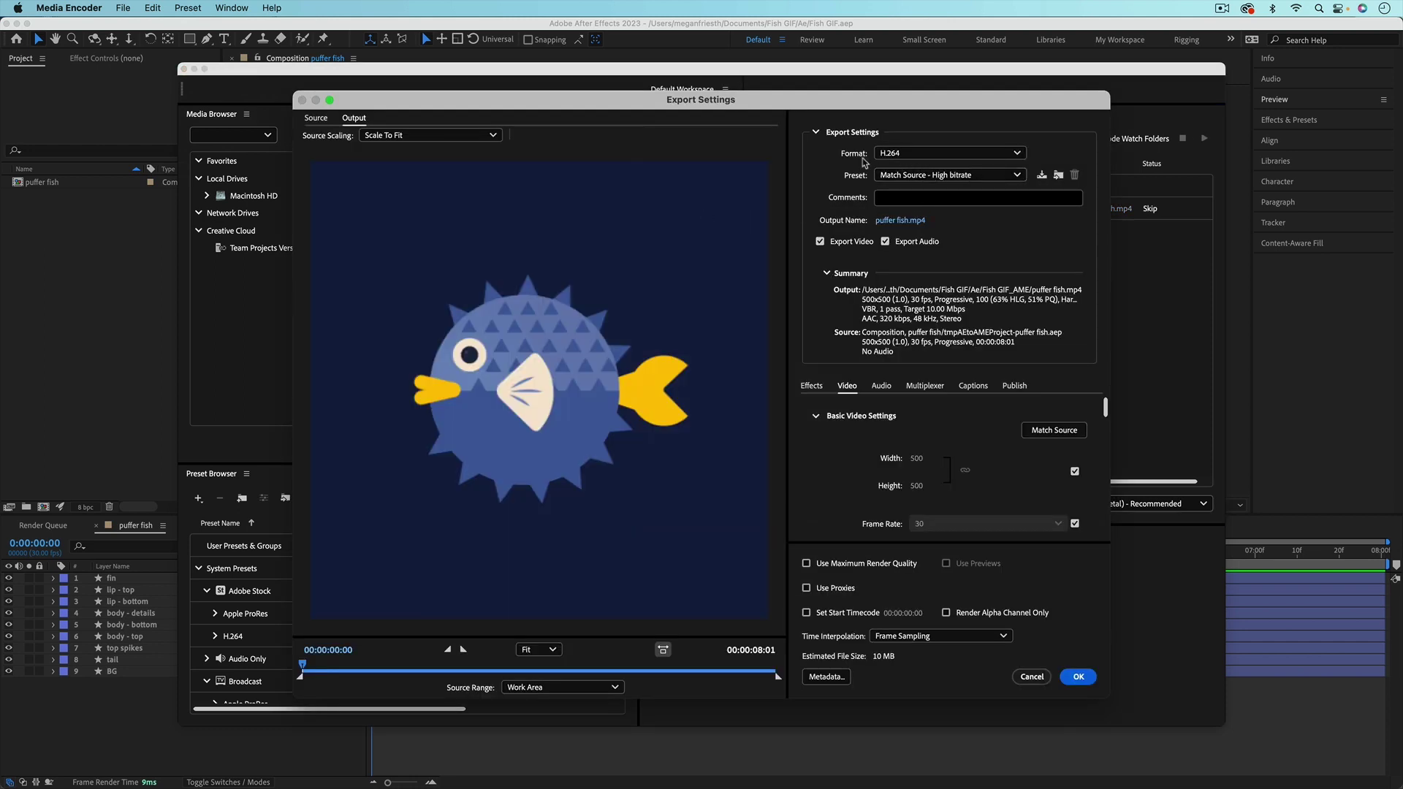
click(917, 155)
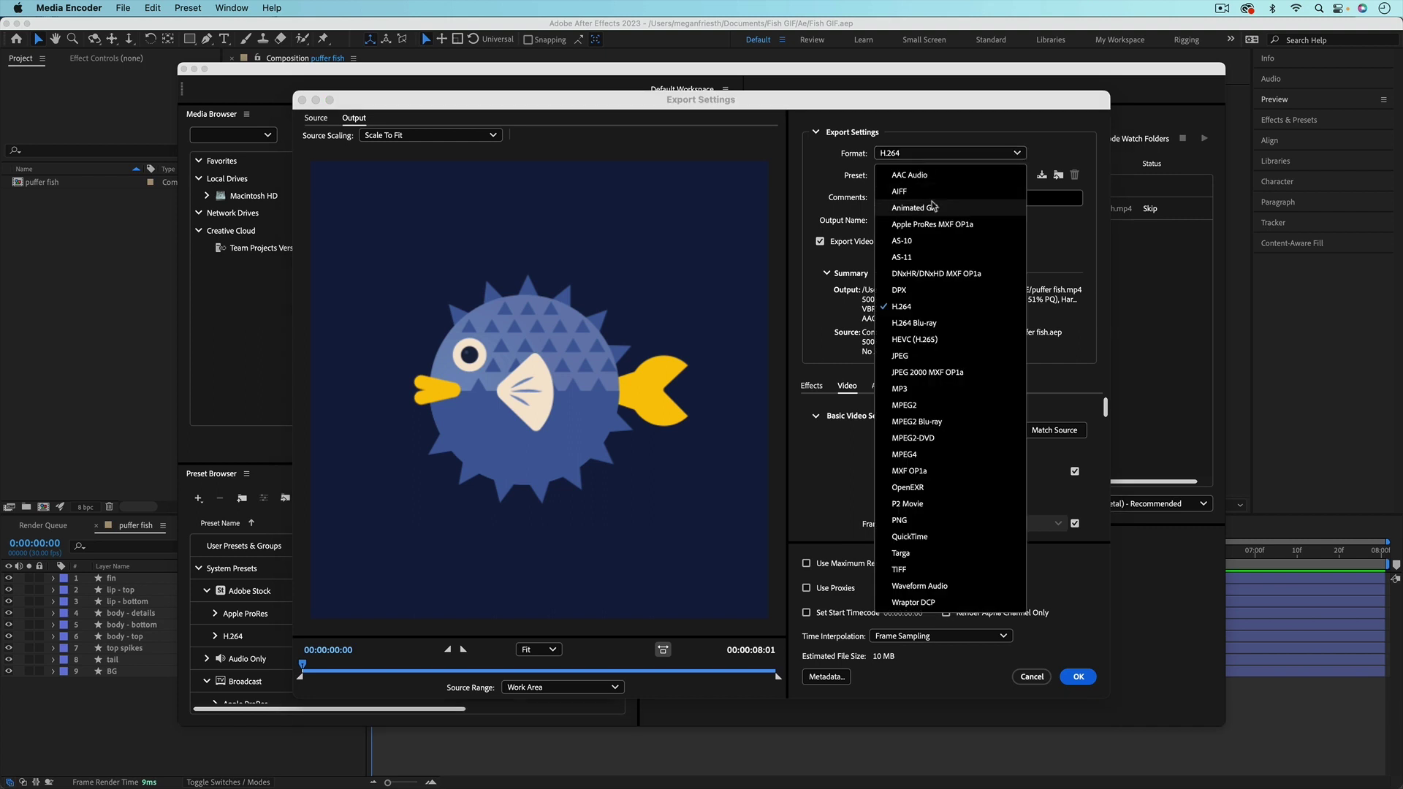
click(915, 208)
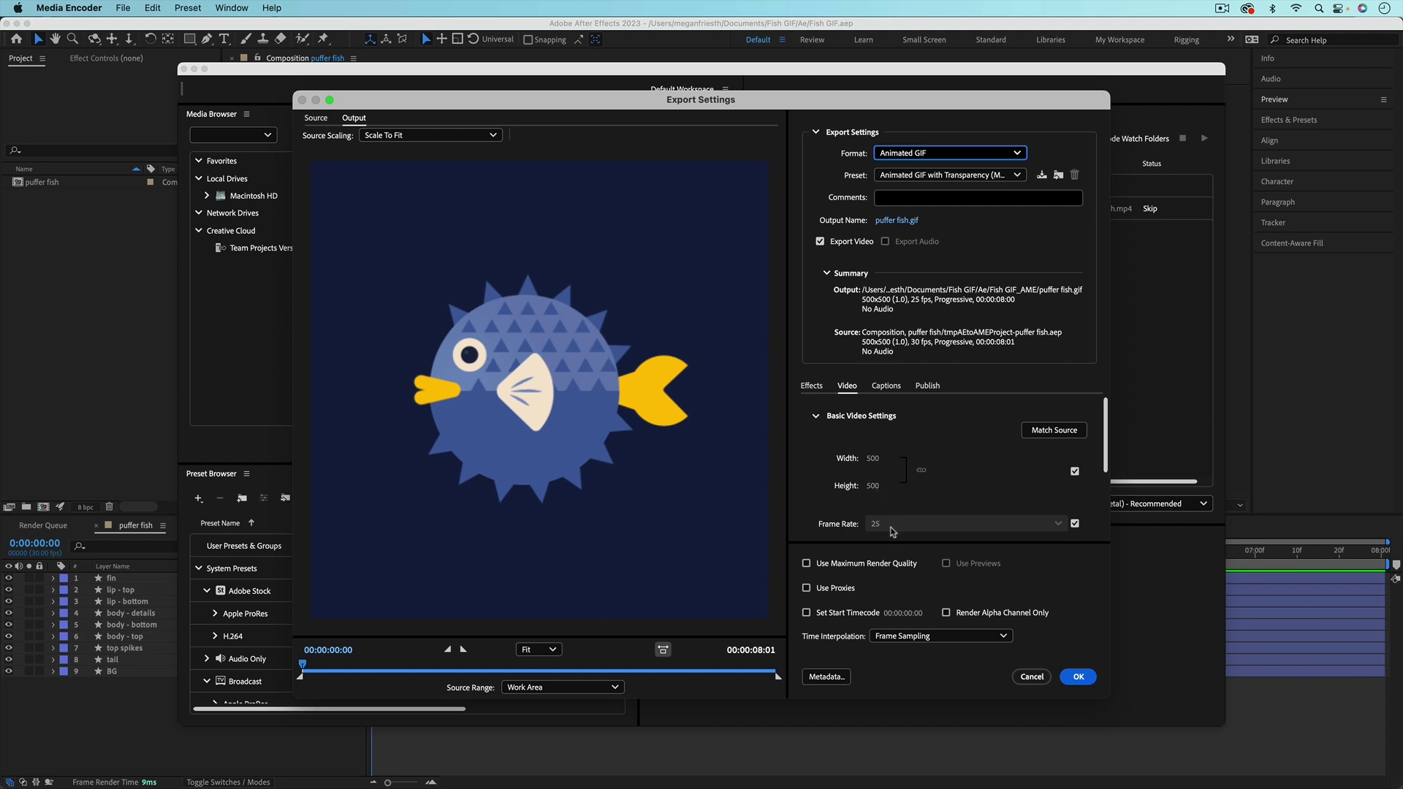
scroll(893, 531, down, 1)
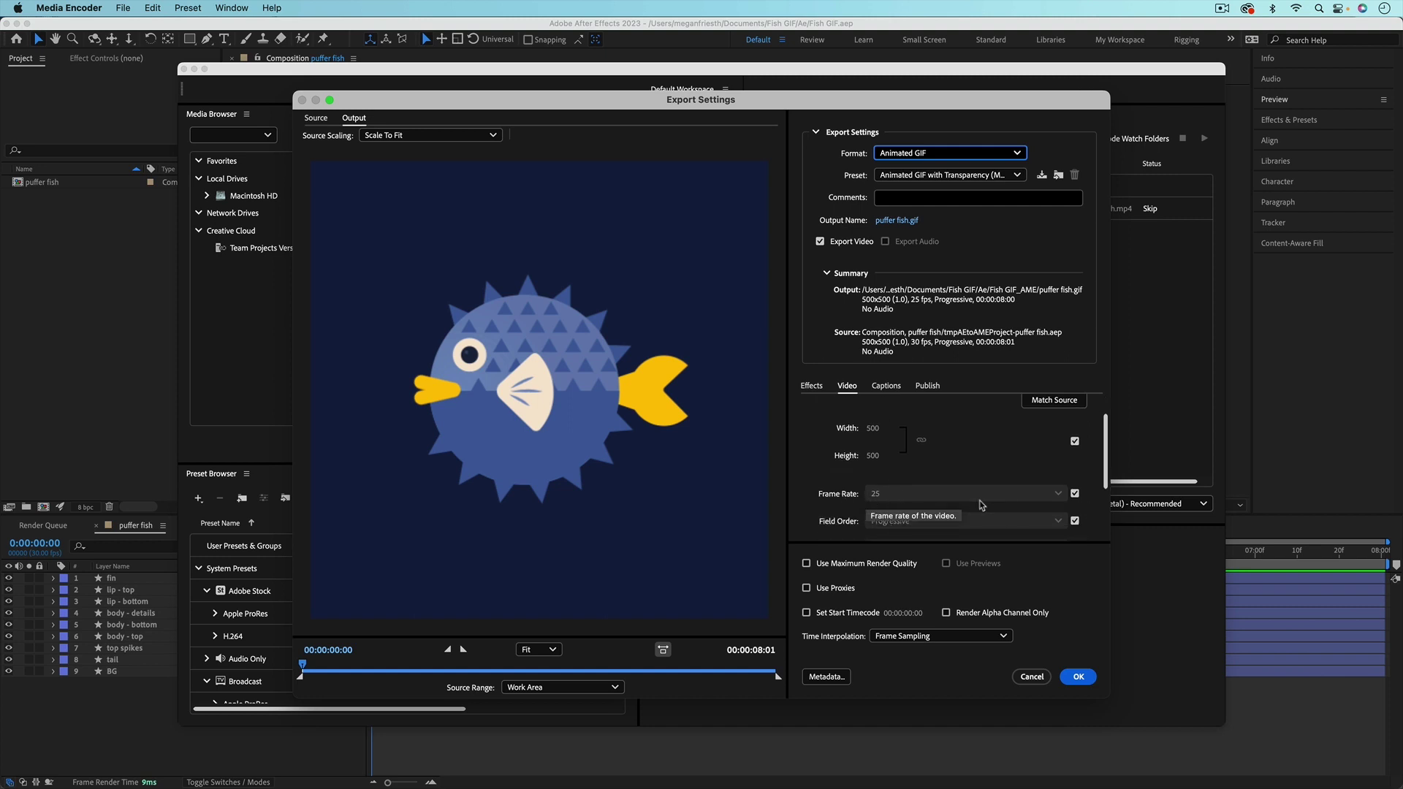
Turn off the match-source frame rate, keep 25 fps, and confirm the GIF export settings.
click(1075, 494)
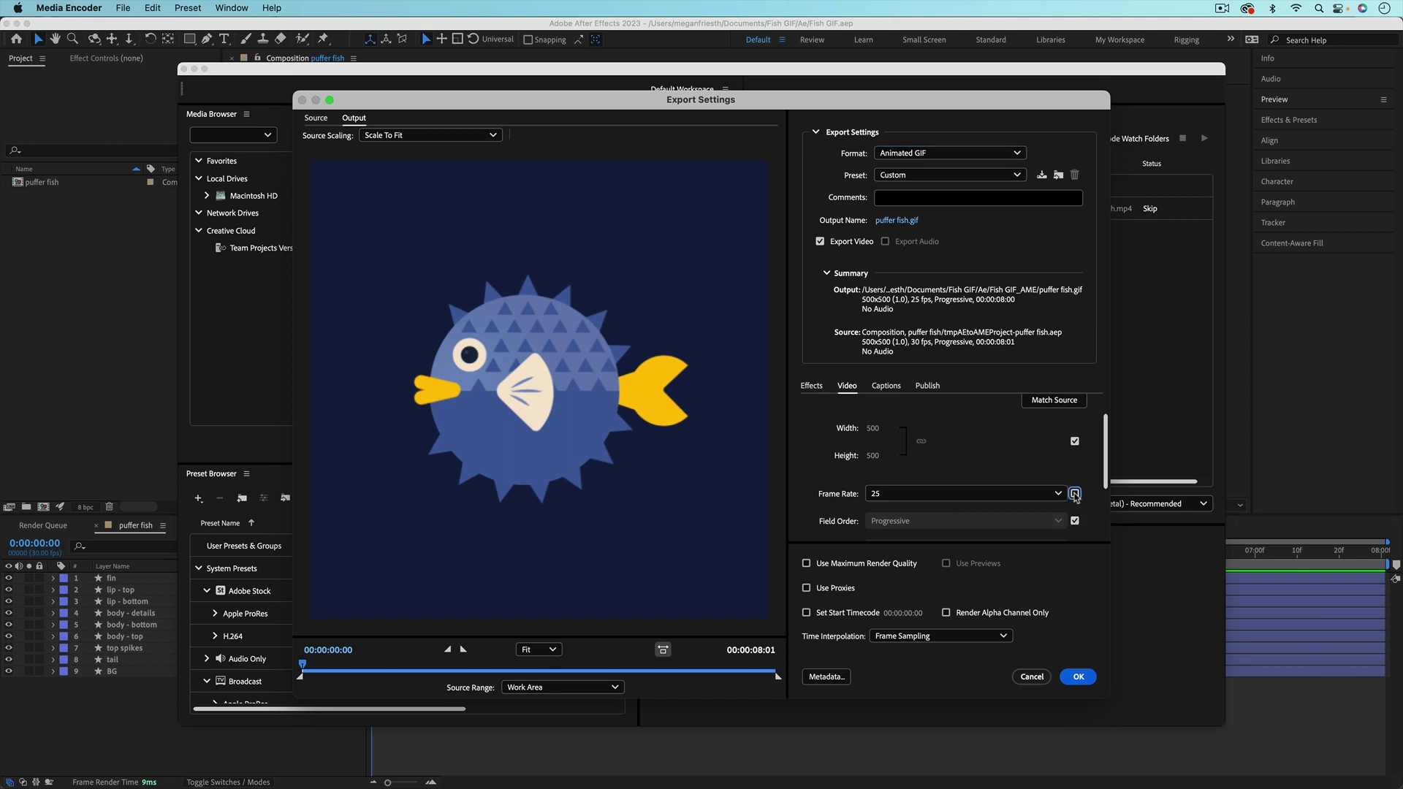
click(1053, 494)
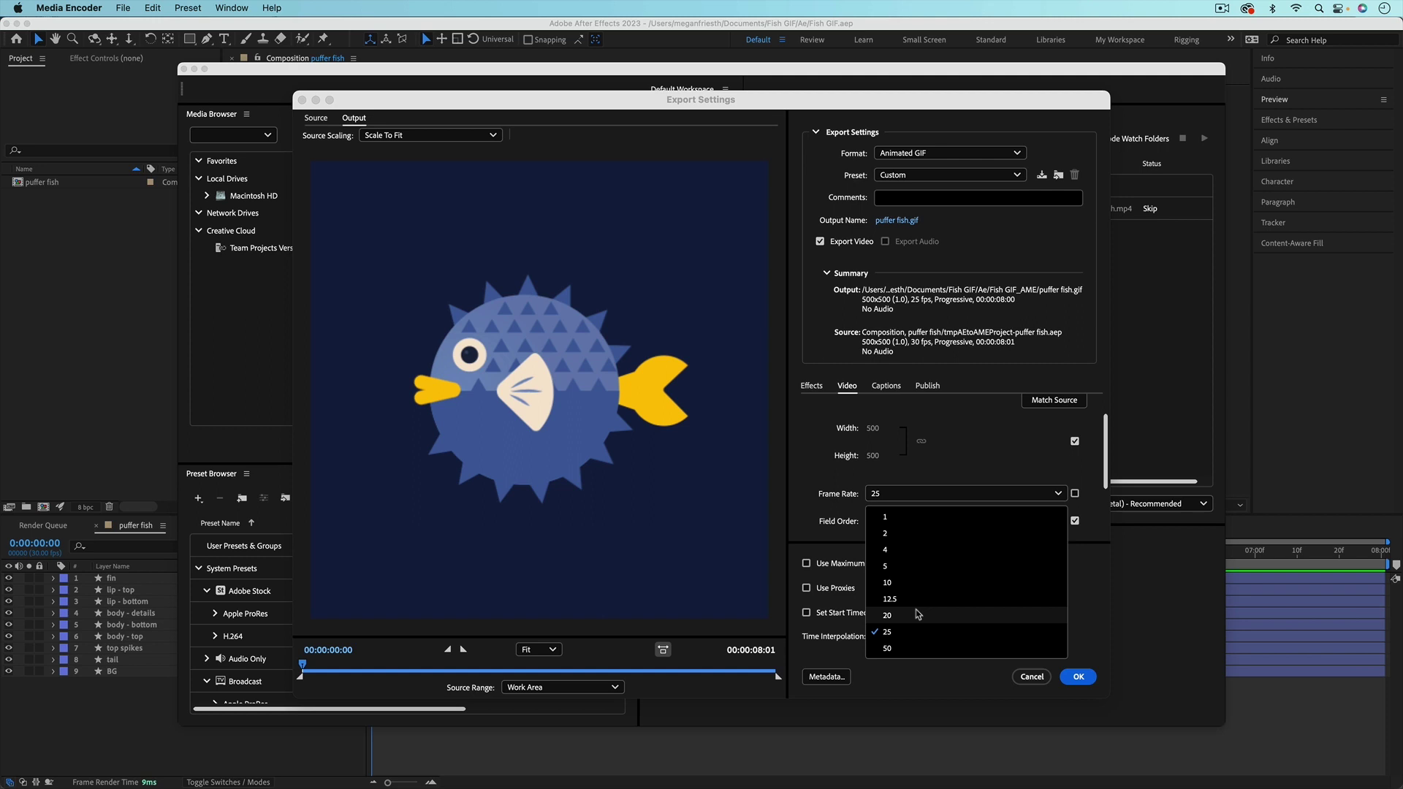
click(983, 465)
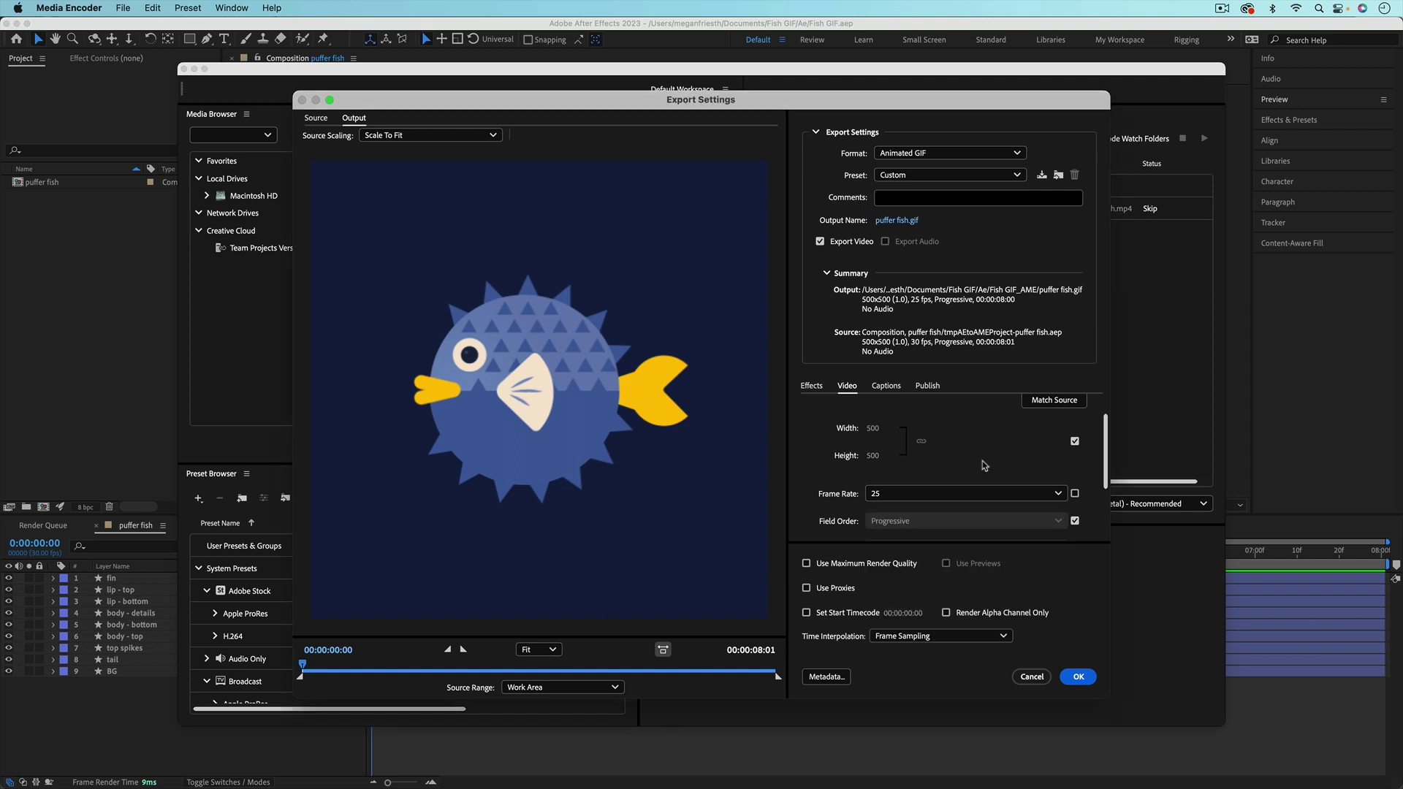
click(1079, 678)
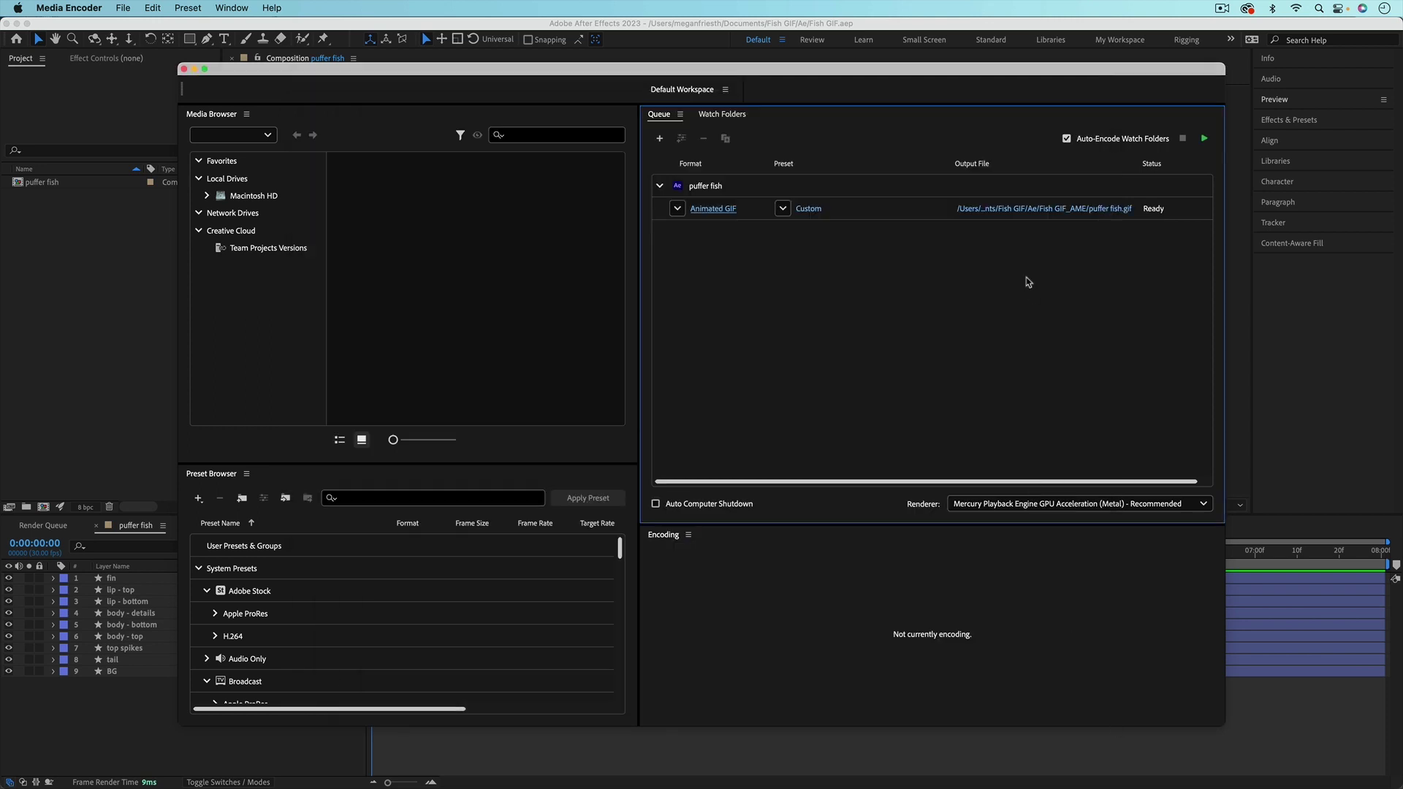
Set the output location to Fish GIF/Out, encode, and reveal the 11.8 MB puffer fish.gif.
click(983, 212)
click(746, 196)
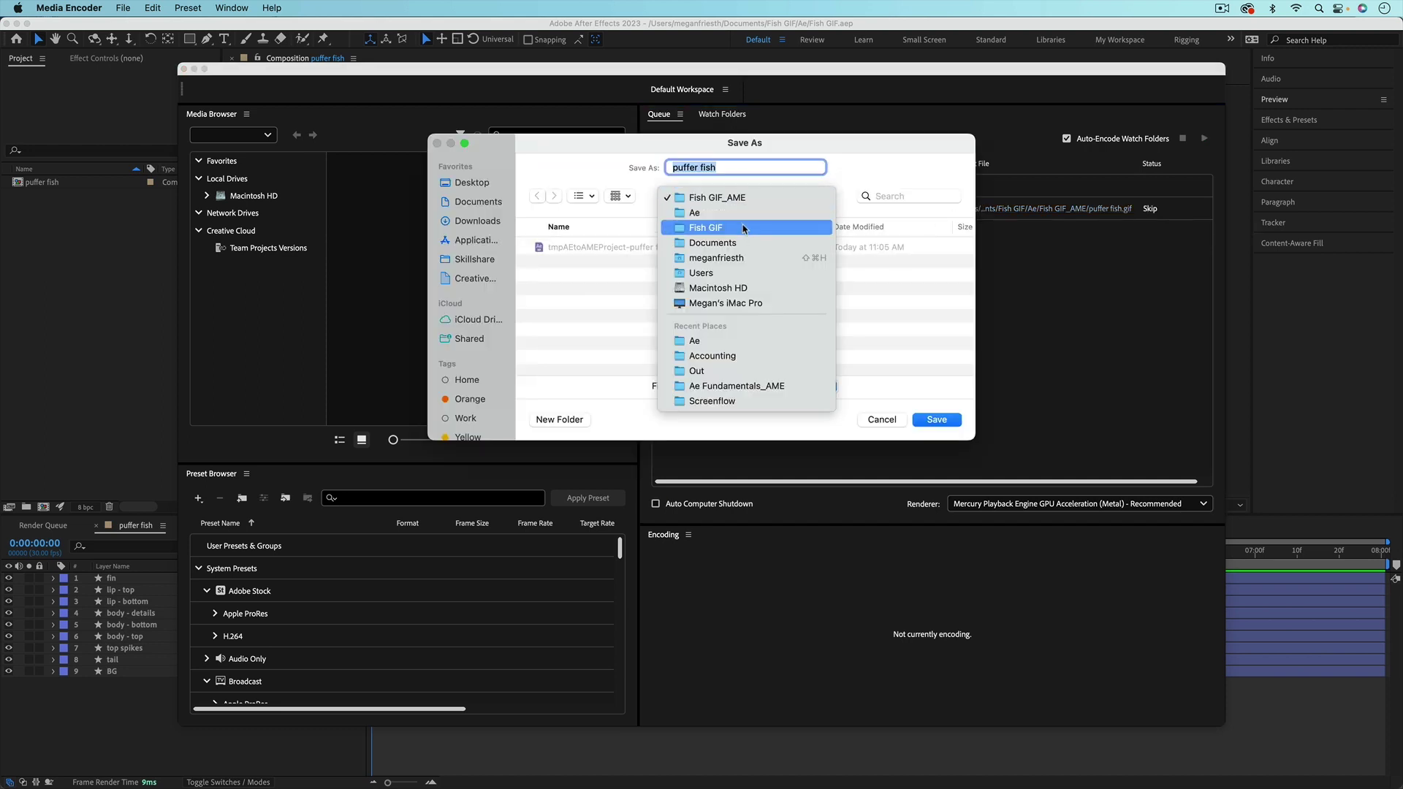
click(744, 229)
click(563, 277)
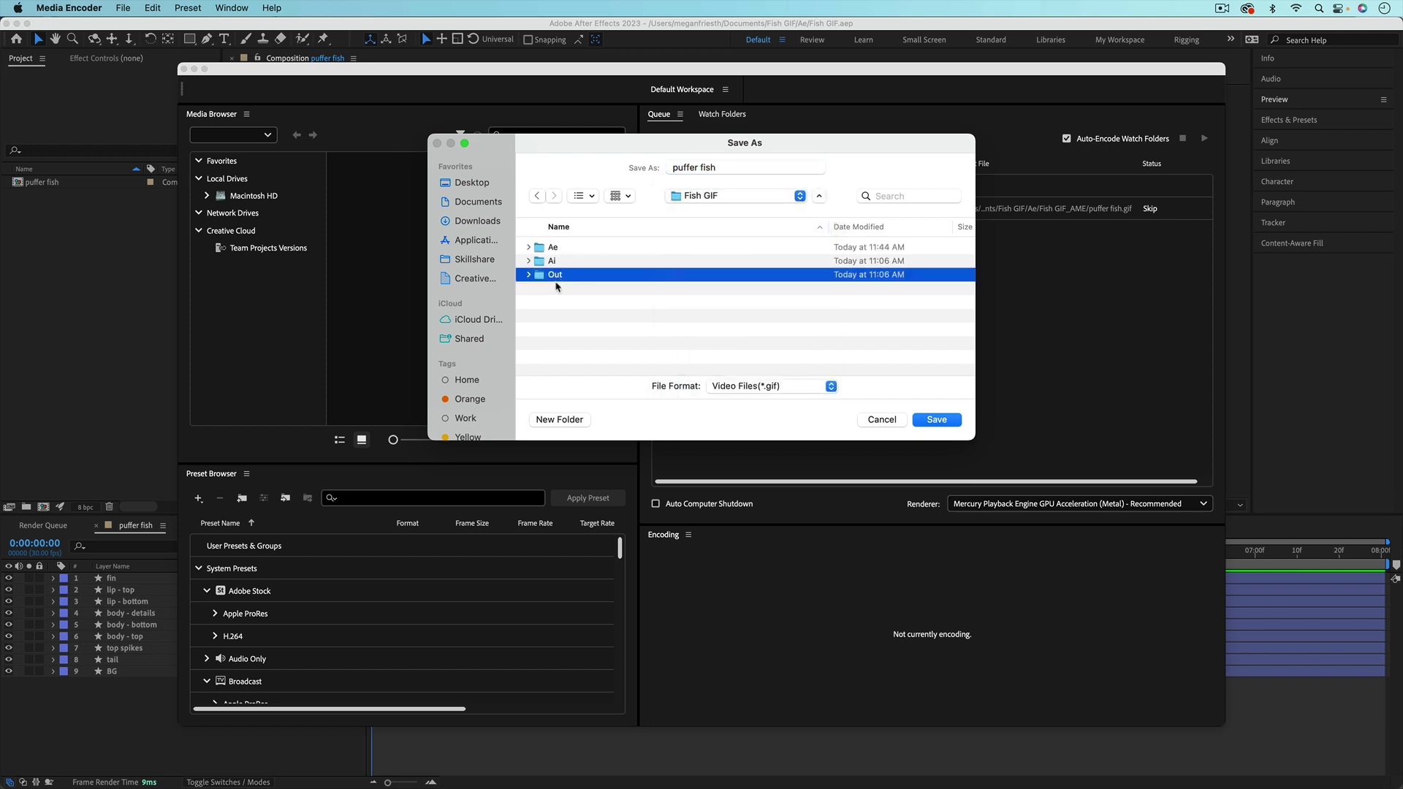
click(937, 419)
click(937, 419)
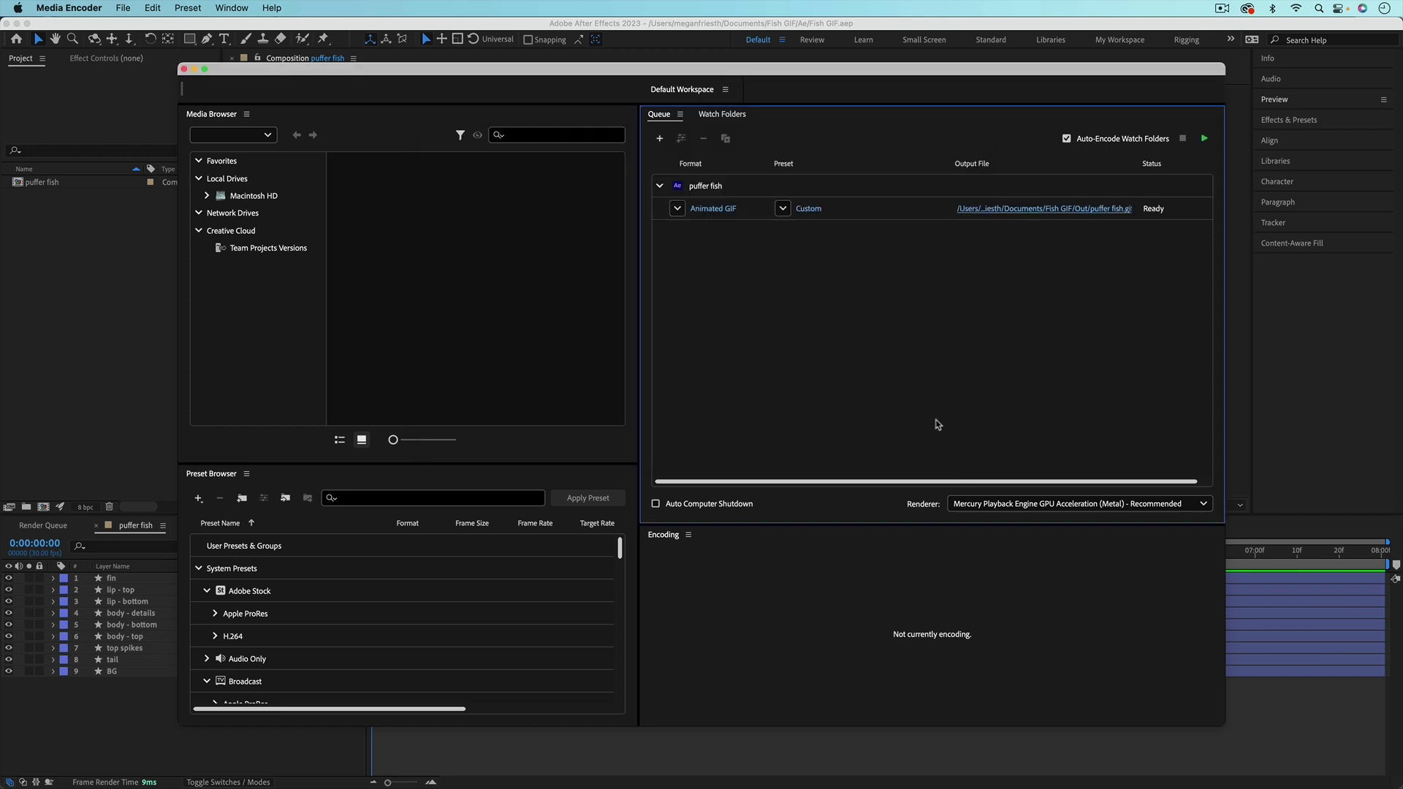
click(1204, 140)
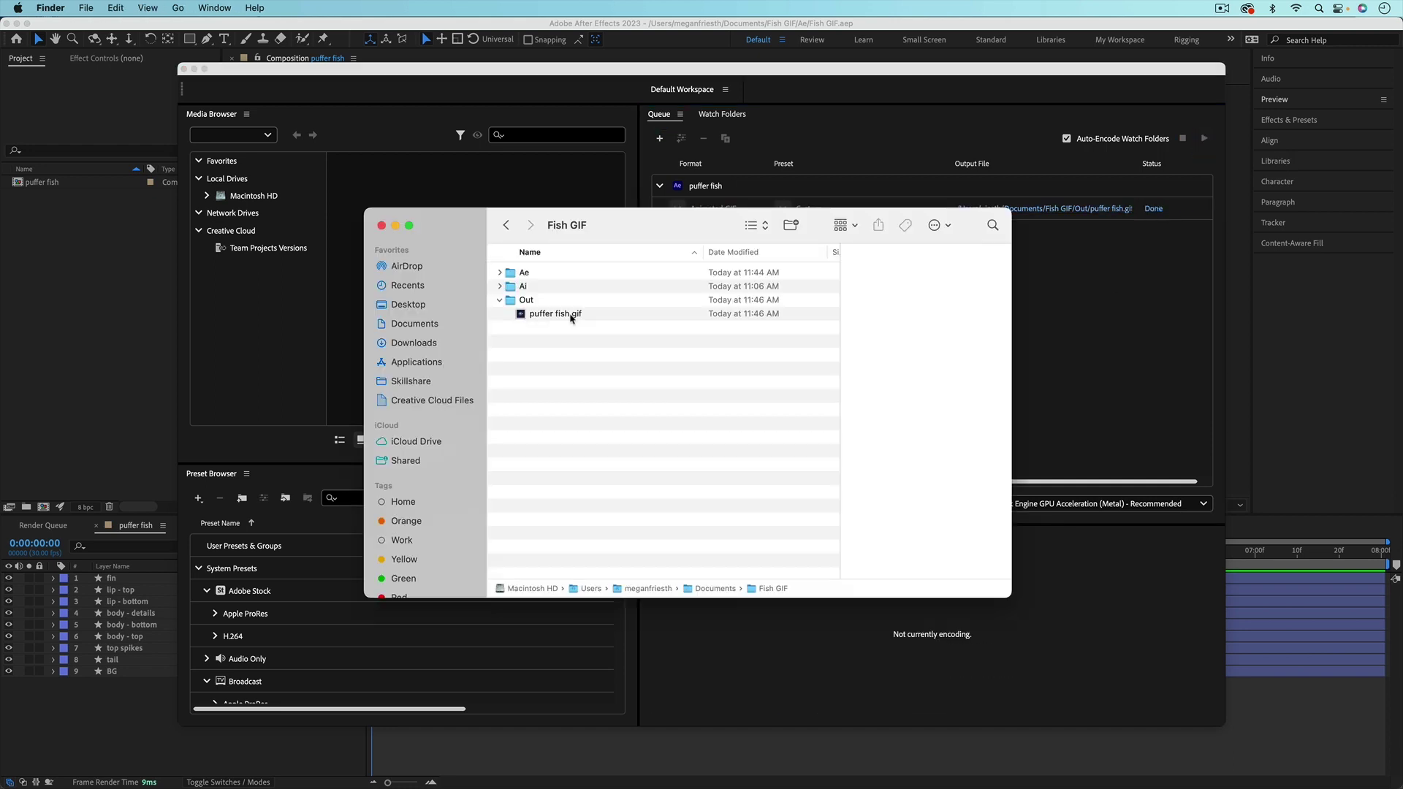
click(573, 314)
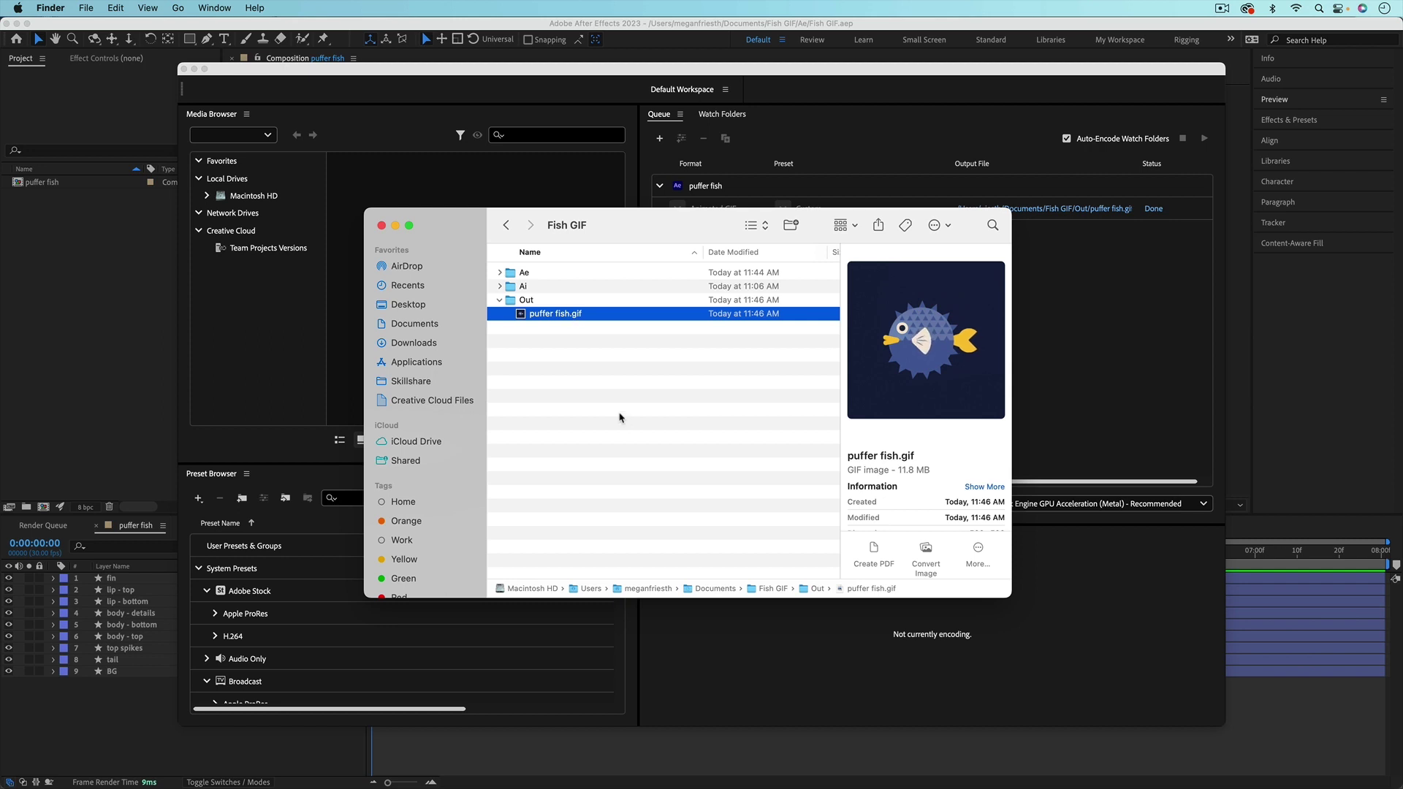
Quick Look the puffer fish.gif animation, close the preview, and return to After Effects.
key(space)
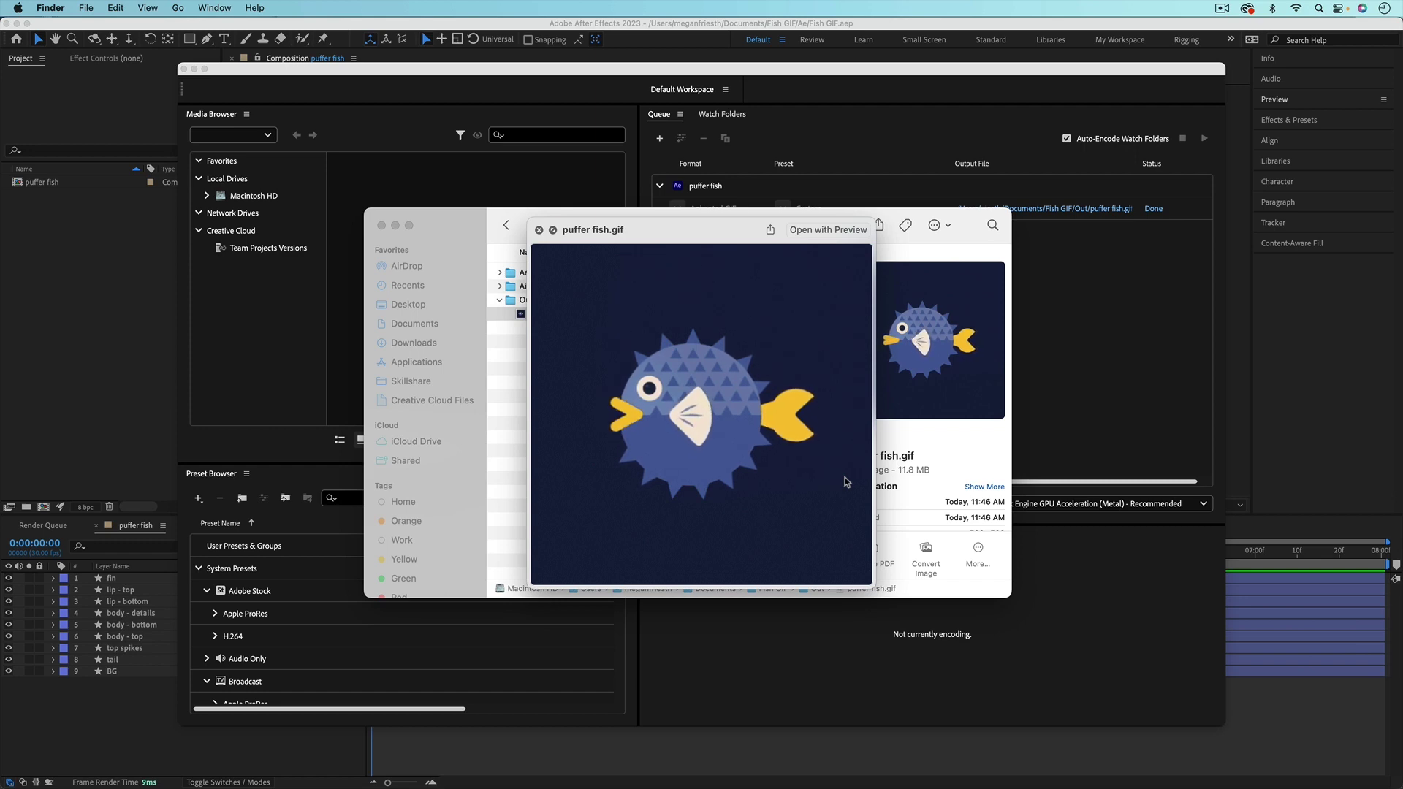
key(space)
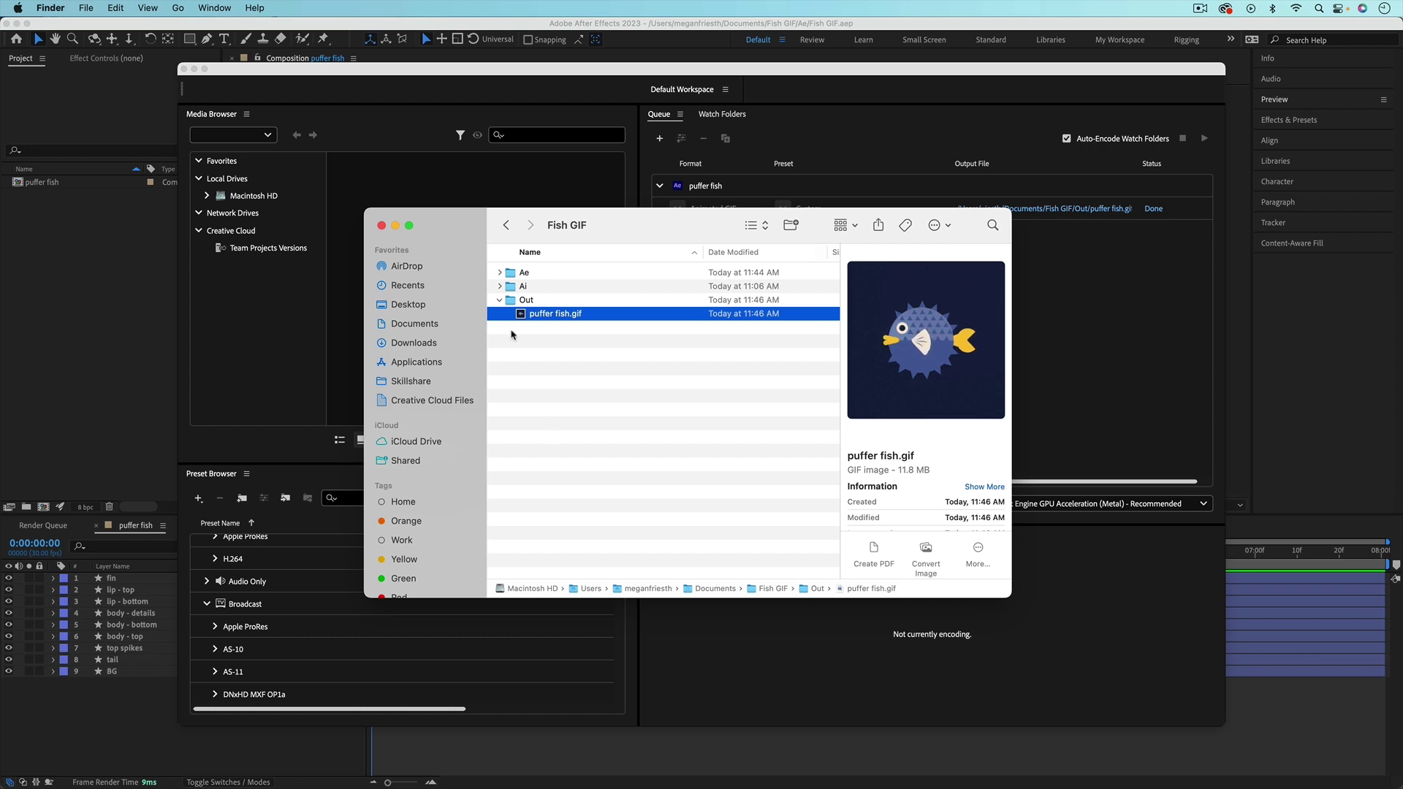
drag(523, 316, 158, 767)
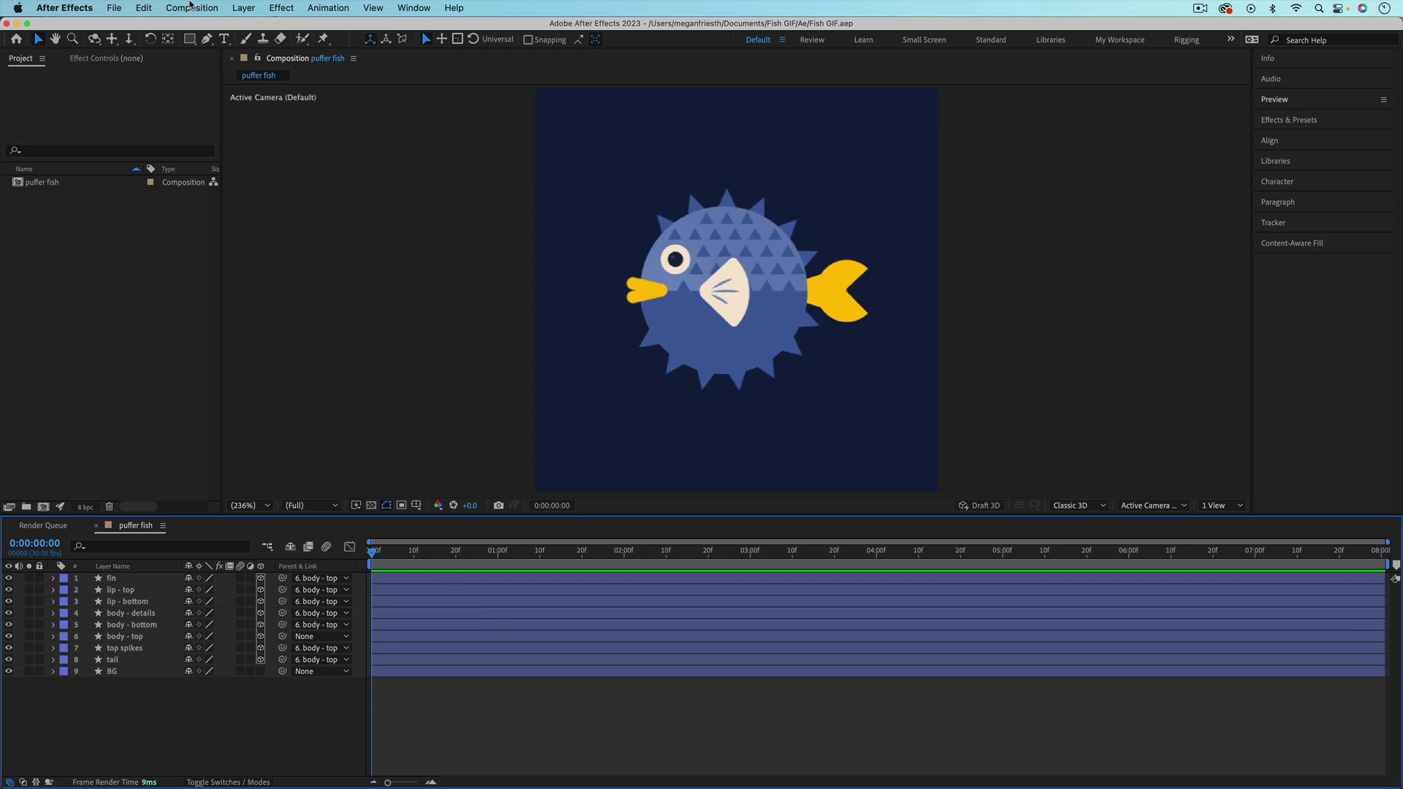
Add the puffer fish comp to After Effects' Render Queue from the Composition menu.
click(190, 8)
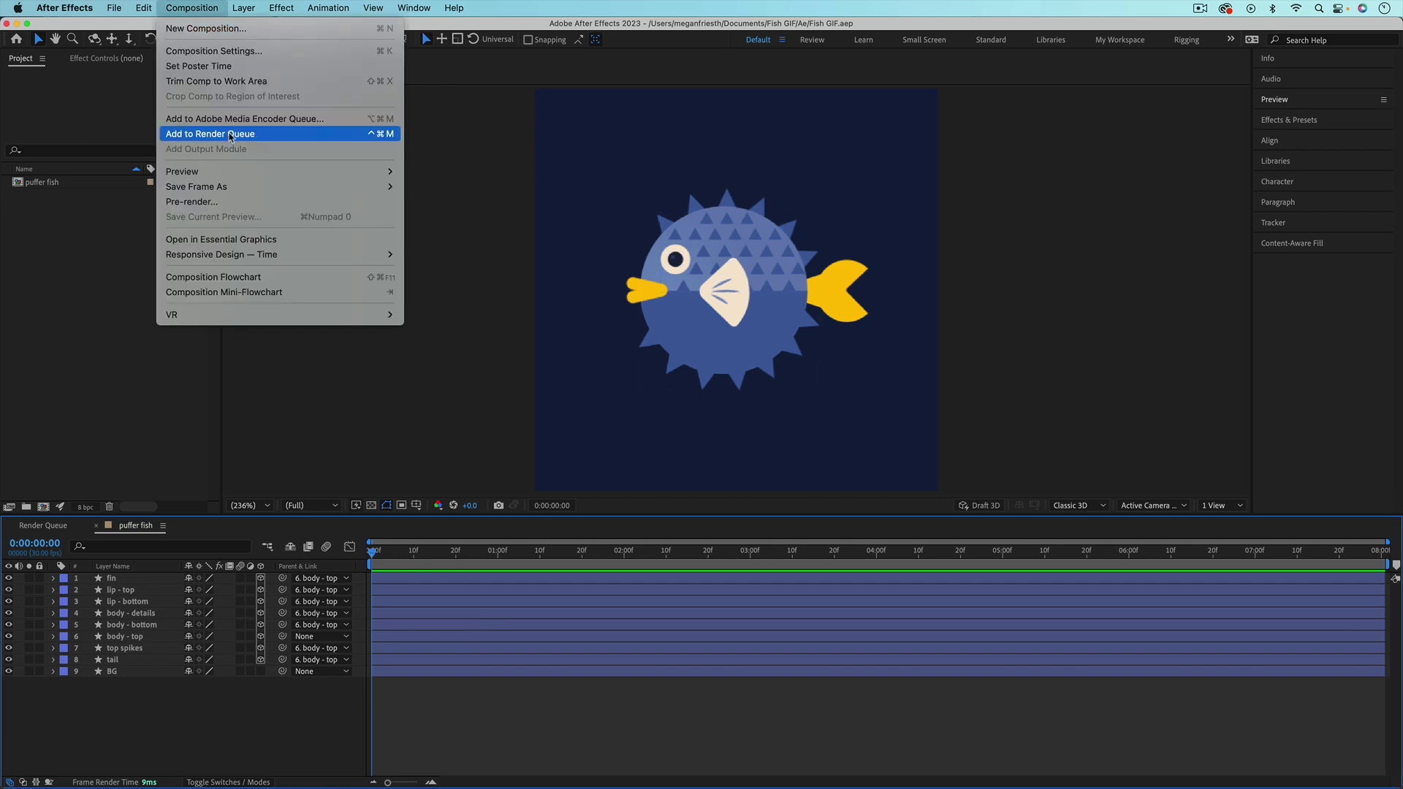
click(229, 135)
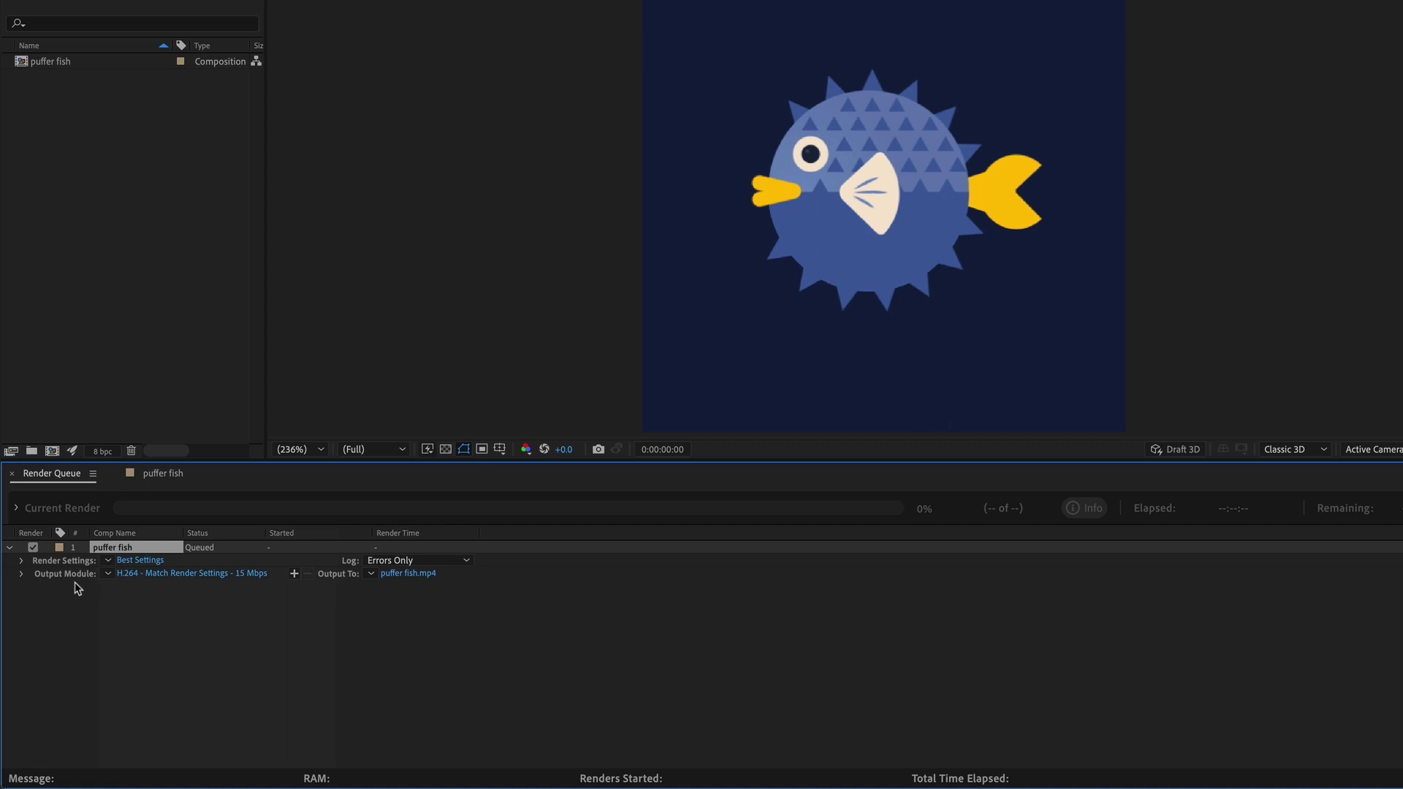
Set the render's output module to PNG Sequence with RGB channels.
click(144, 574)
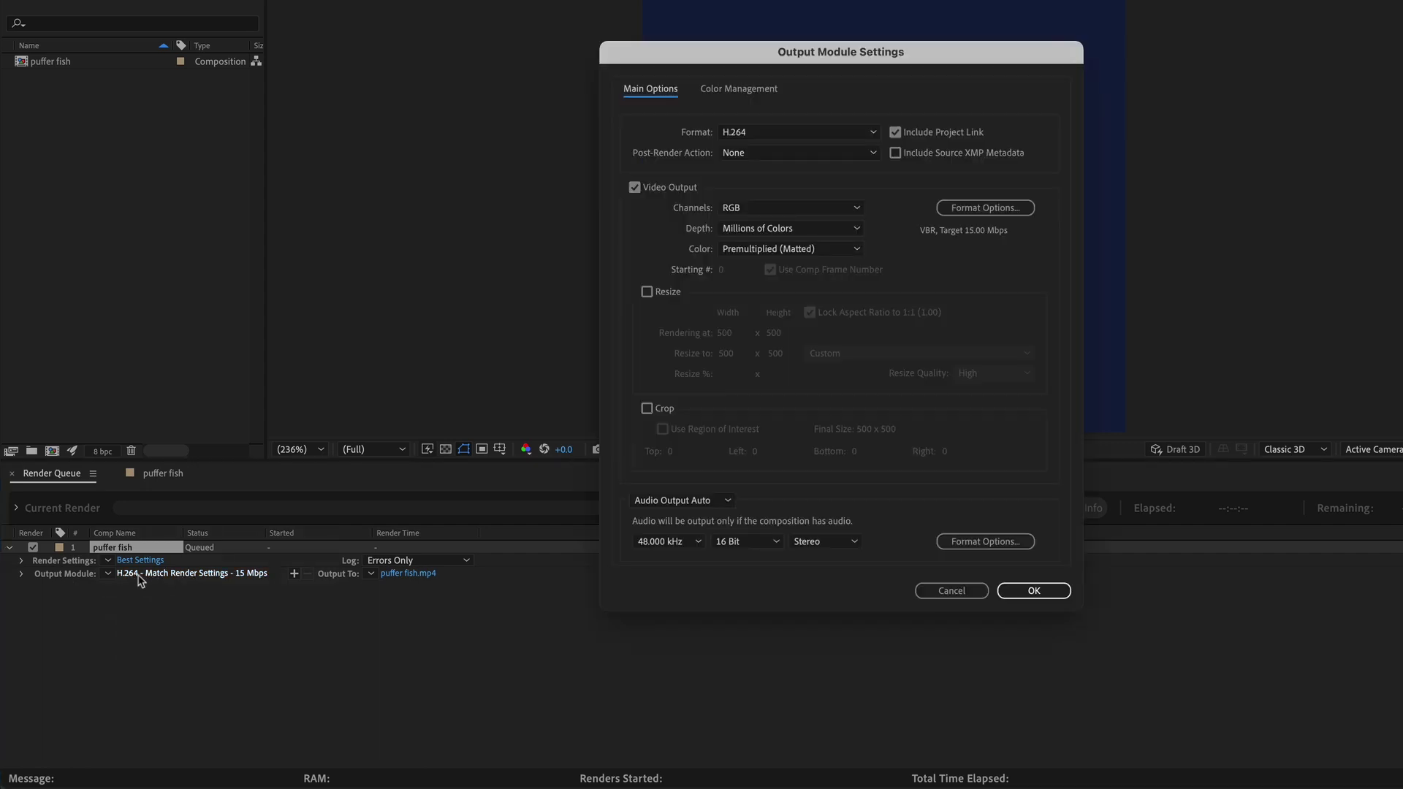
click(770, 134)
click(776, 276)
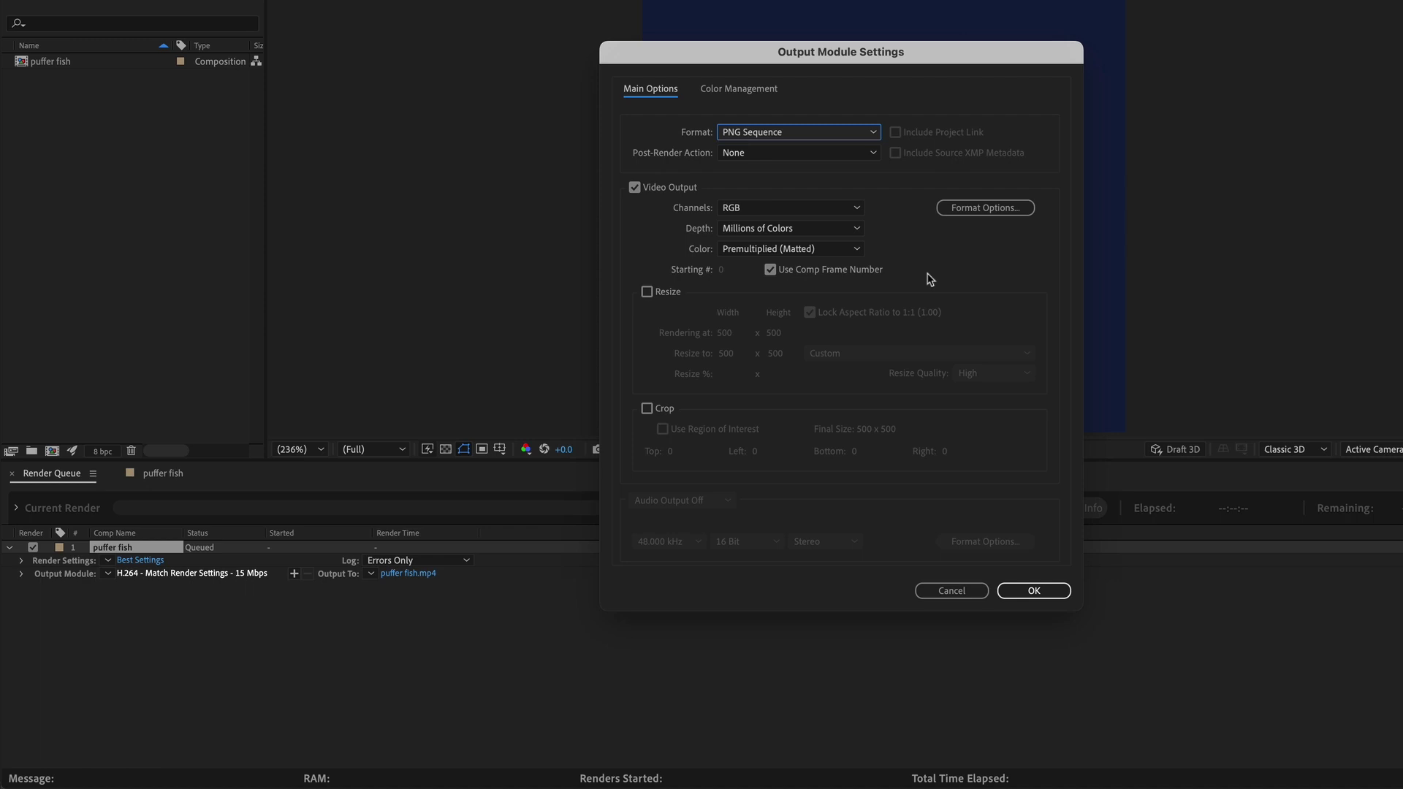
click(835, 209)
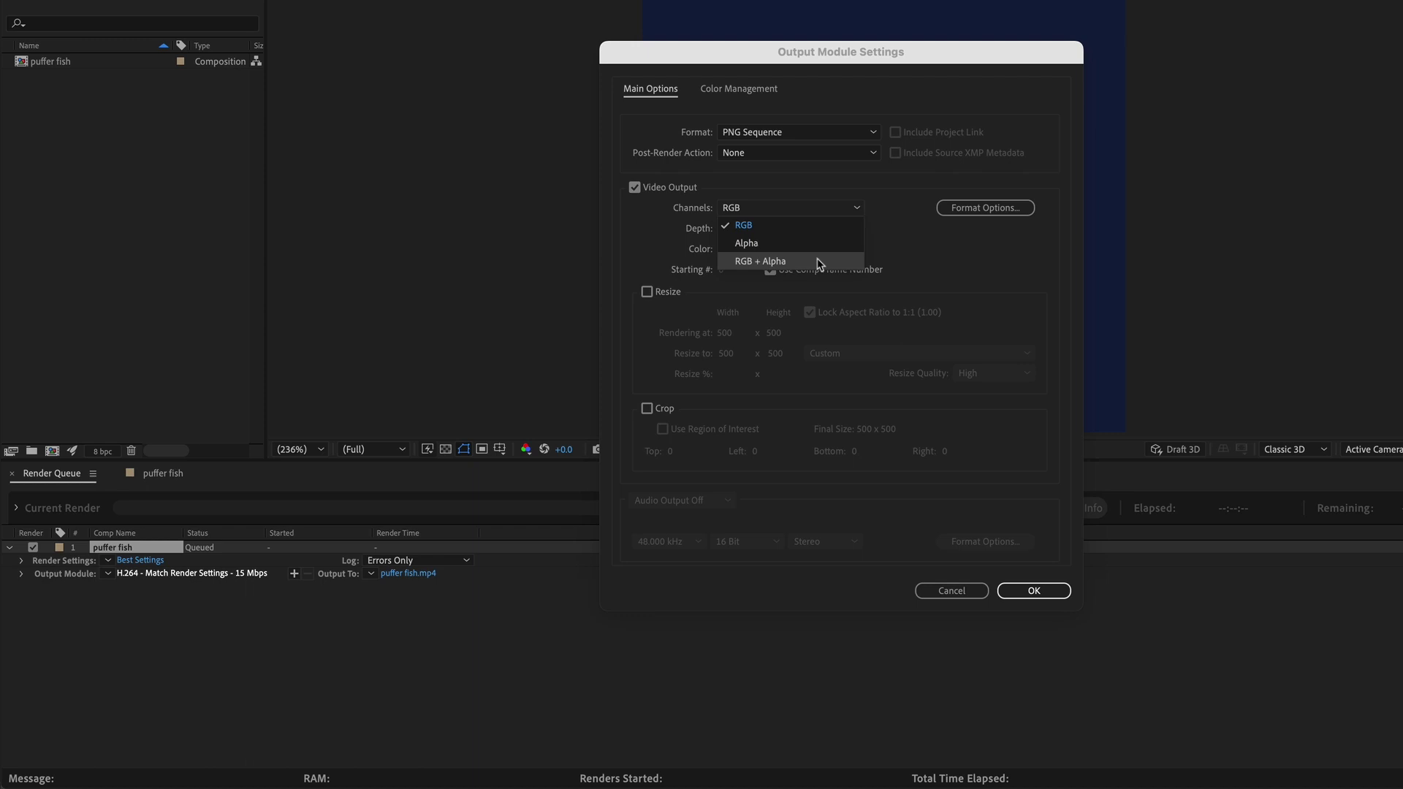
click(879, 244)
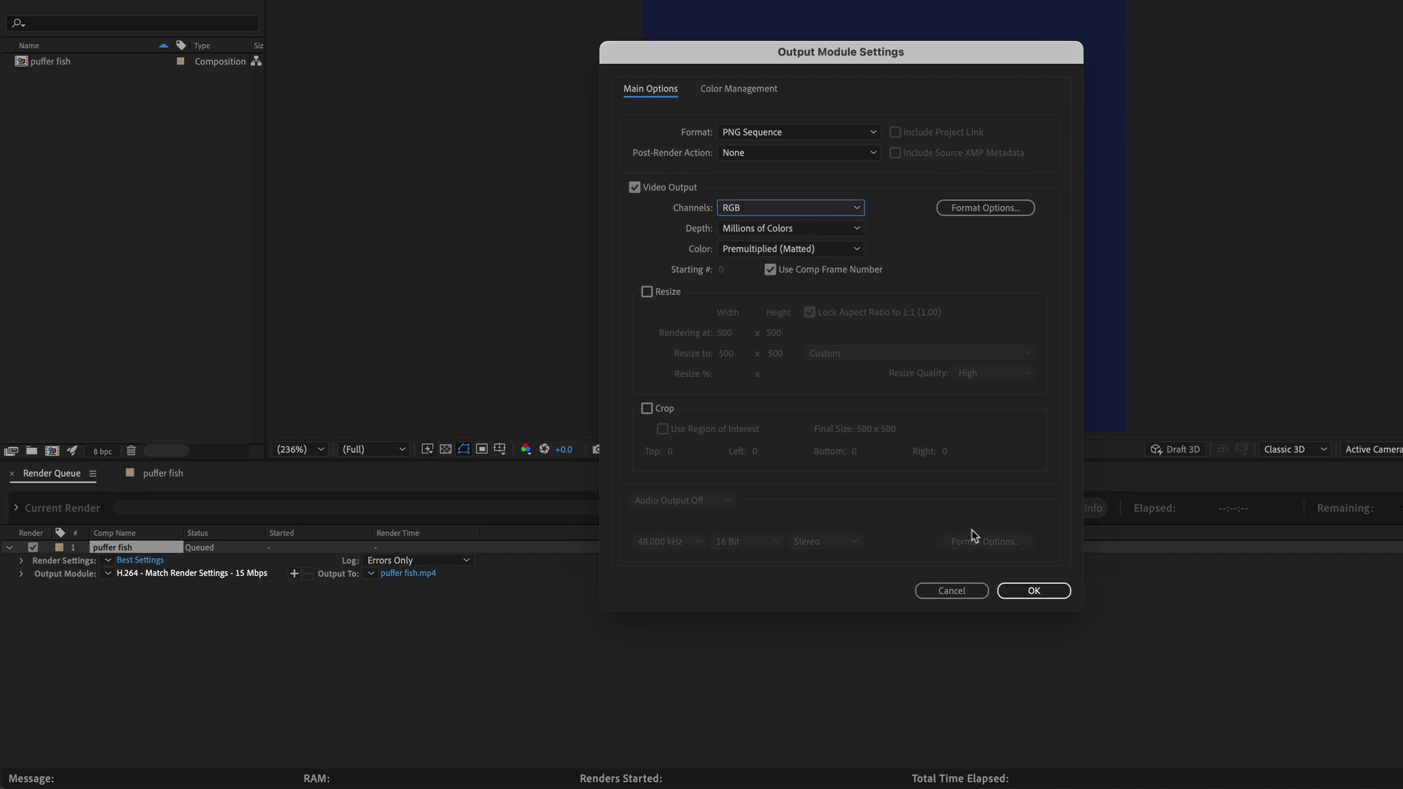
click(1033, 591)
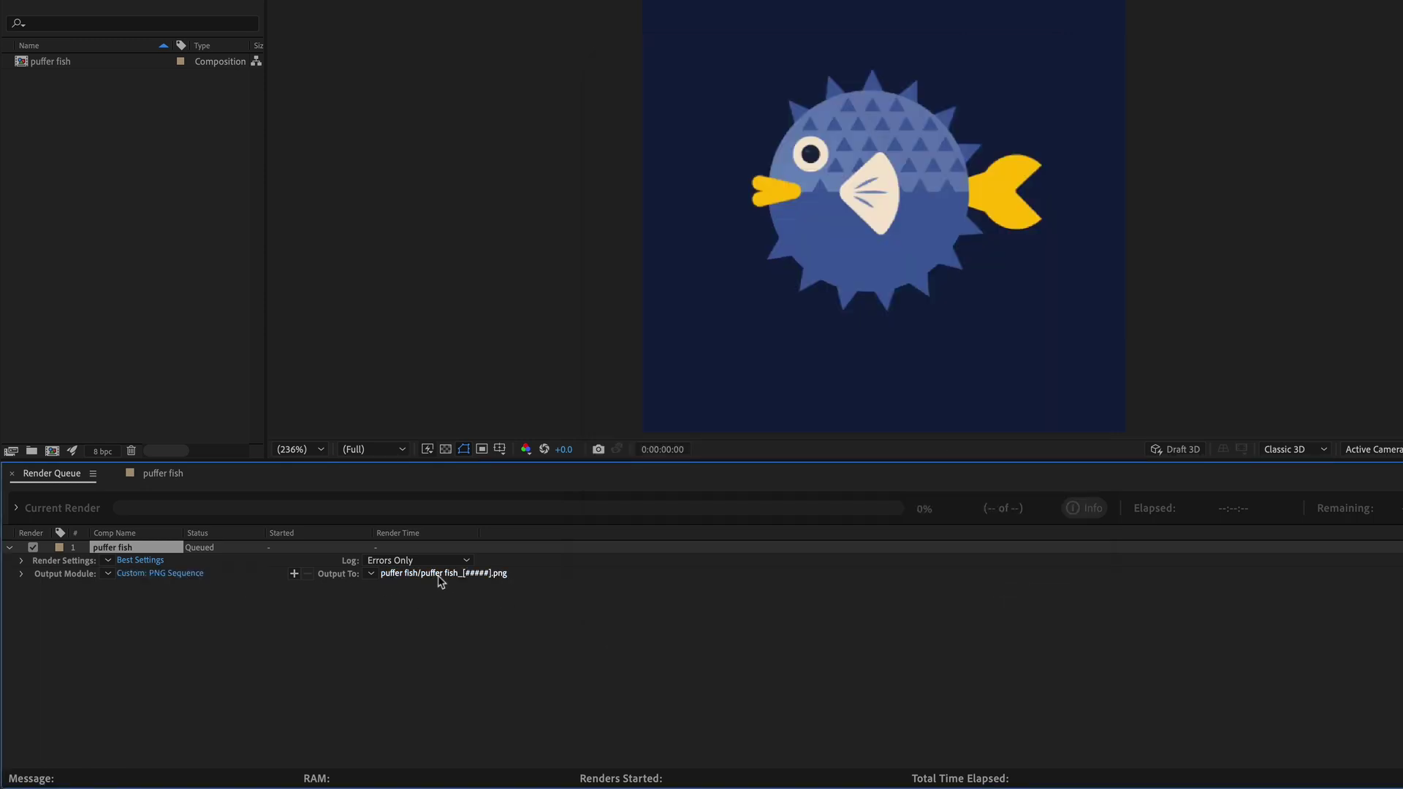
Save the PNG frames into a puffer fish subfolder of Out and render them.
click(441, 576)
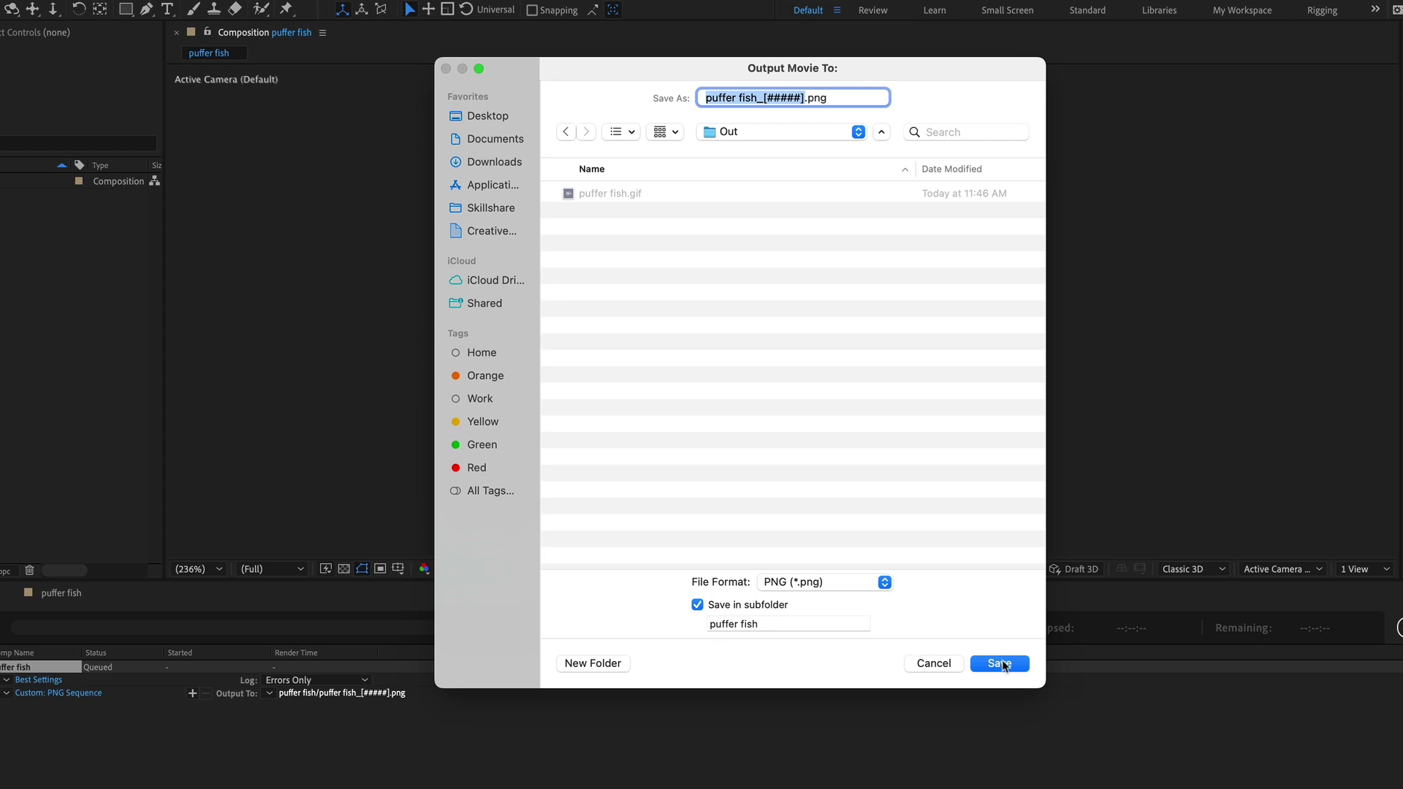
click(1000, 663)
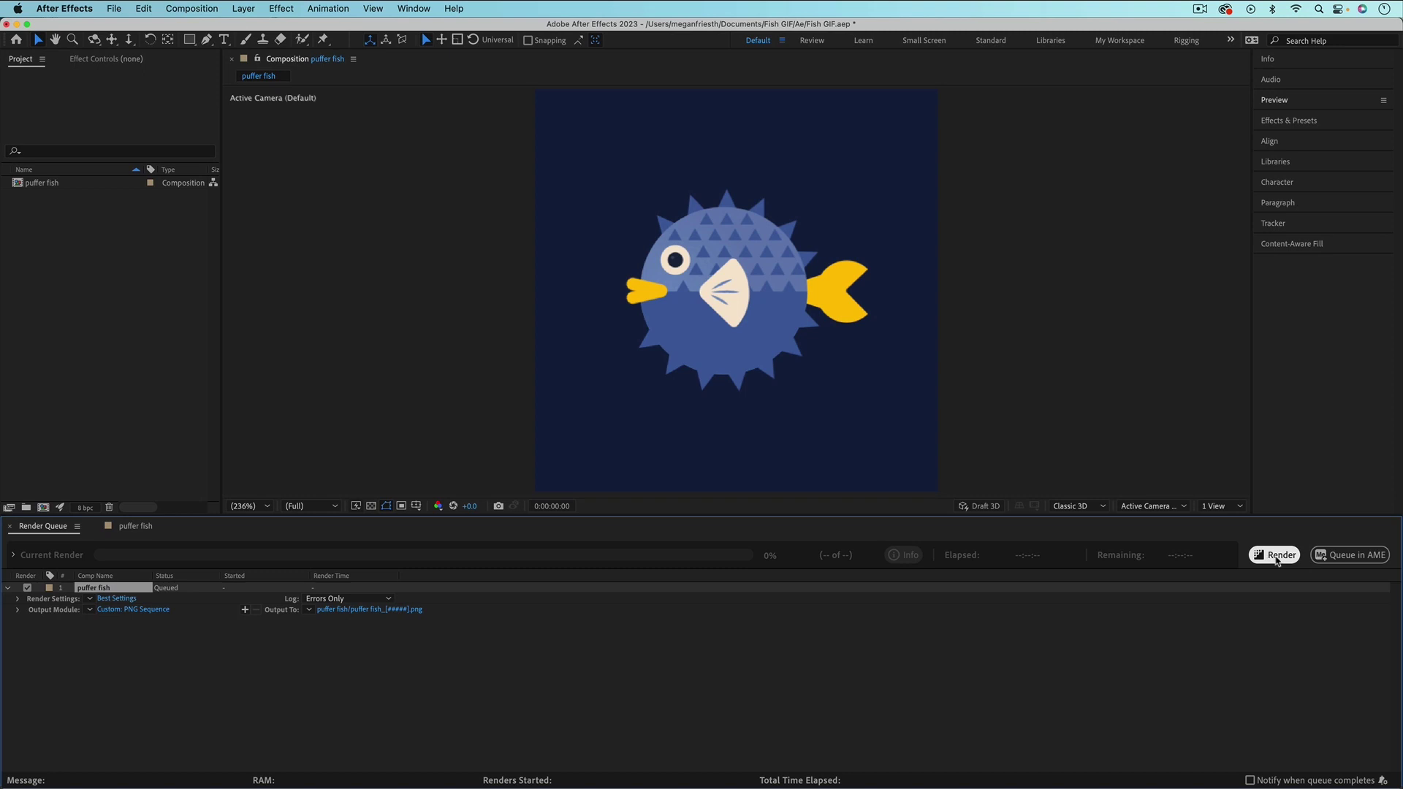
click(1275, 555)
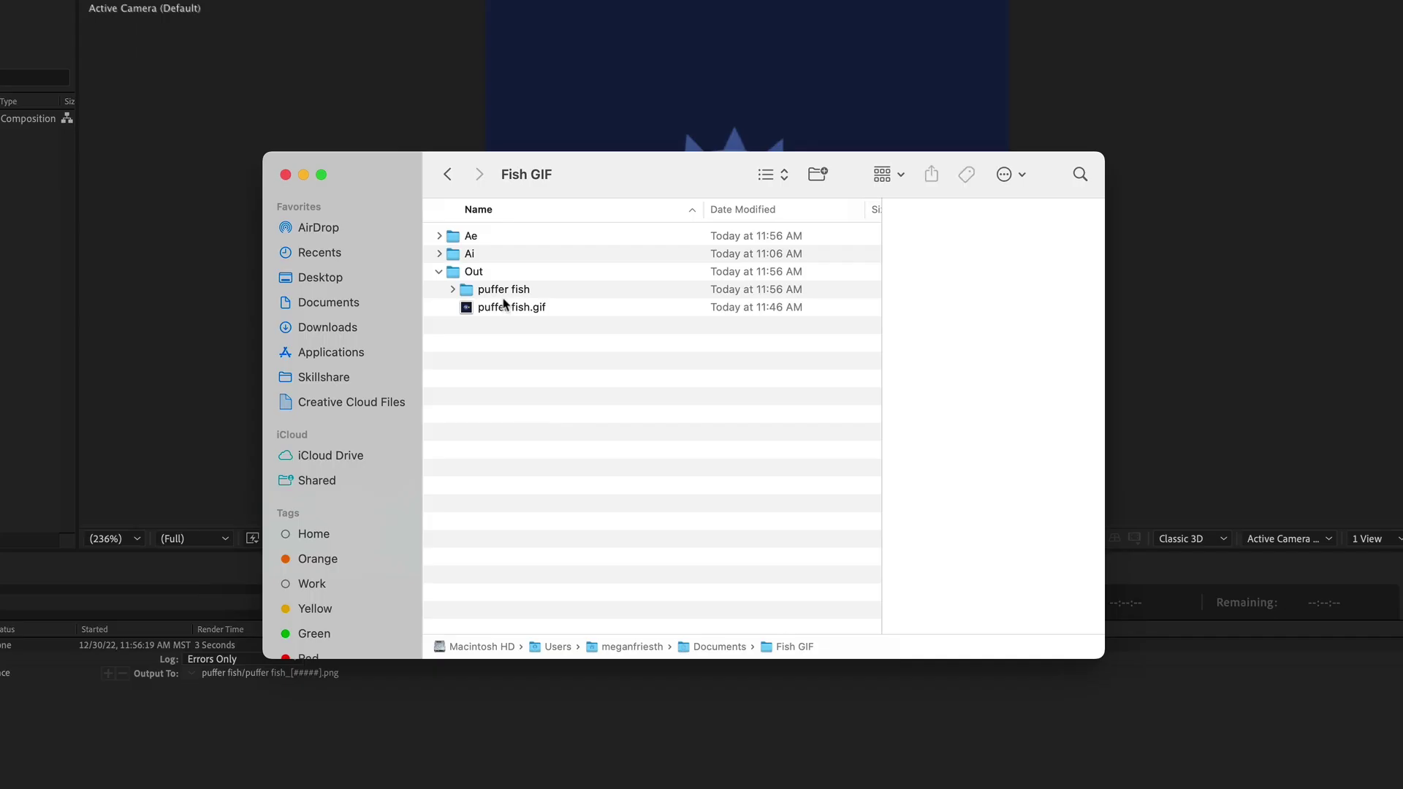
Browse the rendered puffer fish PNG frames in the Out folder, then switch to Photoshop.
click(510, 314)
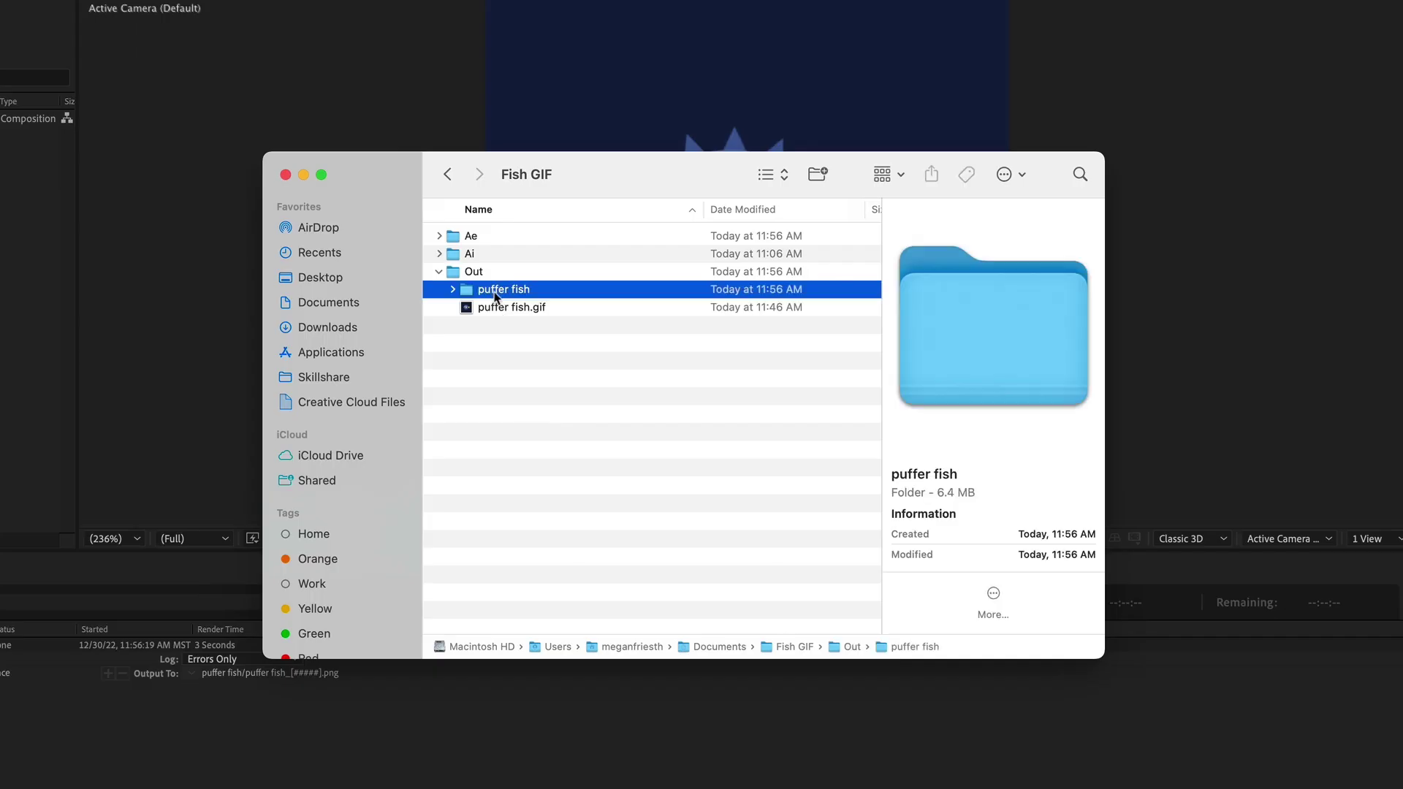
click(452, 291)
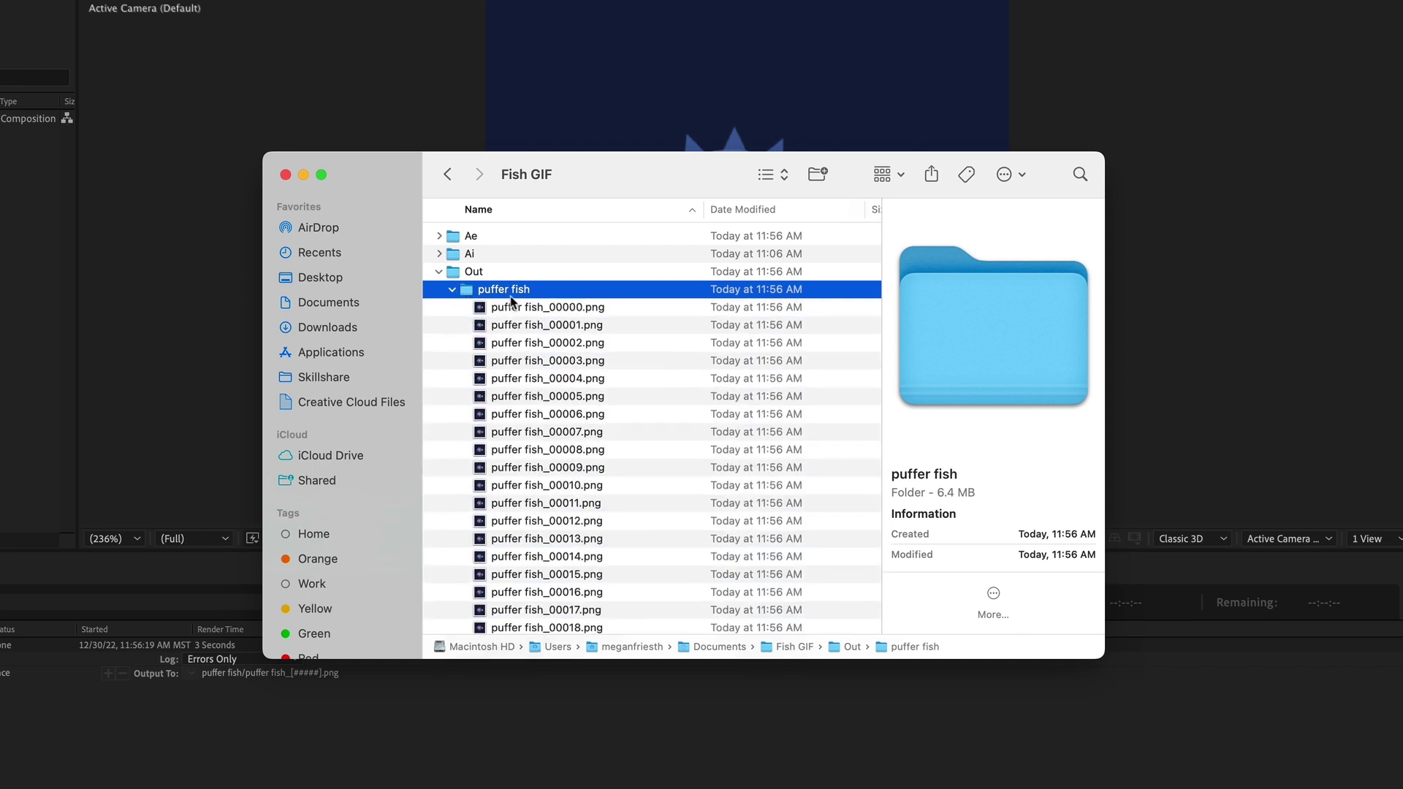
click(531, 308)
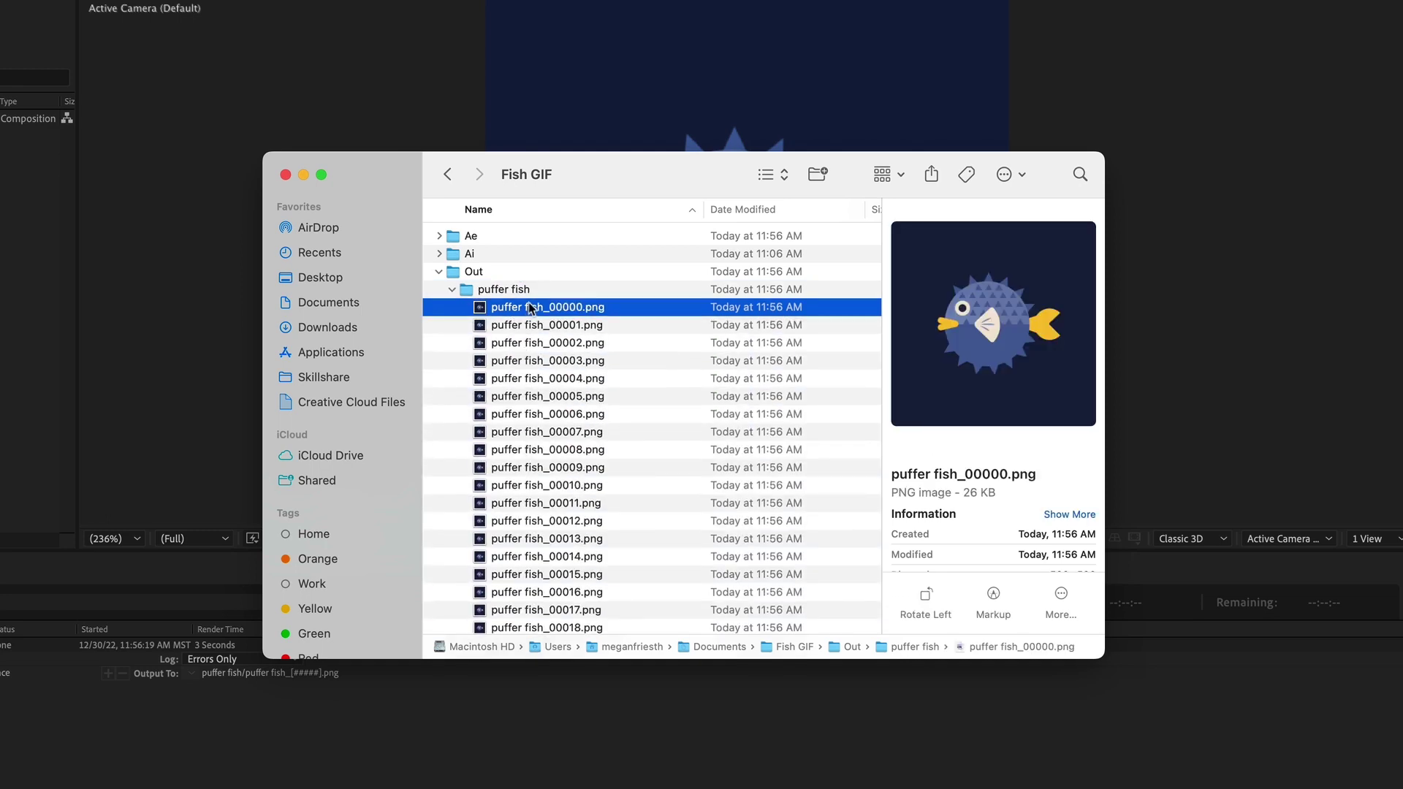
key(Down)
key(Down)
key(Down)
key(Down)
key(Down)
key(Down)
key(Down)
key(Down)
key(Down)
key(Down)
key(Down)
key(Down)
key(Down)
key(Down)
key(Down)
key(Down)
key(Down)
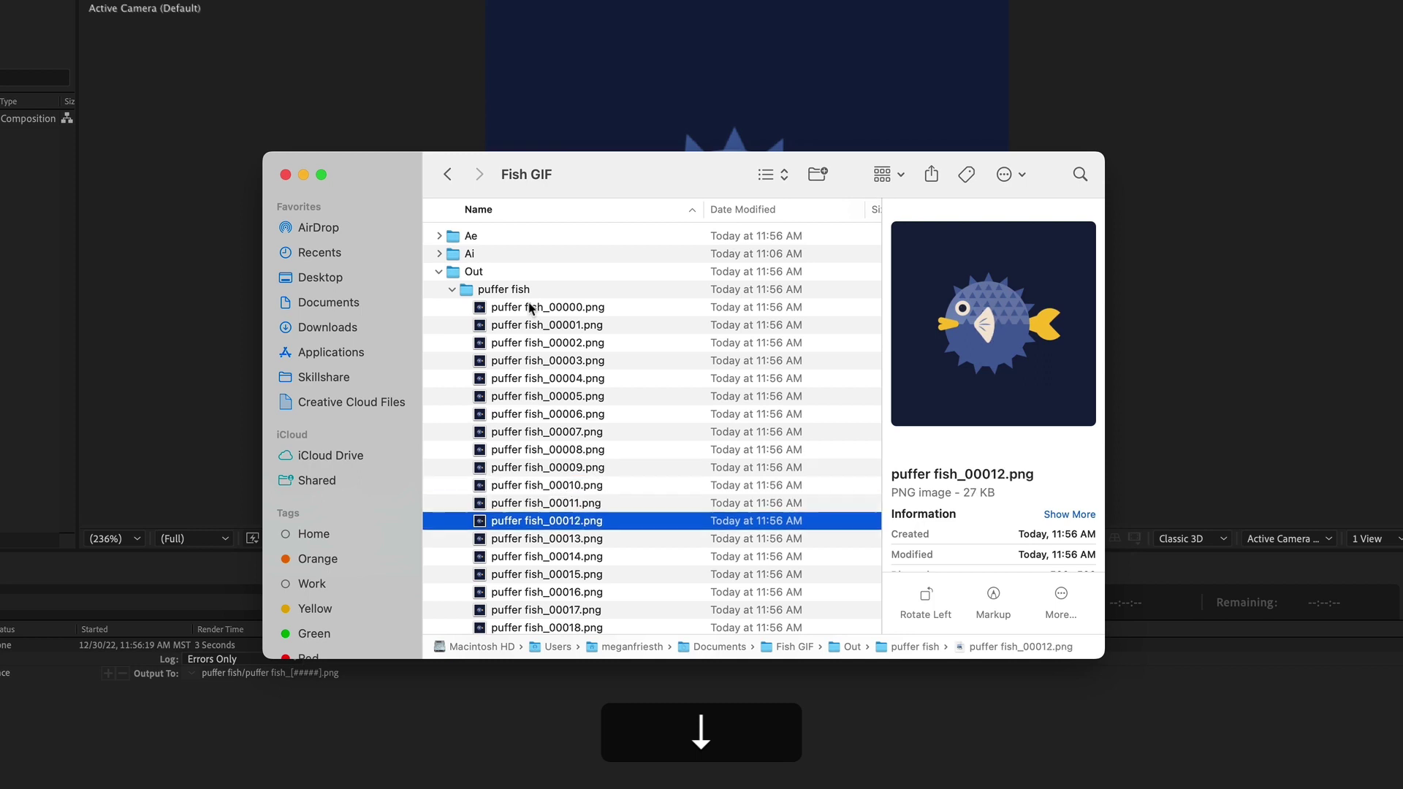
key(Down)
key(Down)
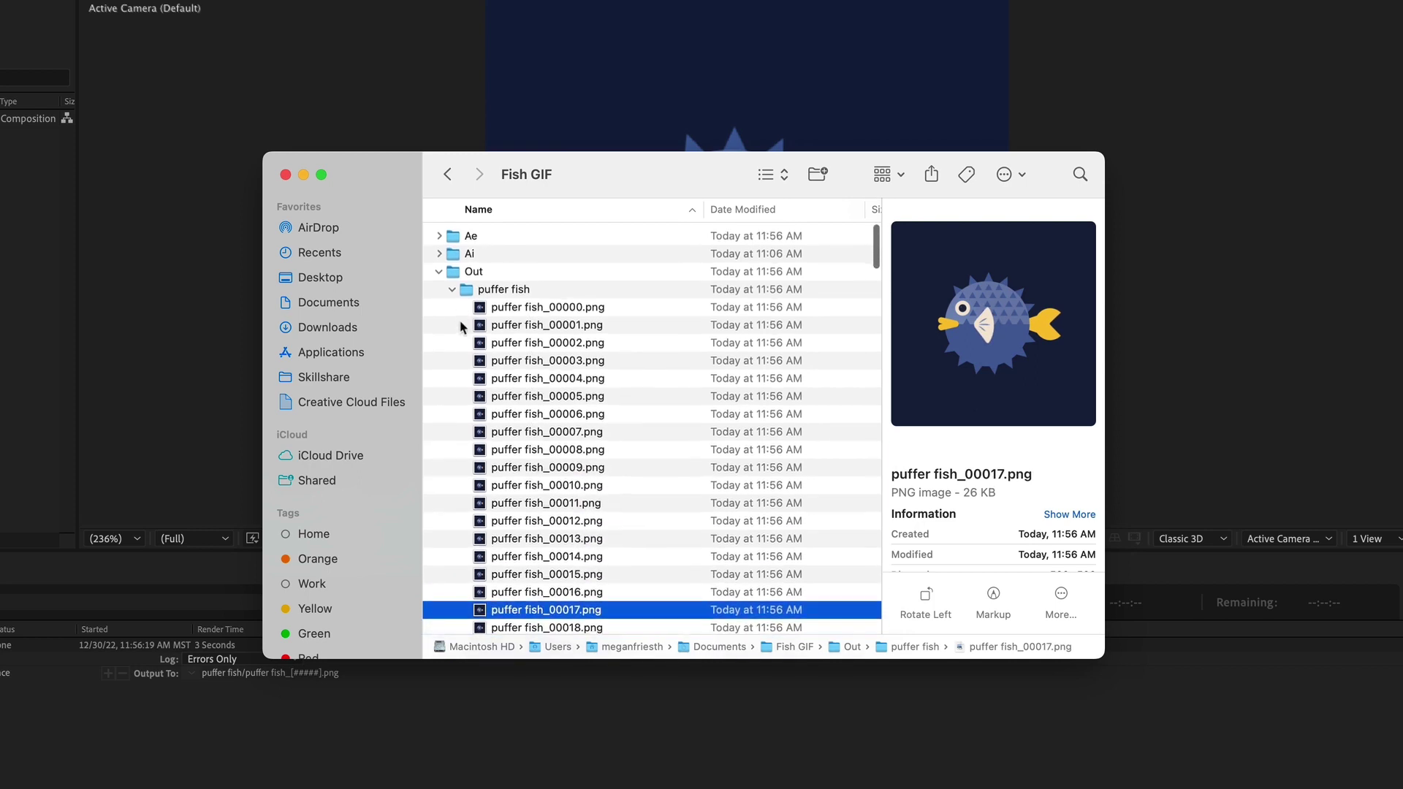
click(452, 289)
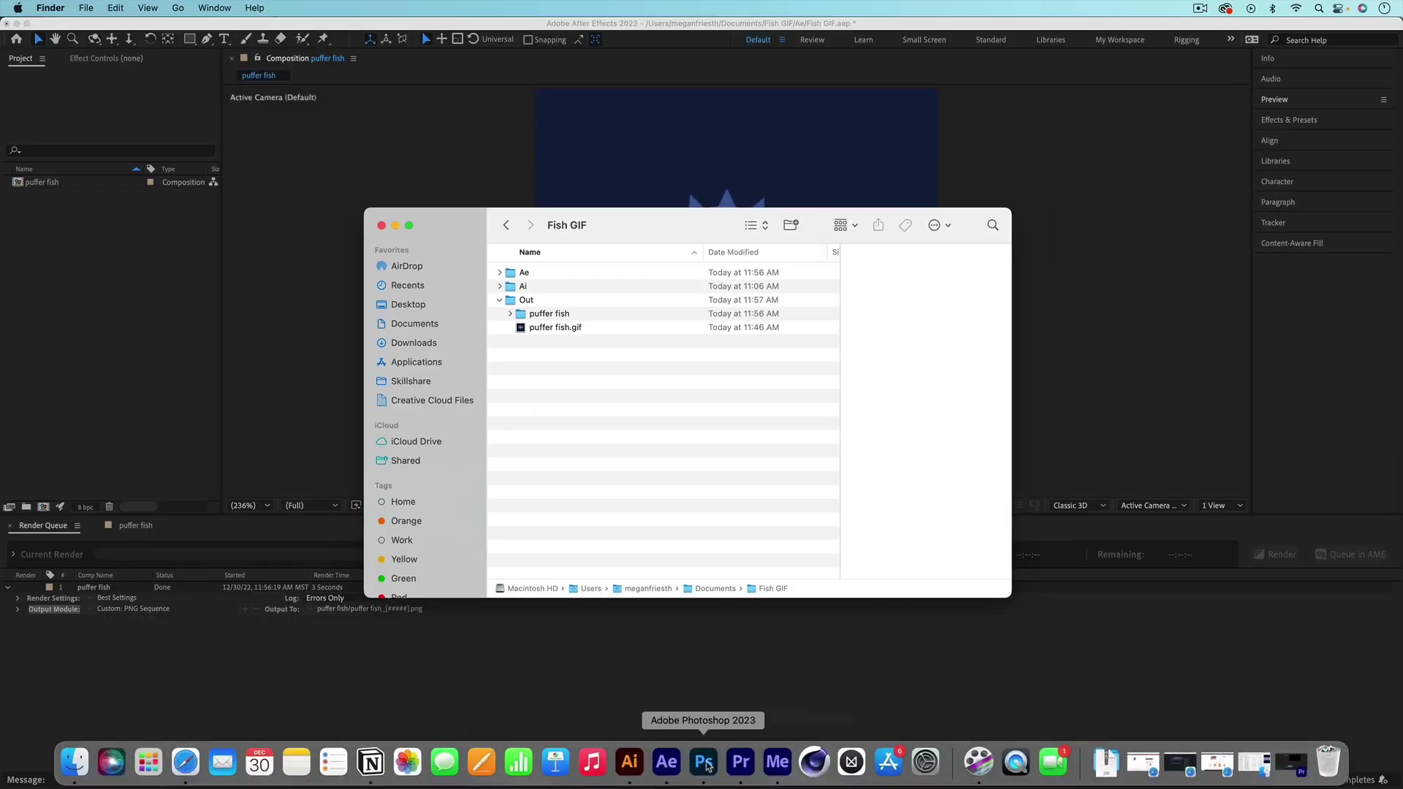
click(703, 760)
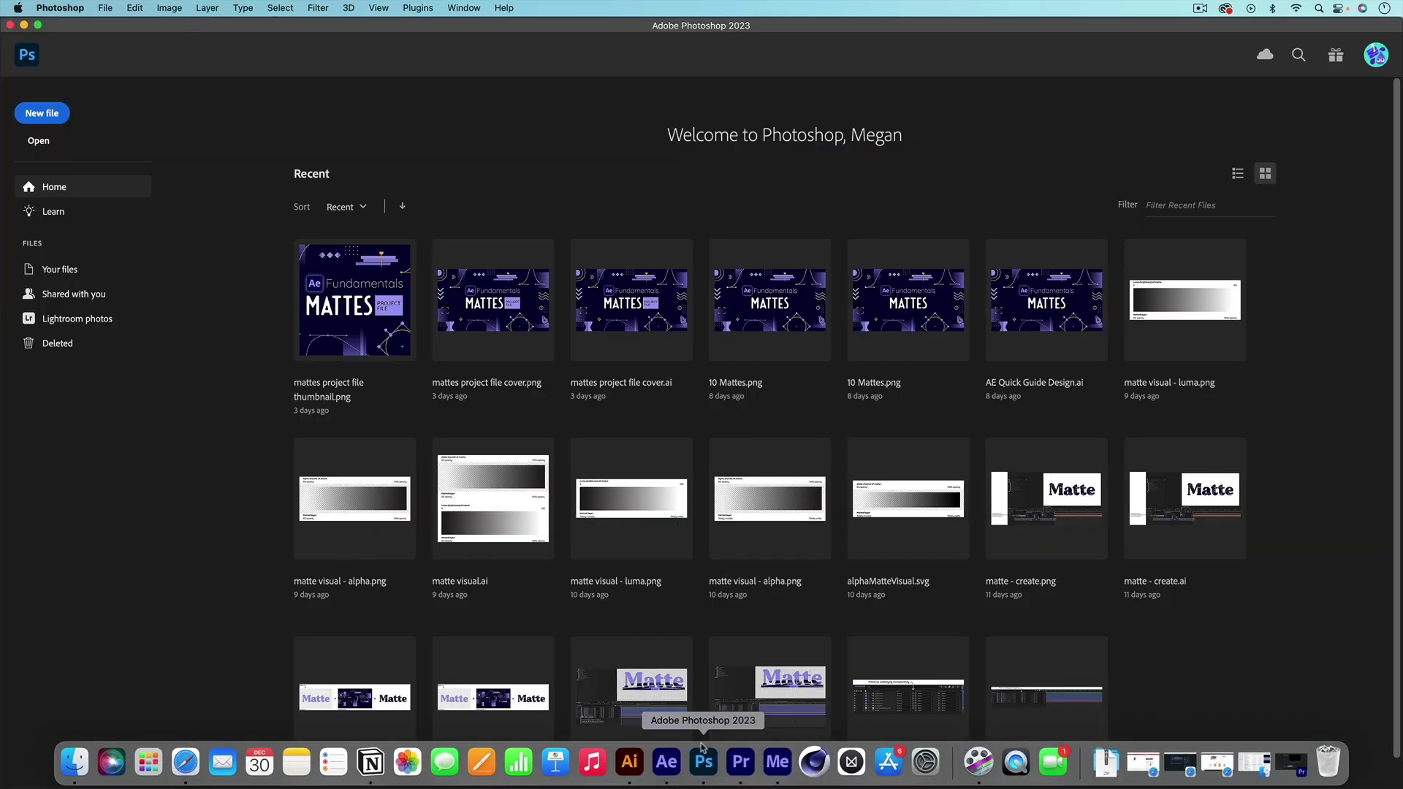
Open puffer fish_00000.png from the puffer fish folder as an image sequence.
click(40, 142)
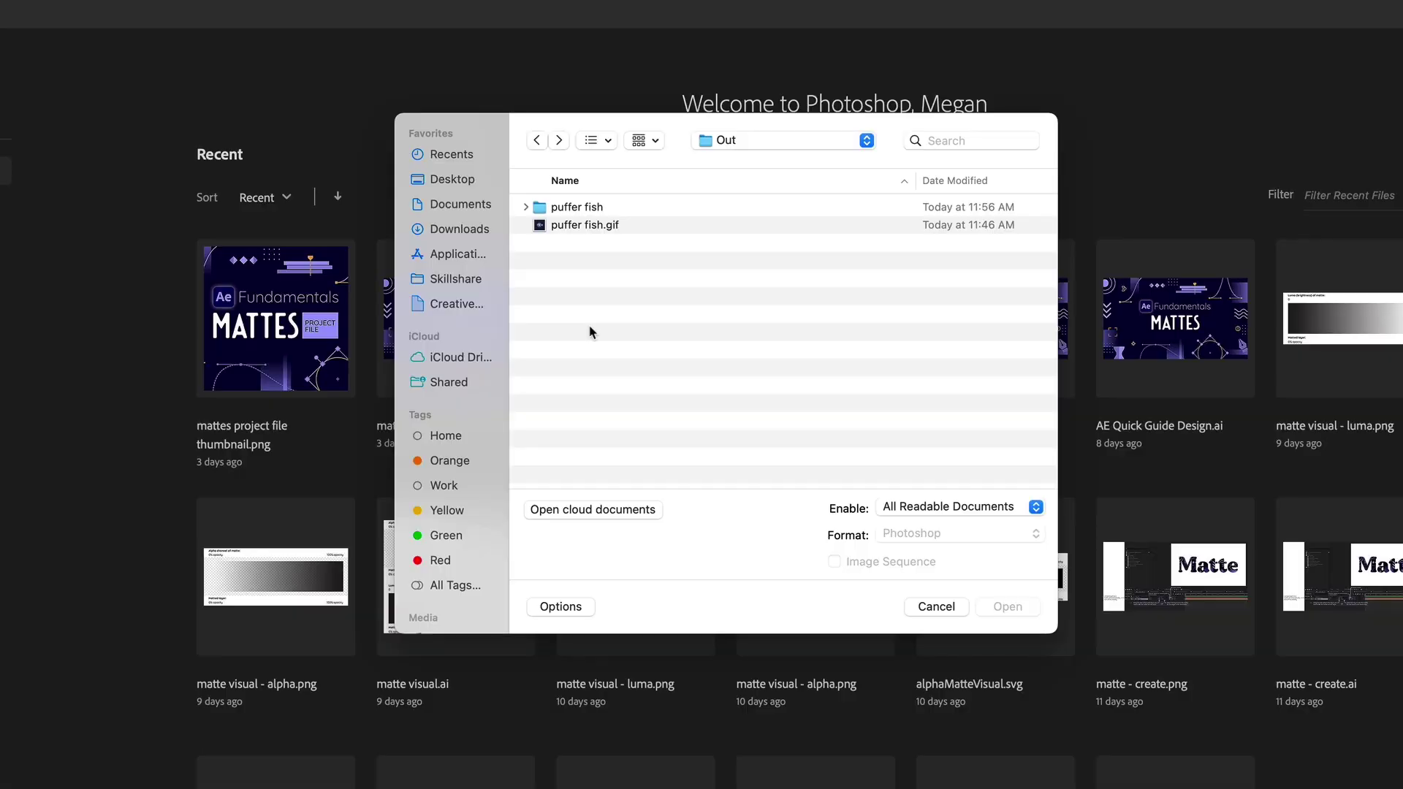
click(573, 208)
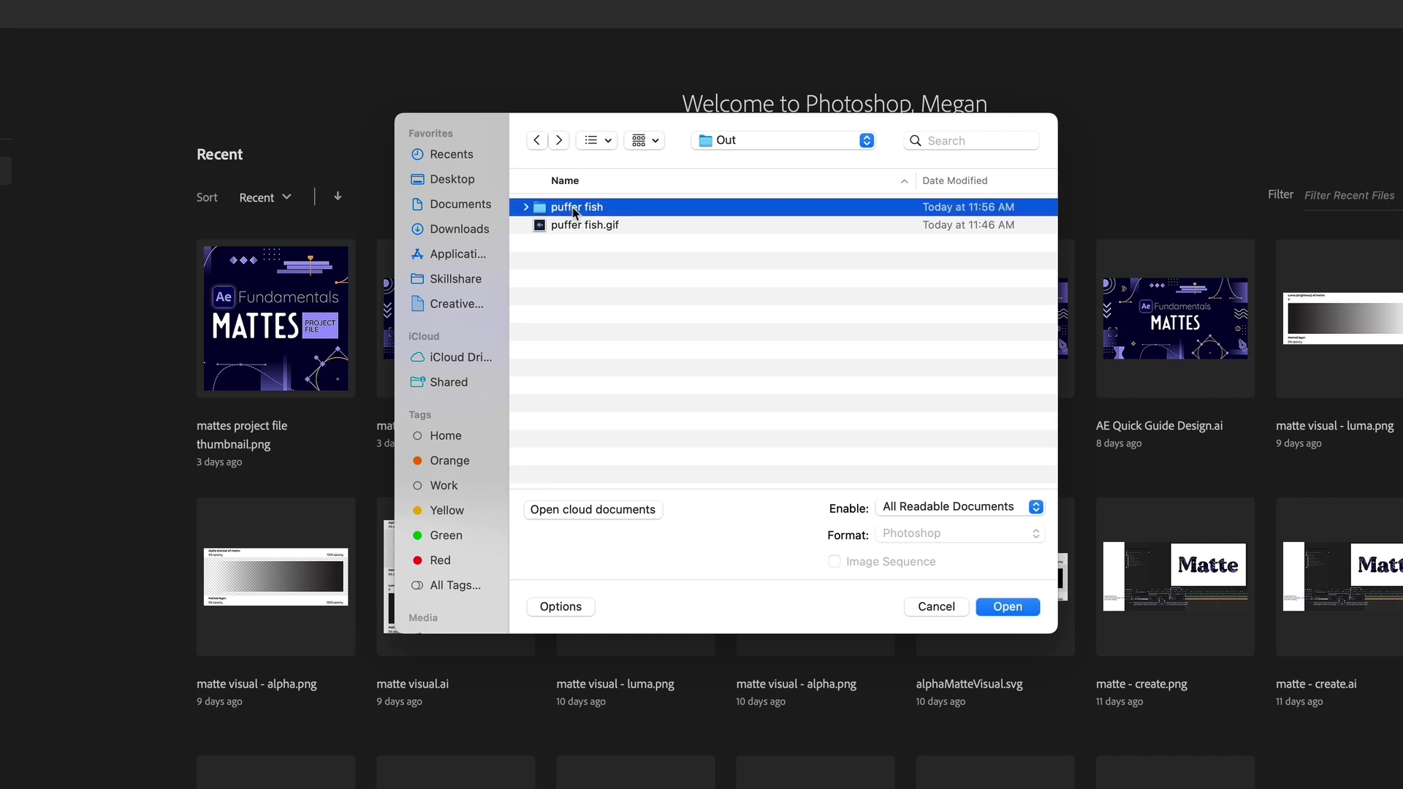
double_click(575, 210)
click(608, 213)
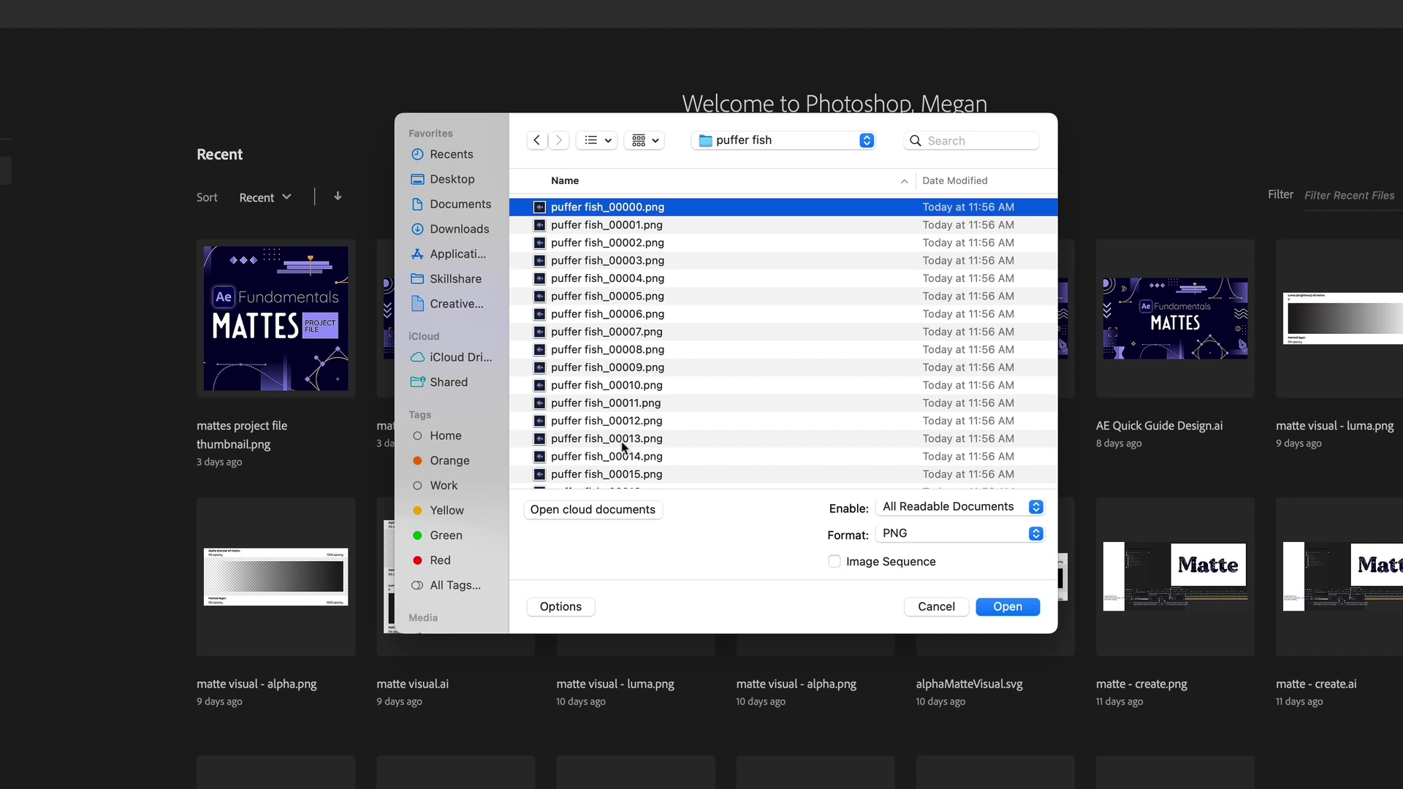
click(834, 562)
click(575, 611)
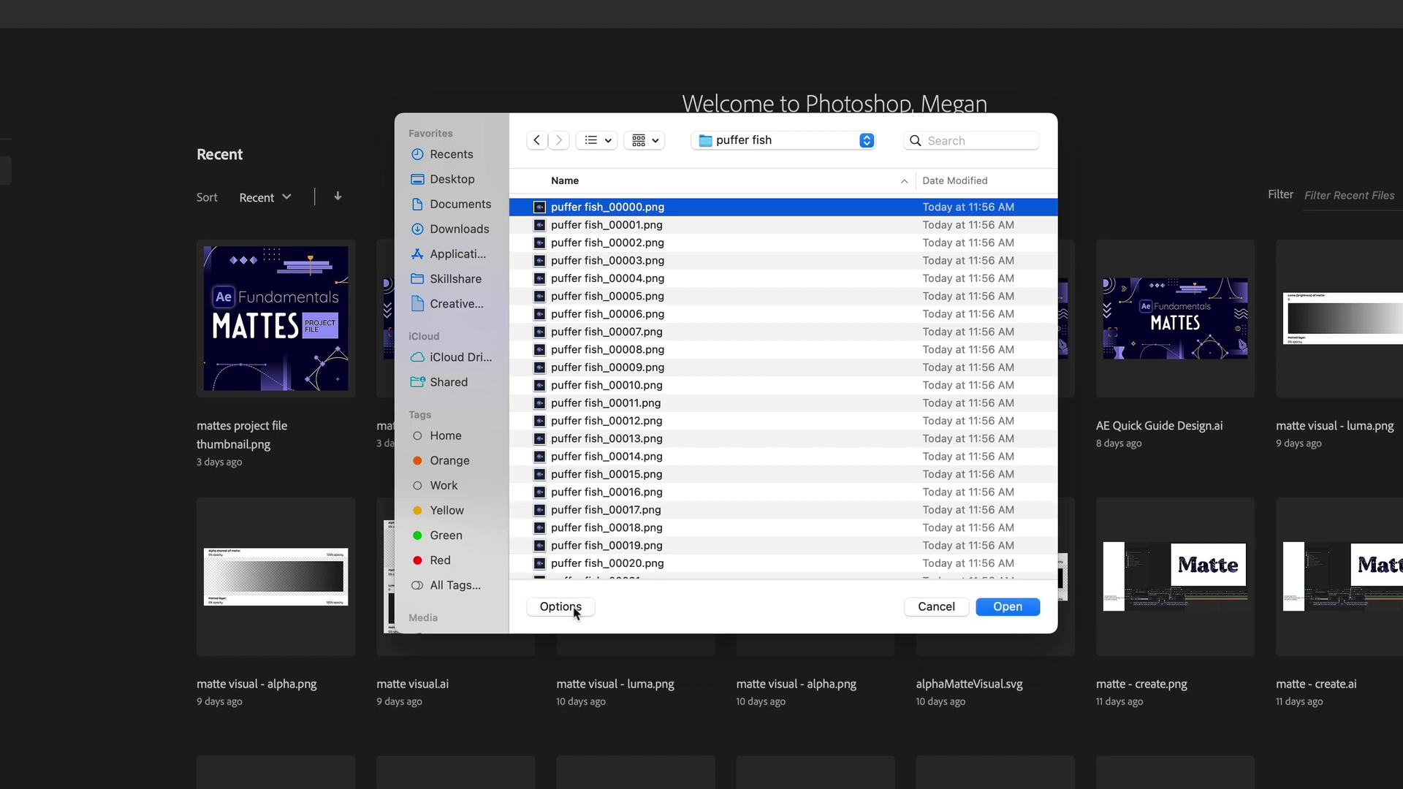
click(574, 609)
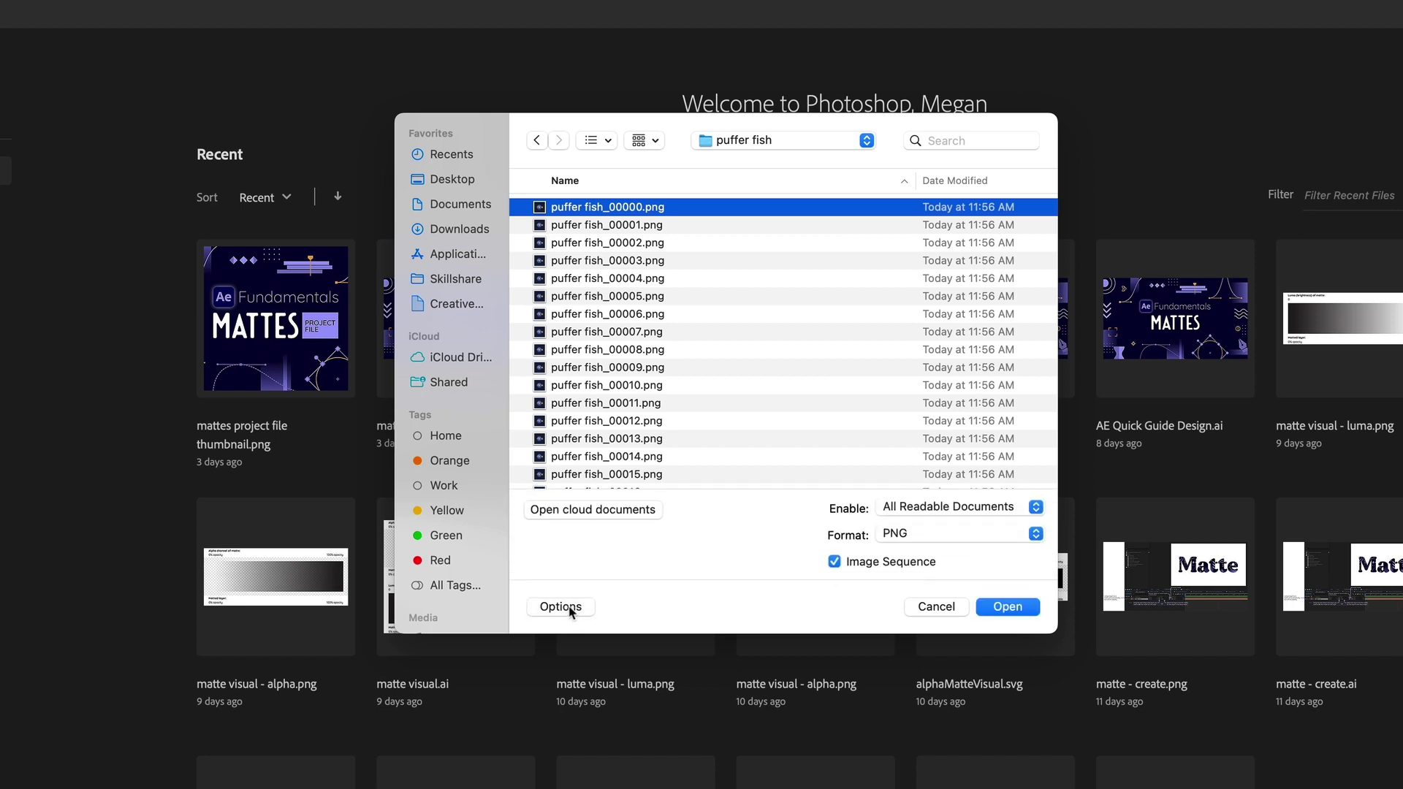
click(1006, 606)
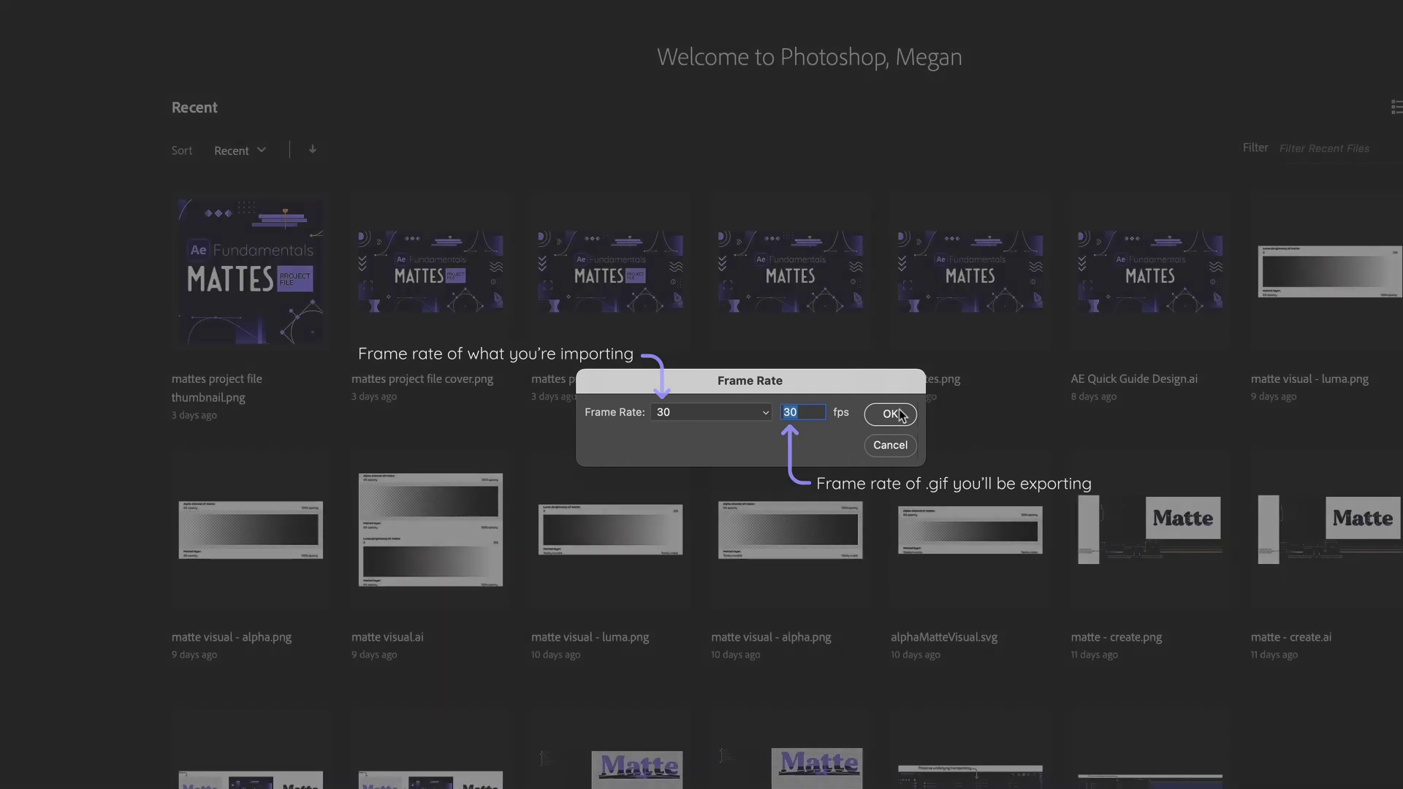
Accept the default 30 fps frame rate for the puffer fish PNG sequence.
click(890, 414)
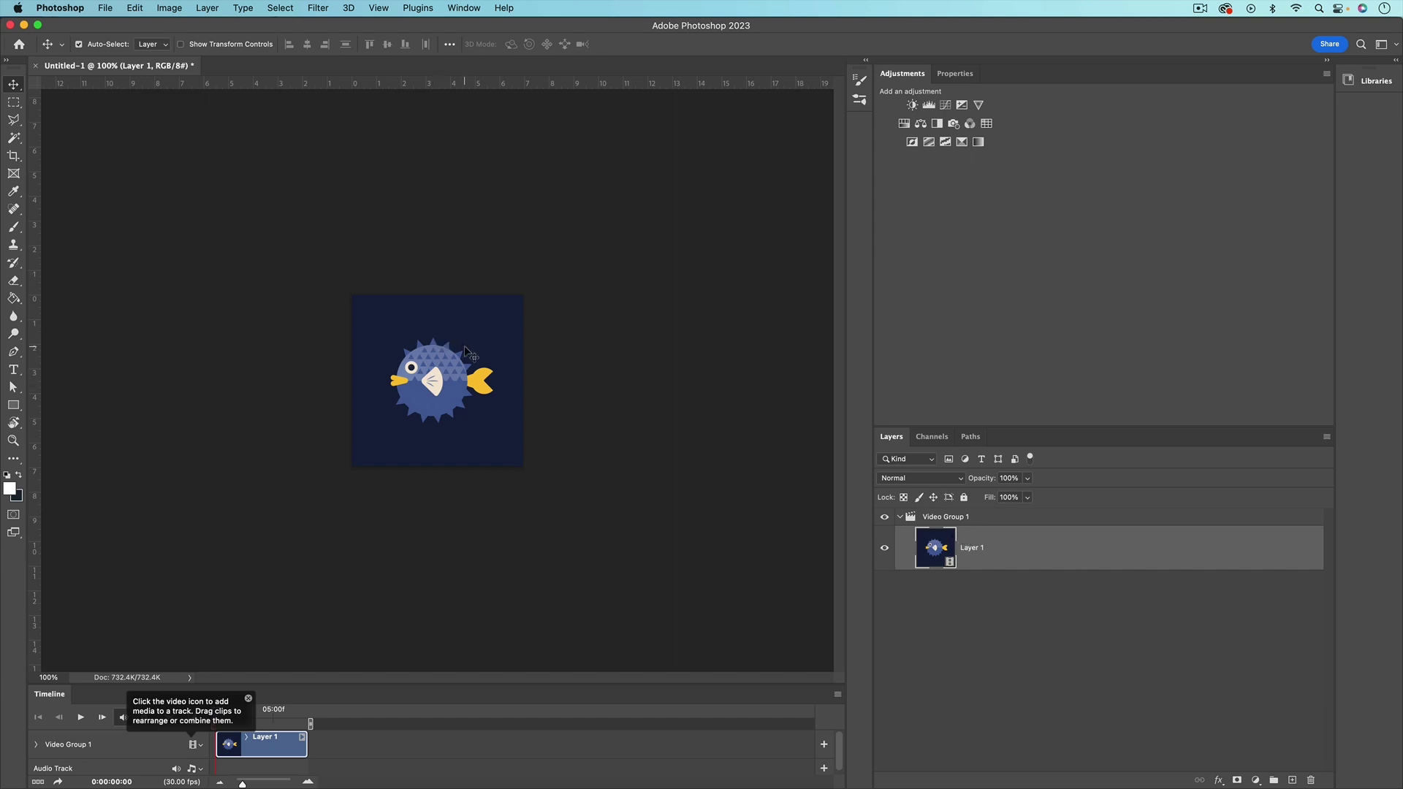
Open Save for Web (Legacy) and reduce the GIF palette to 16 colours.
click(106, 9)
mouse_move(171, 231)
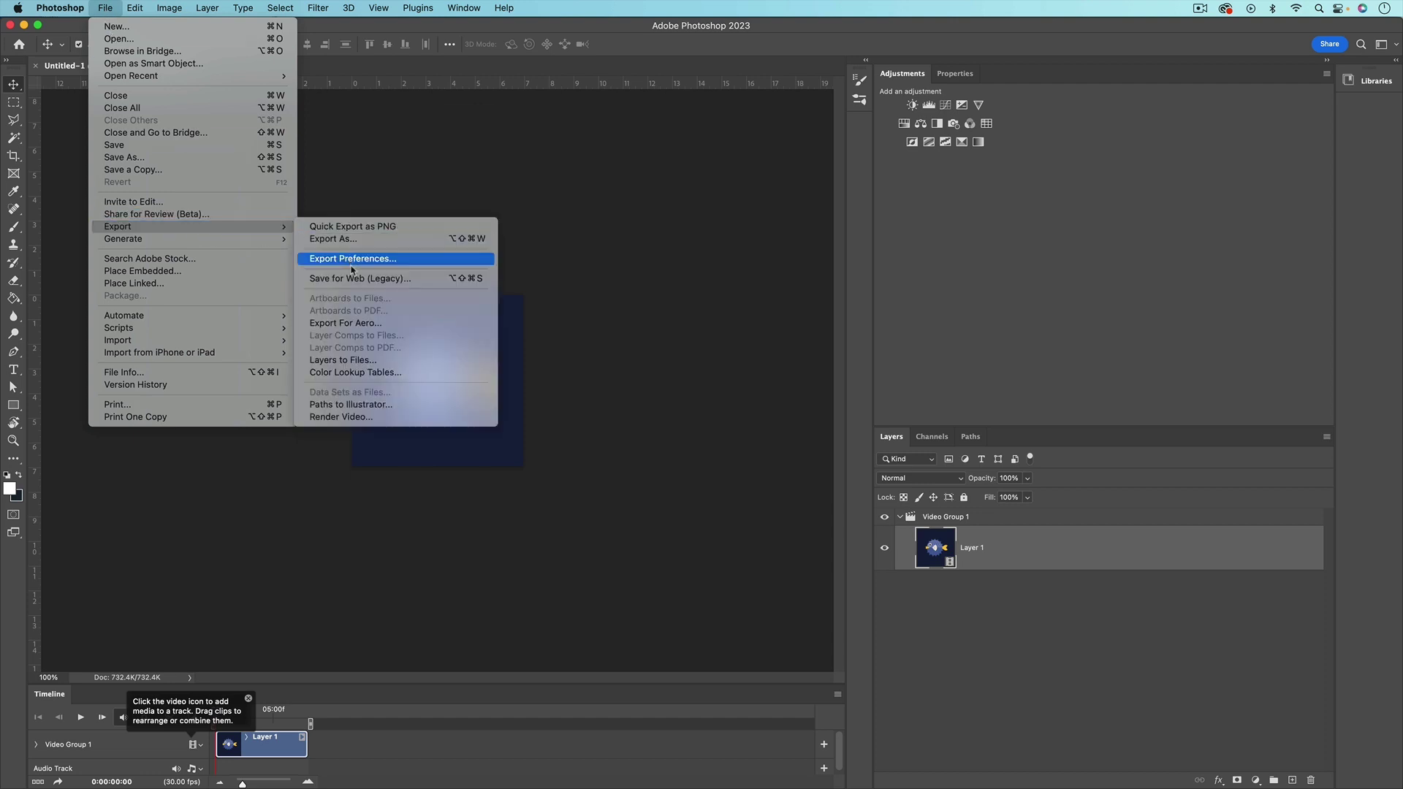
click(422, 281)
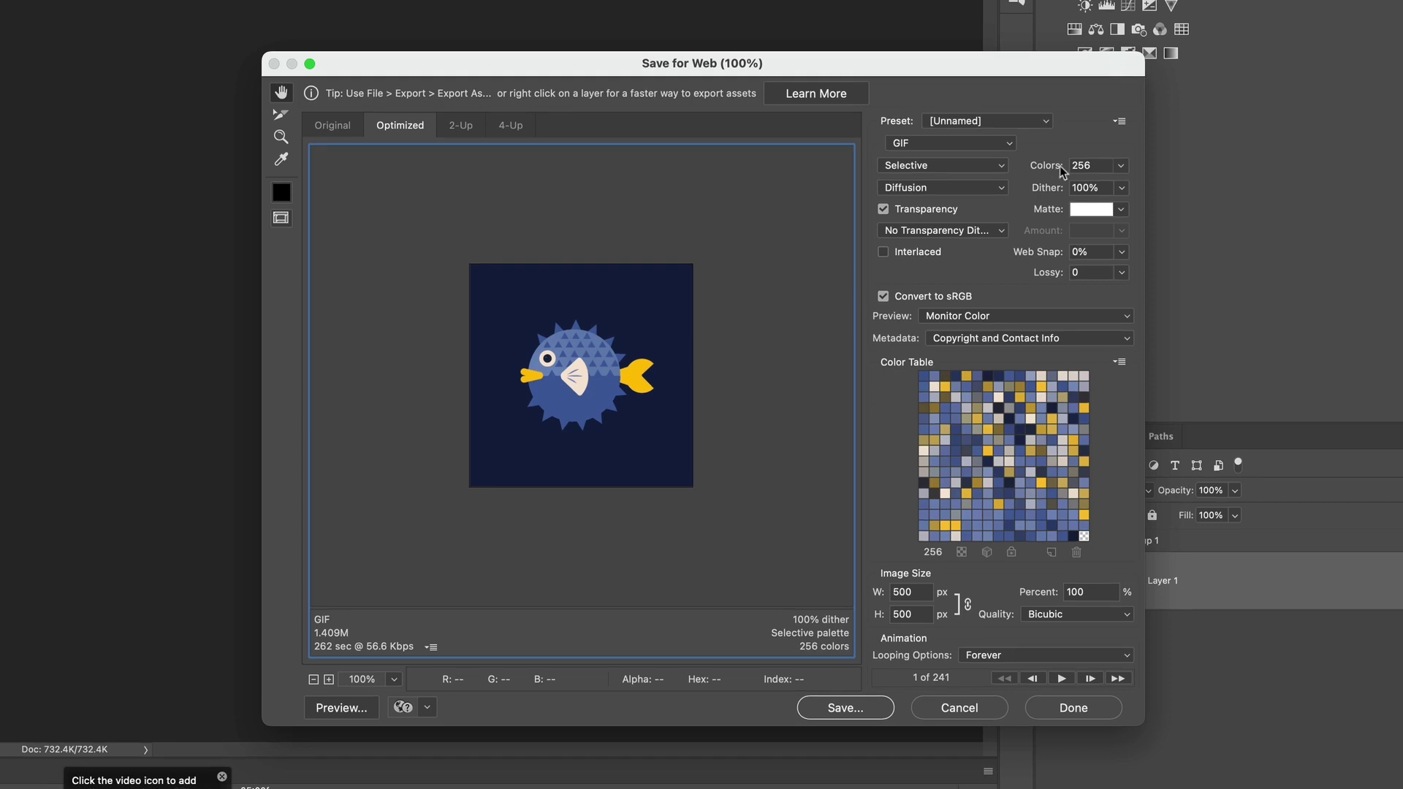
click(1121, 166)
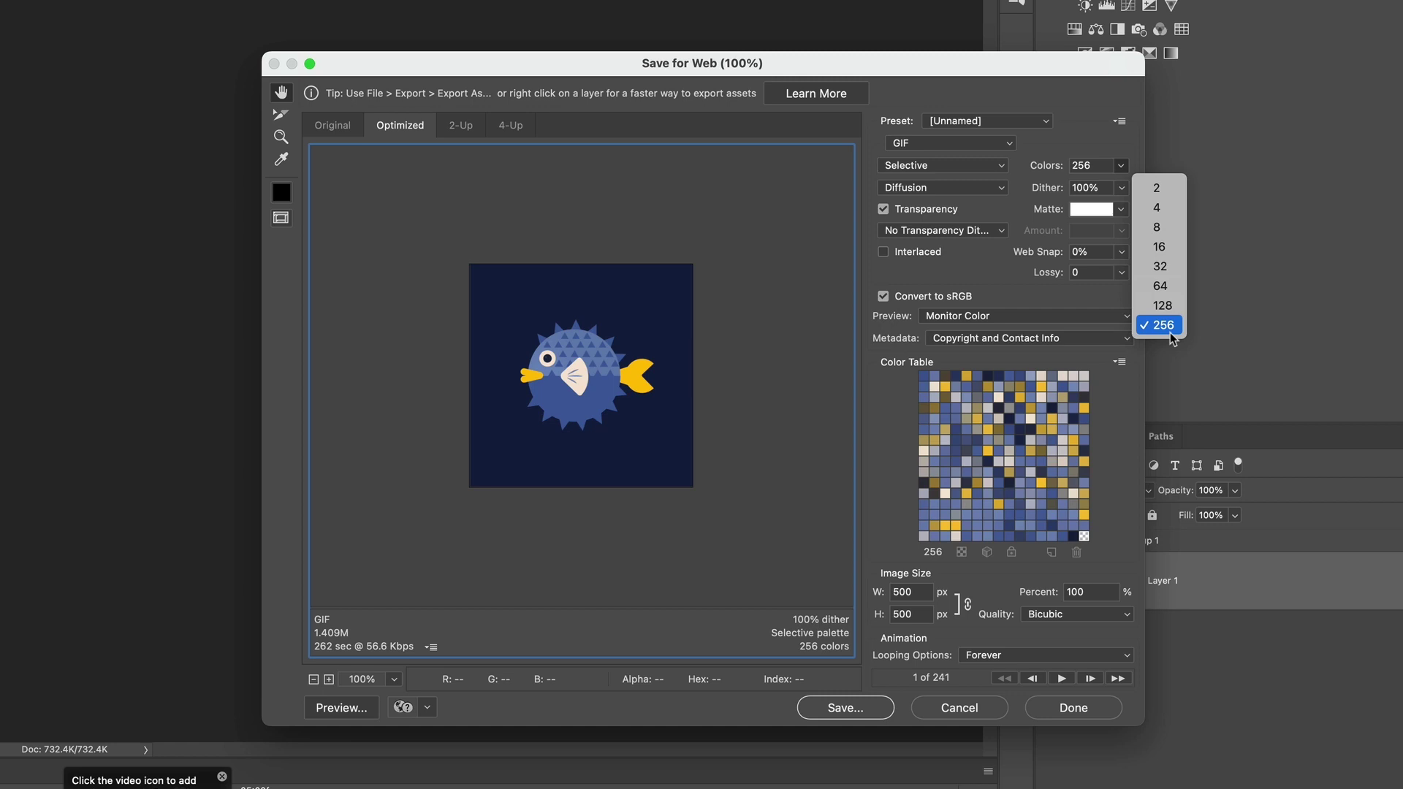
click(1171, 249)
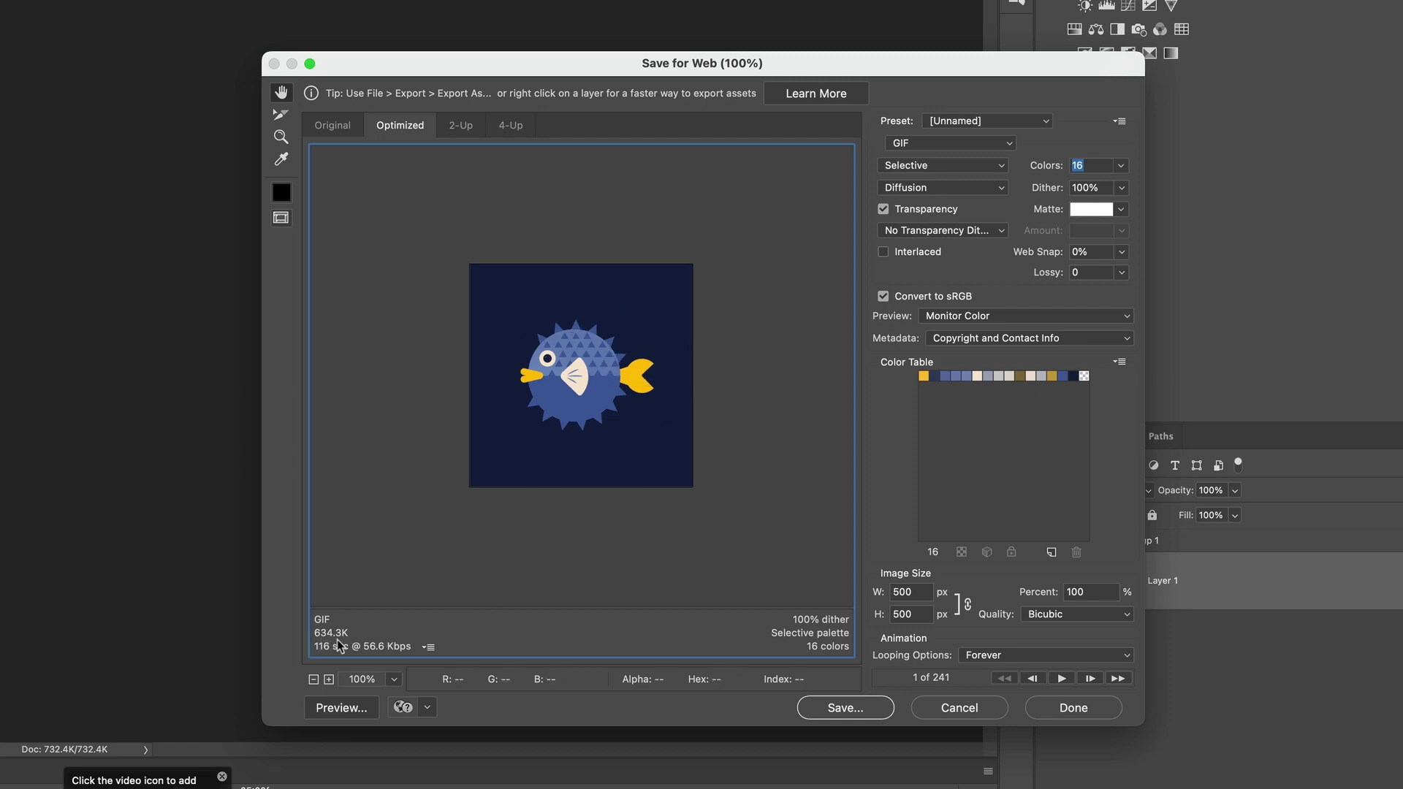
Compare an 8-colour palette at 200% preview zoom, then return to 16 colours.
click(1122, 167)
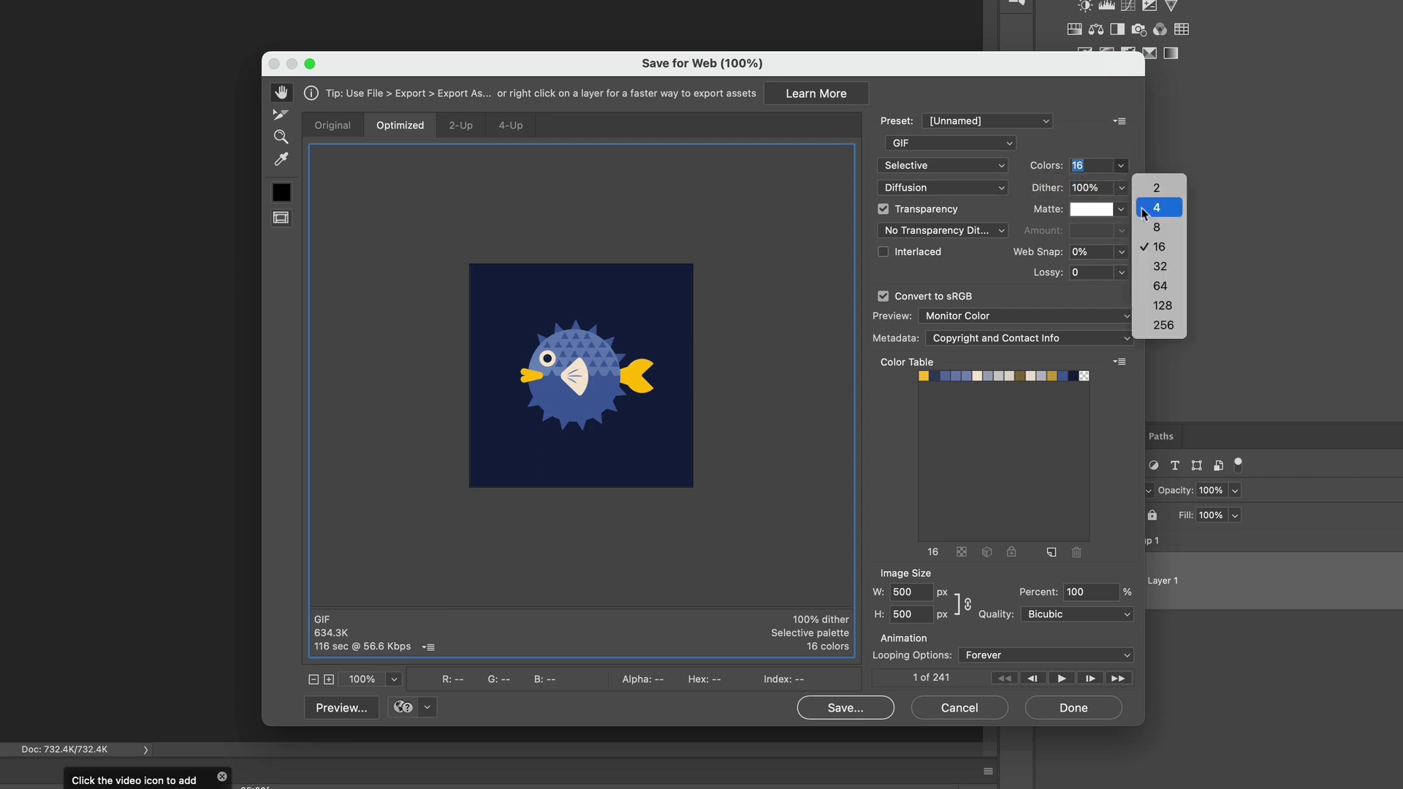
click(1156, 227)
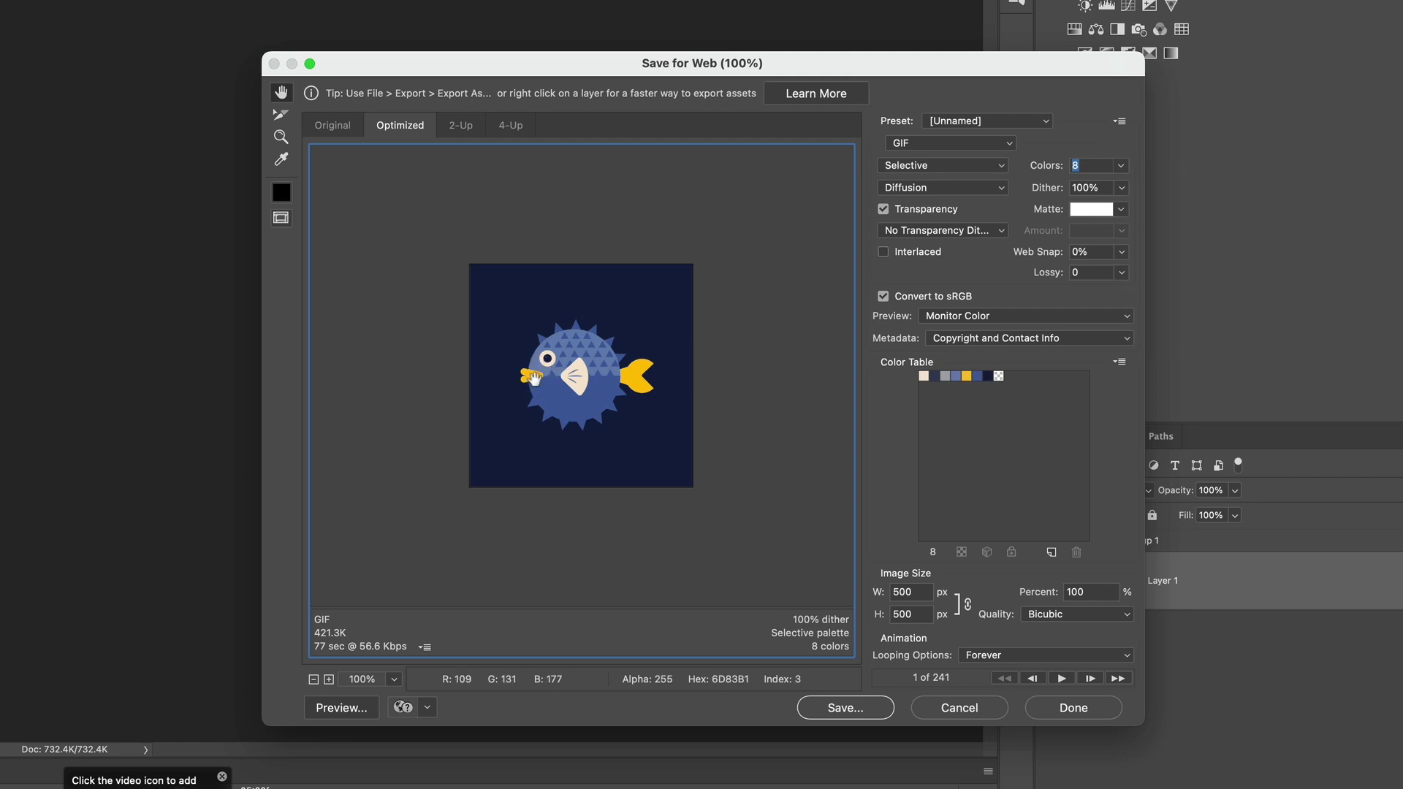
click(329, 680)
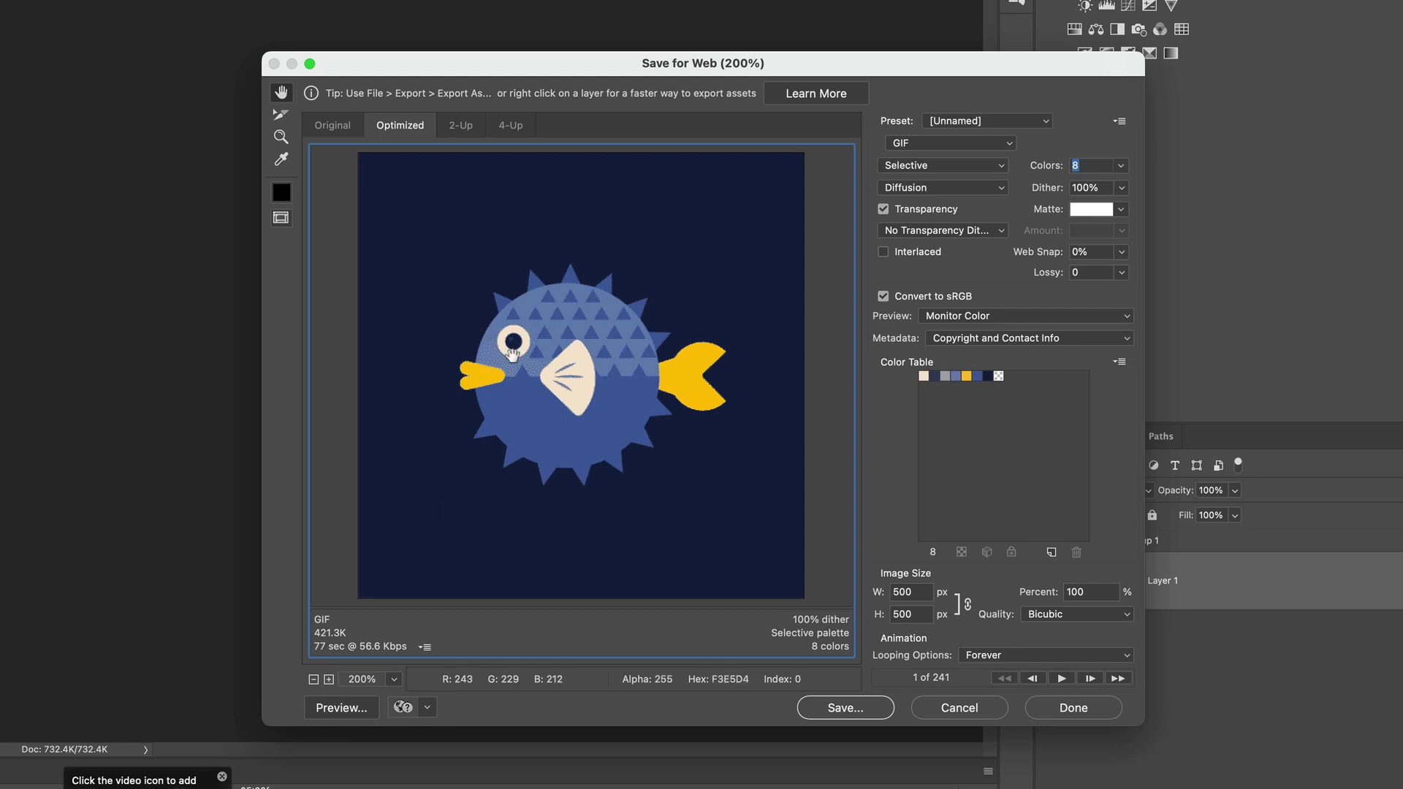
click(1121, 165)
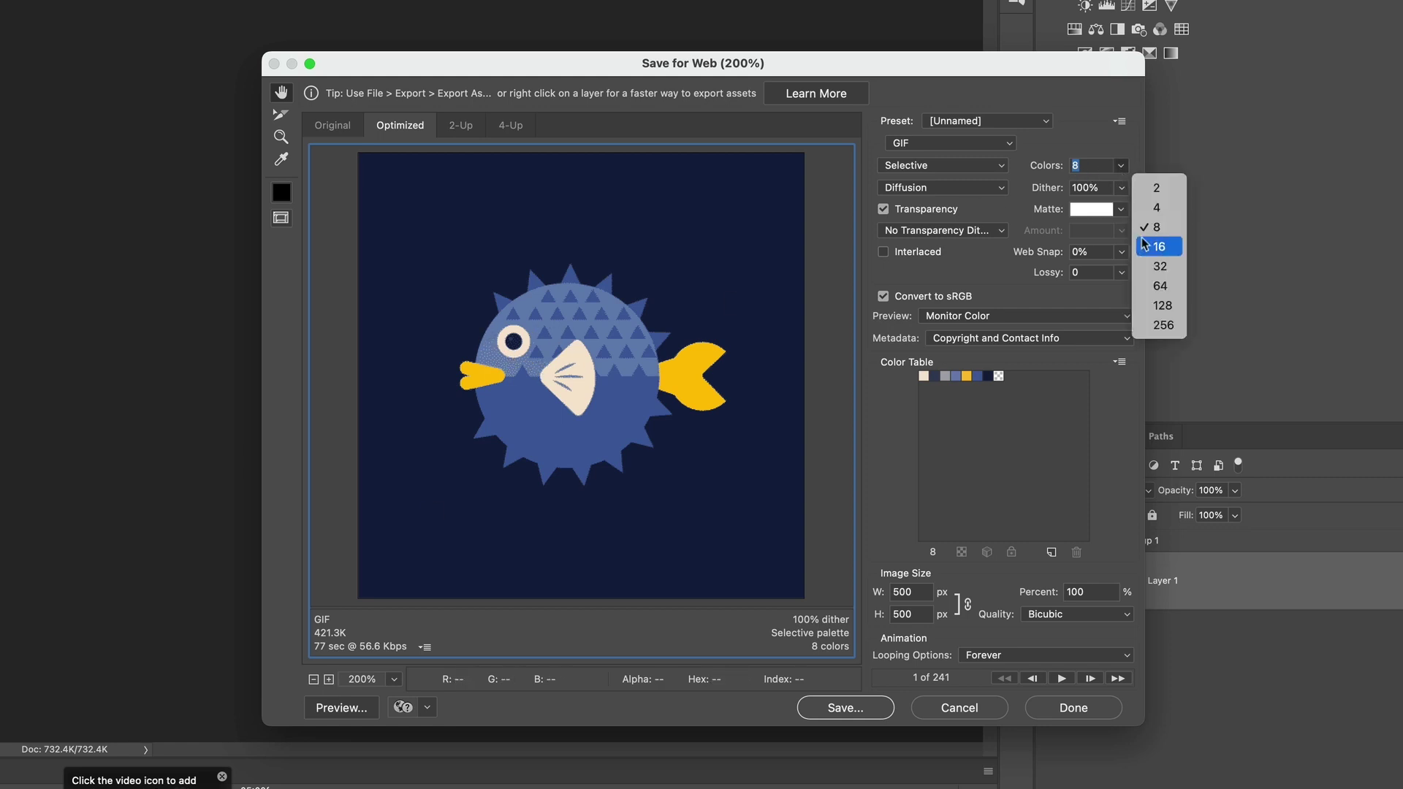
click(1148, 244)
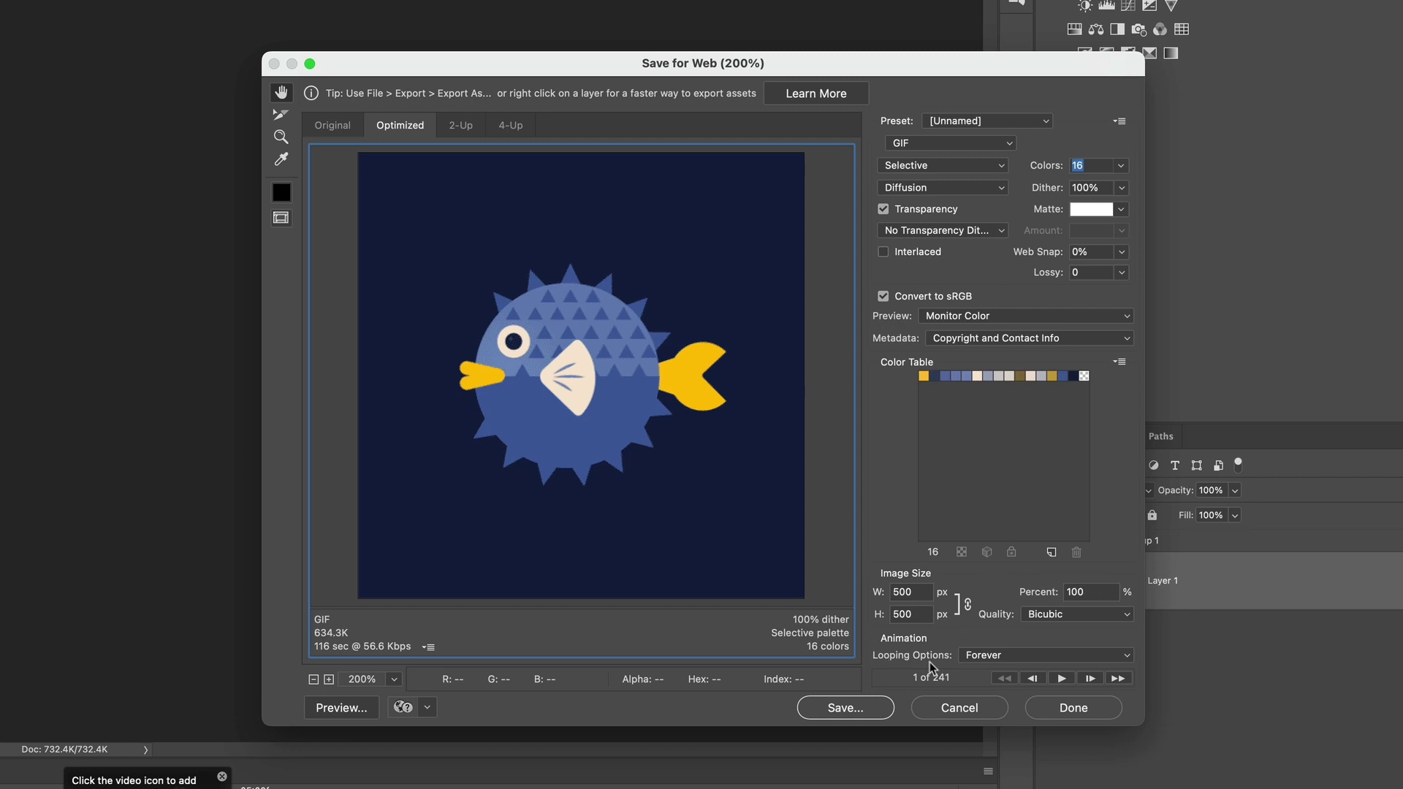
Set the GIF's Looping Options to Forever after briefly trying Once.
click(974, 660)
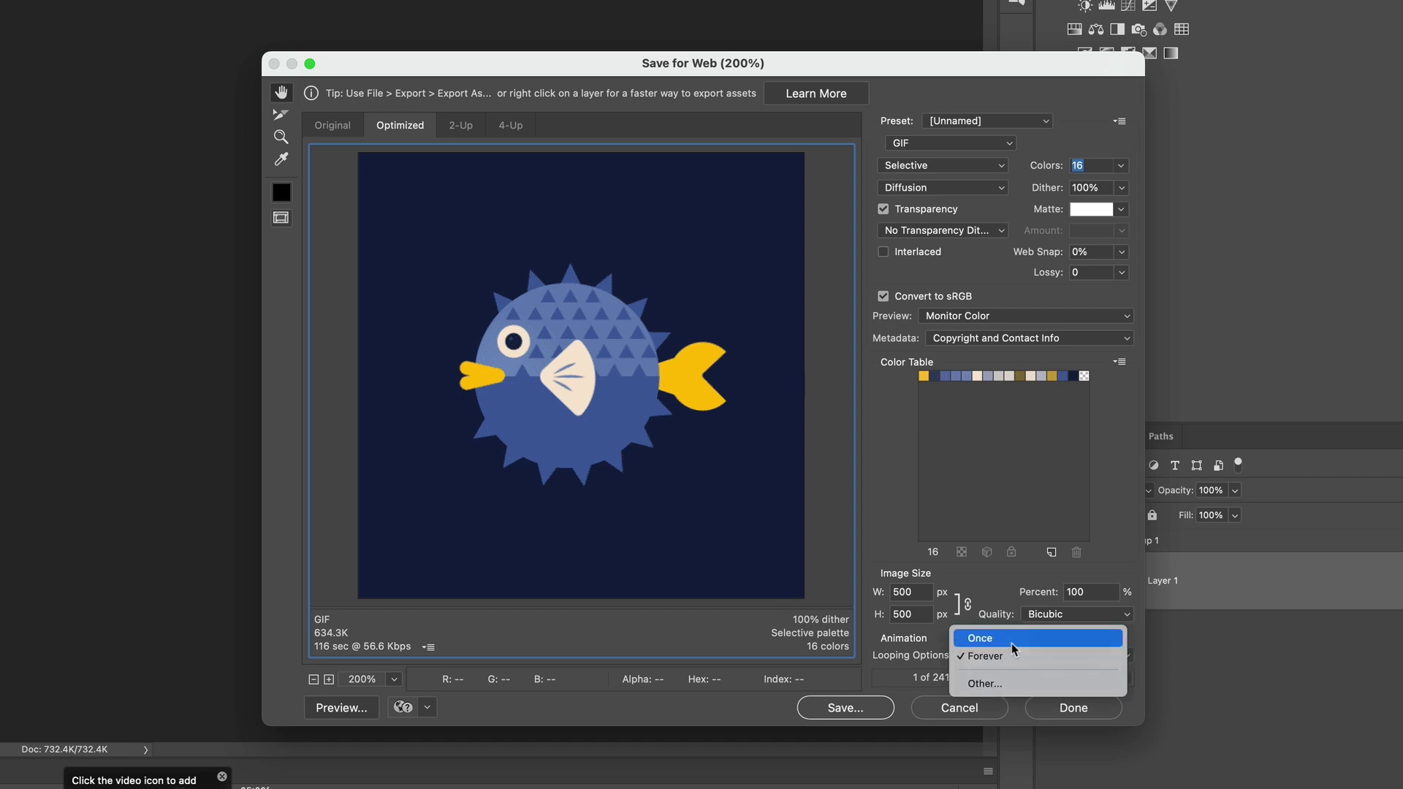
click(1012, 644)
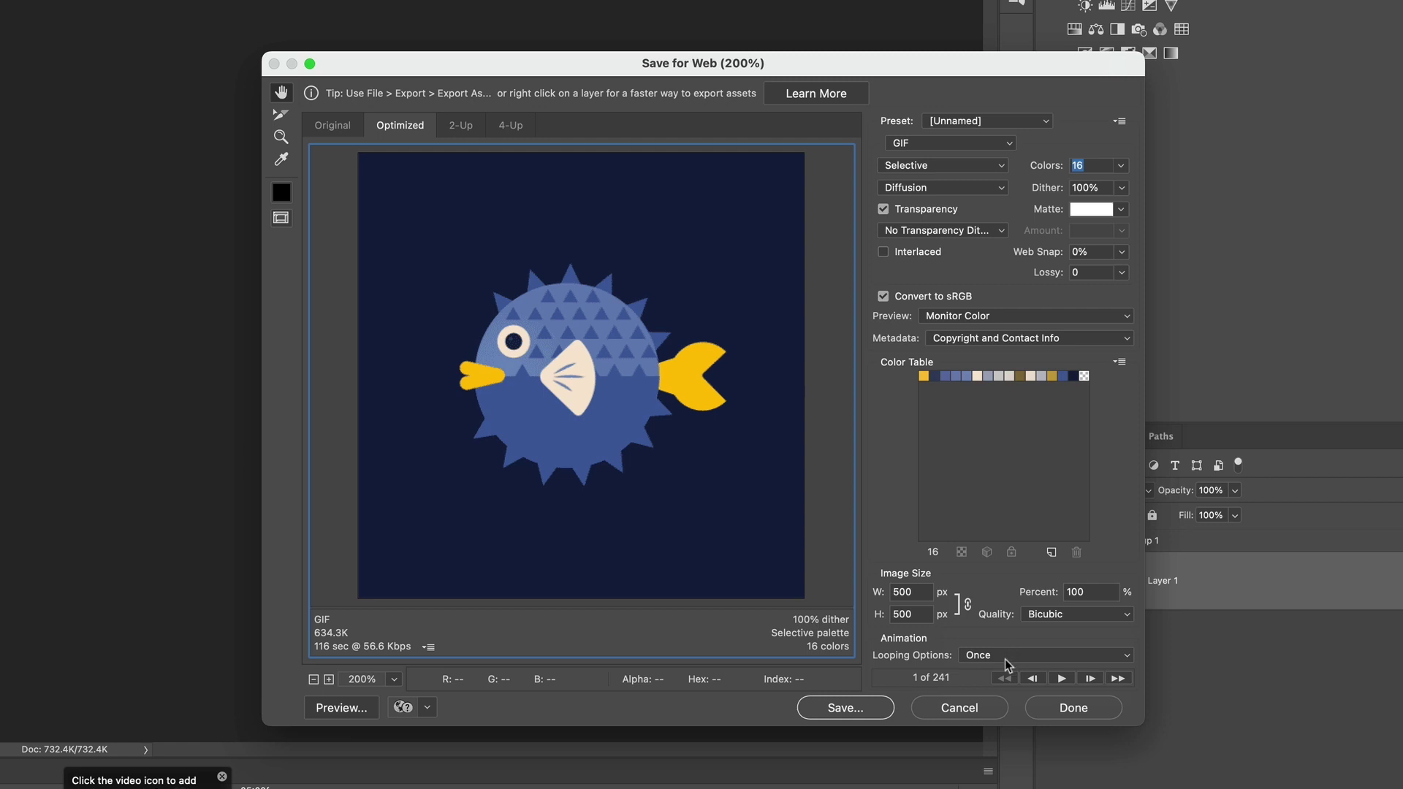
click(1005, 659)
click(1008, 672)
Save the GIF as 'puffer fish PS' into the Out folder.
key(super+minus)
click(857, 710)
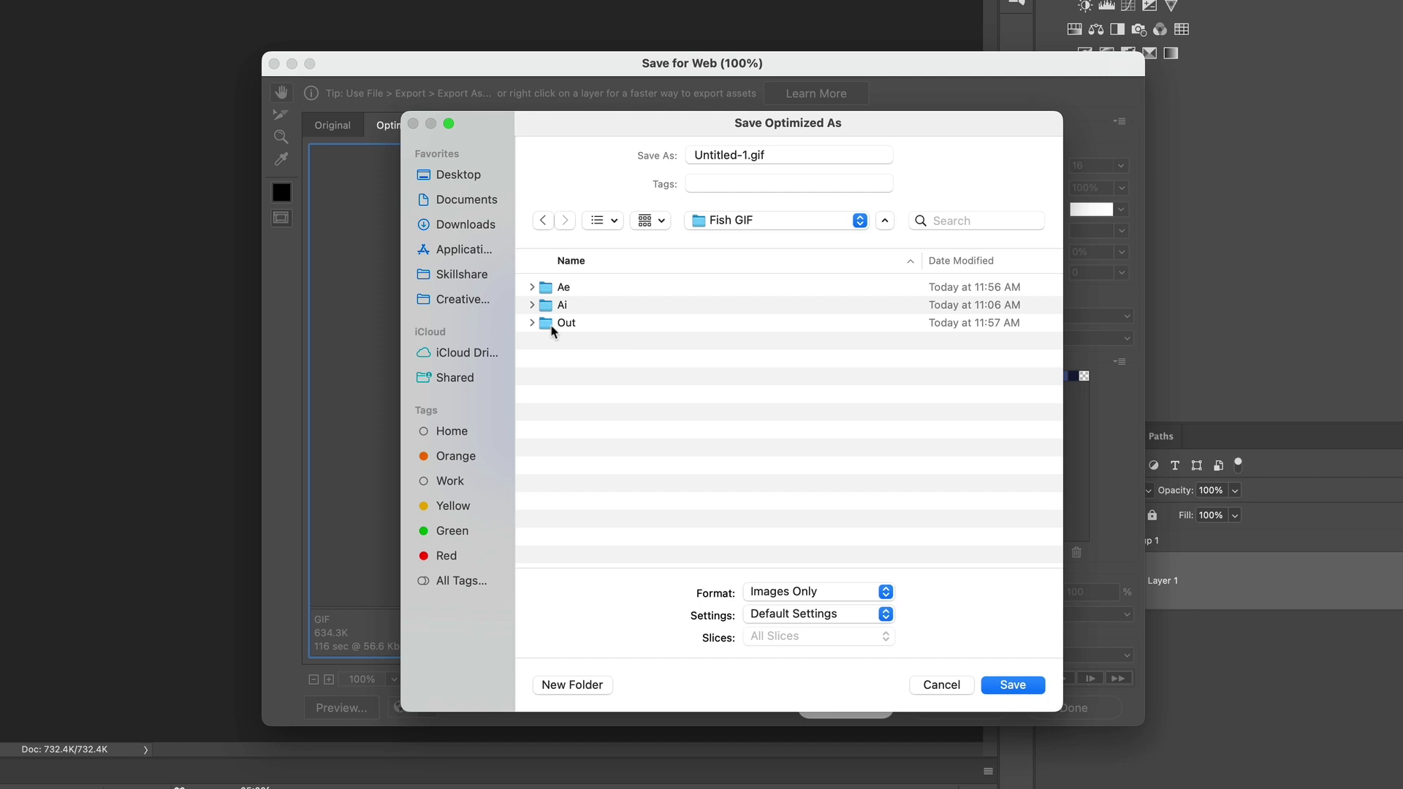
double_click(565, 324)
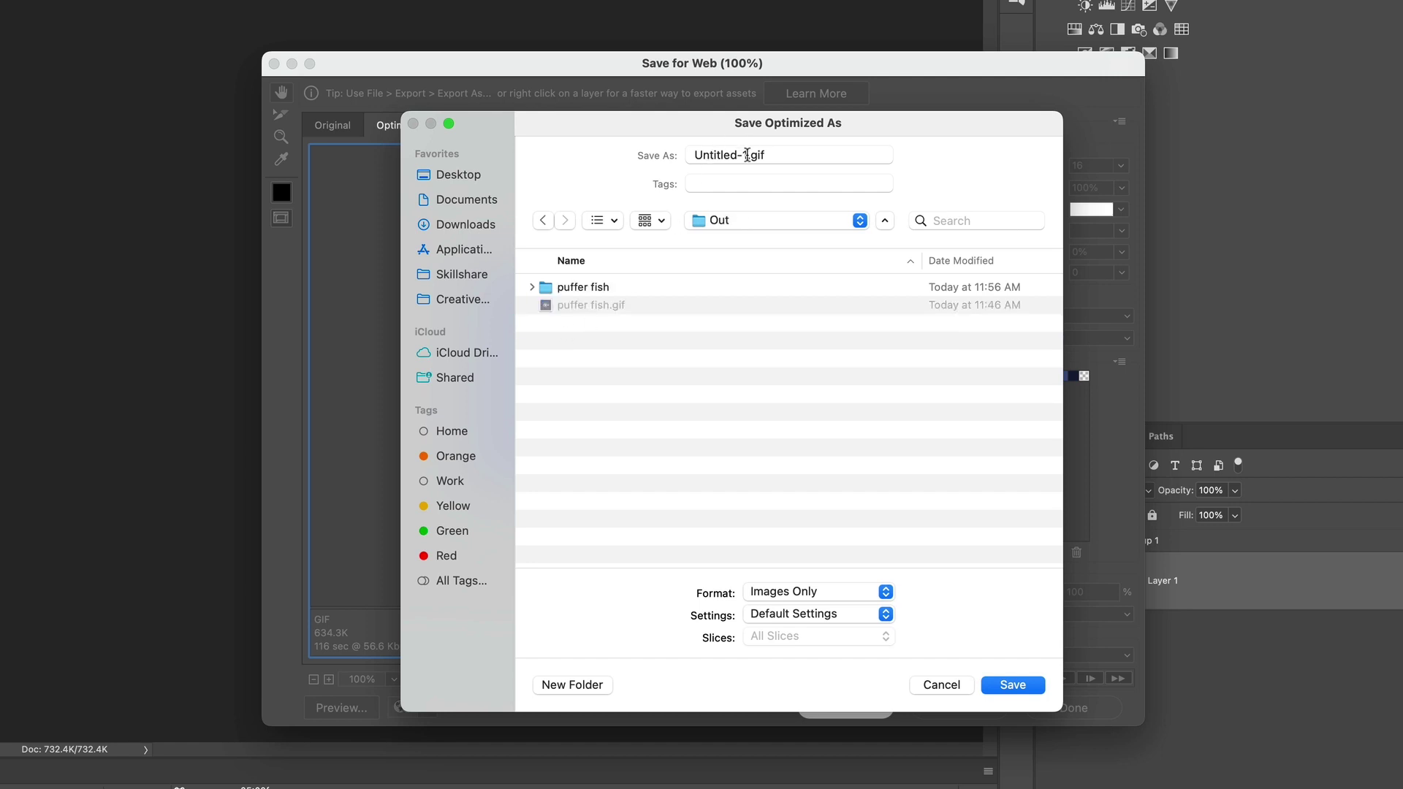
drag(746, 155, 649, 155)
text(puffer fi)
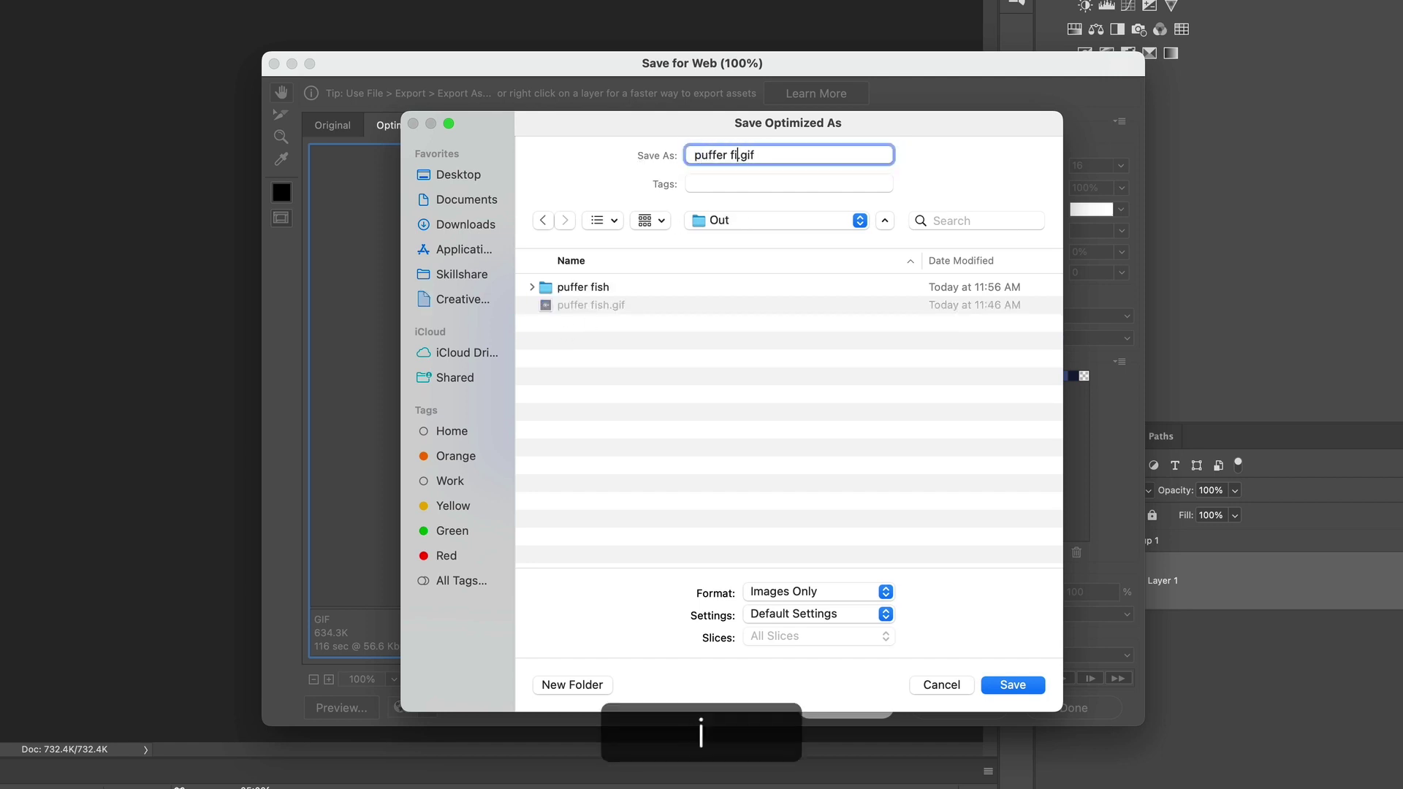
text(sh PS)
click(1014, 686)
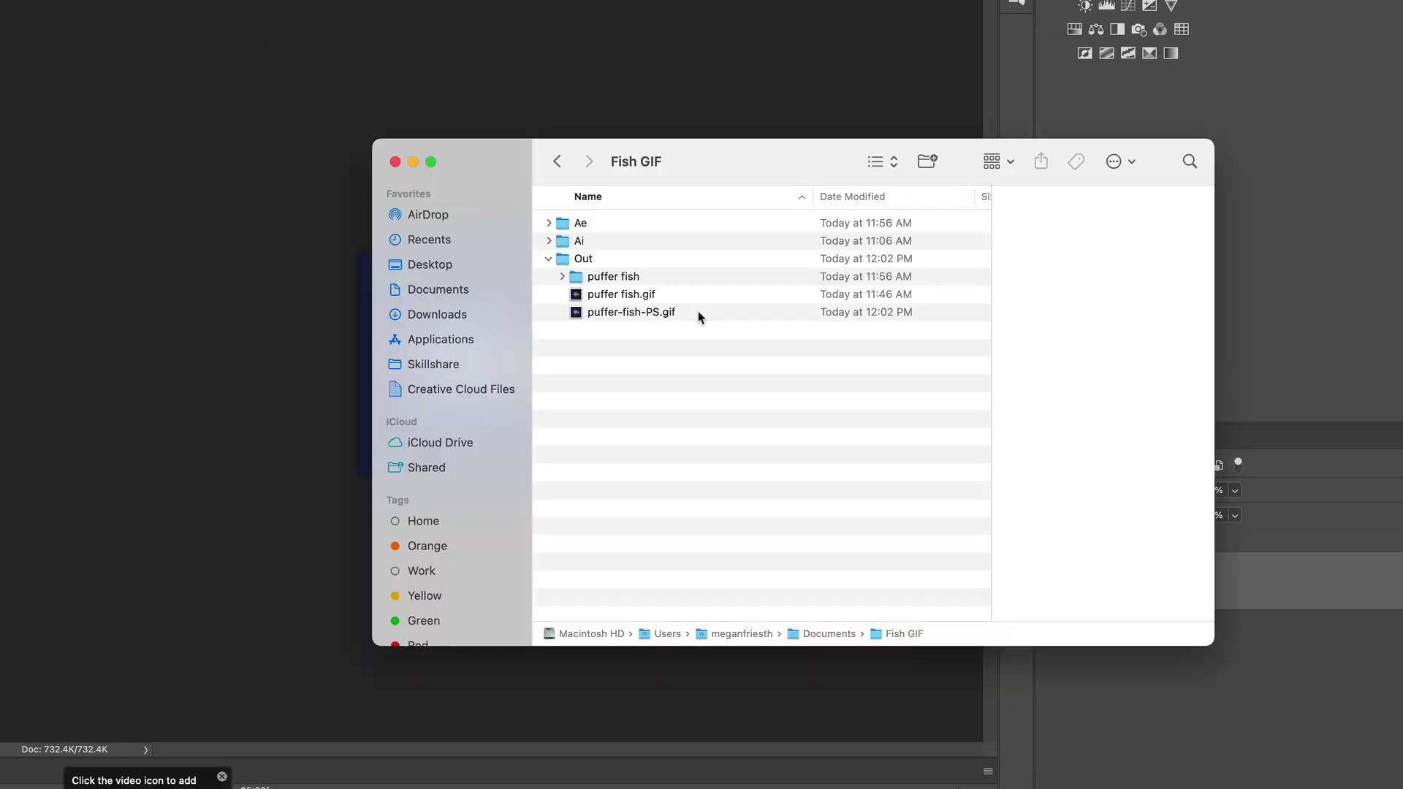
Preview puffer-fish-PS.gif in Quick Look, then switch back to After Effects.
click(700, 316)
key(space)
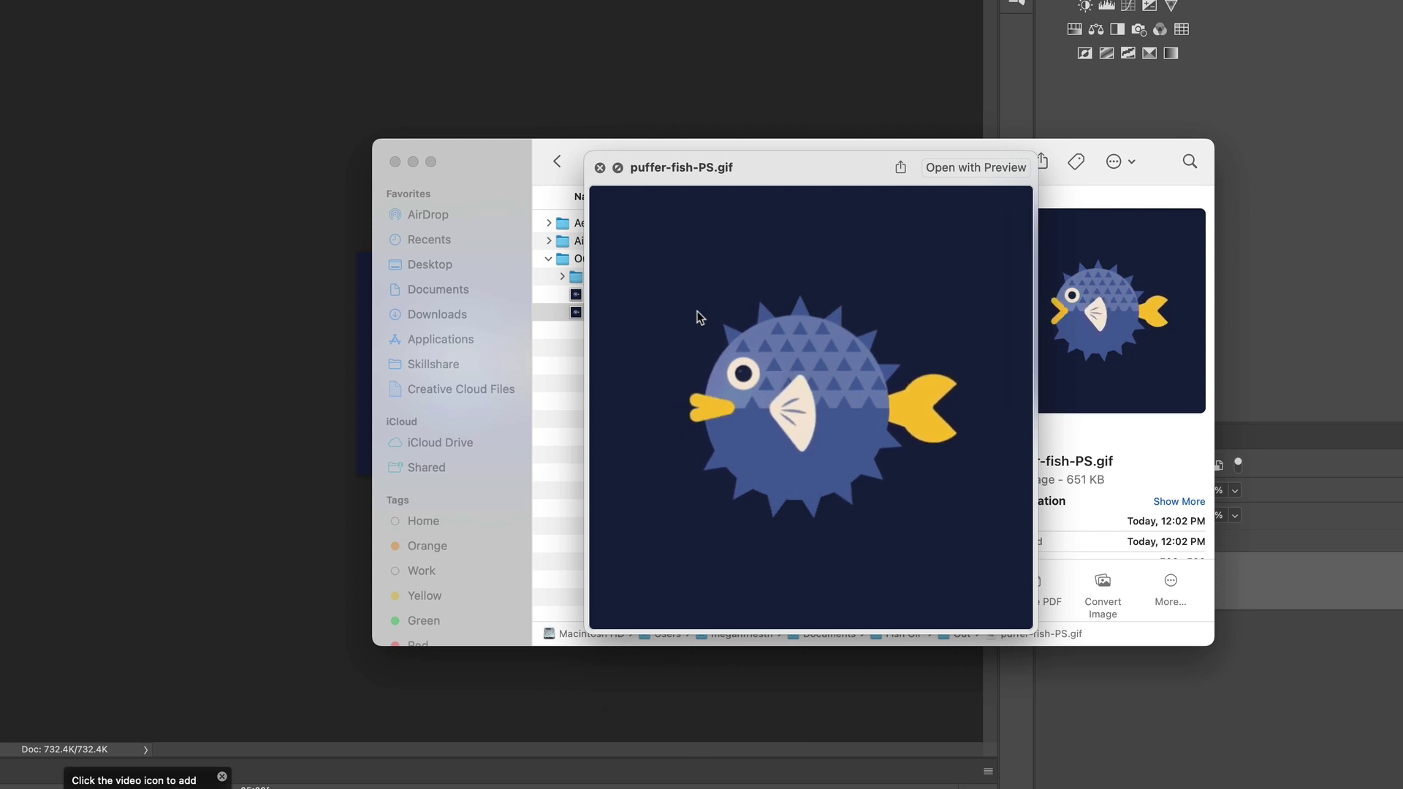
key(space)
scroll(700, 316, right, 5)
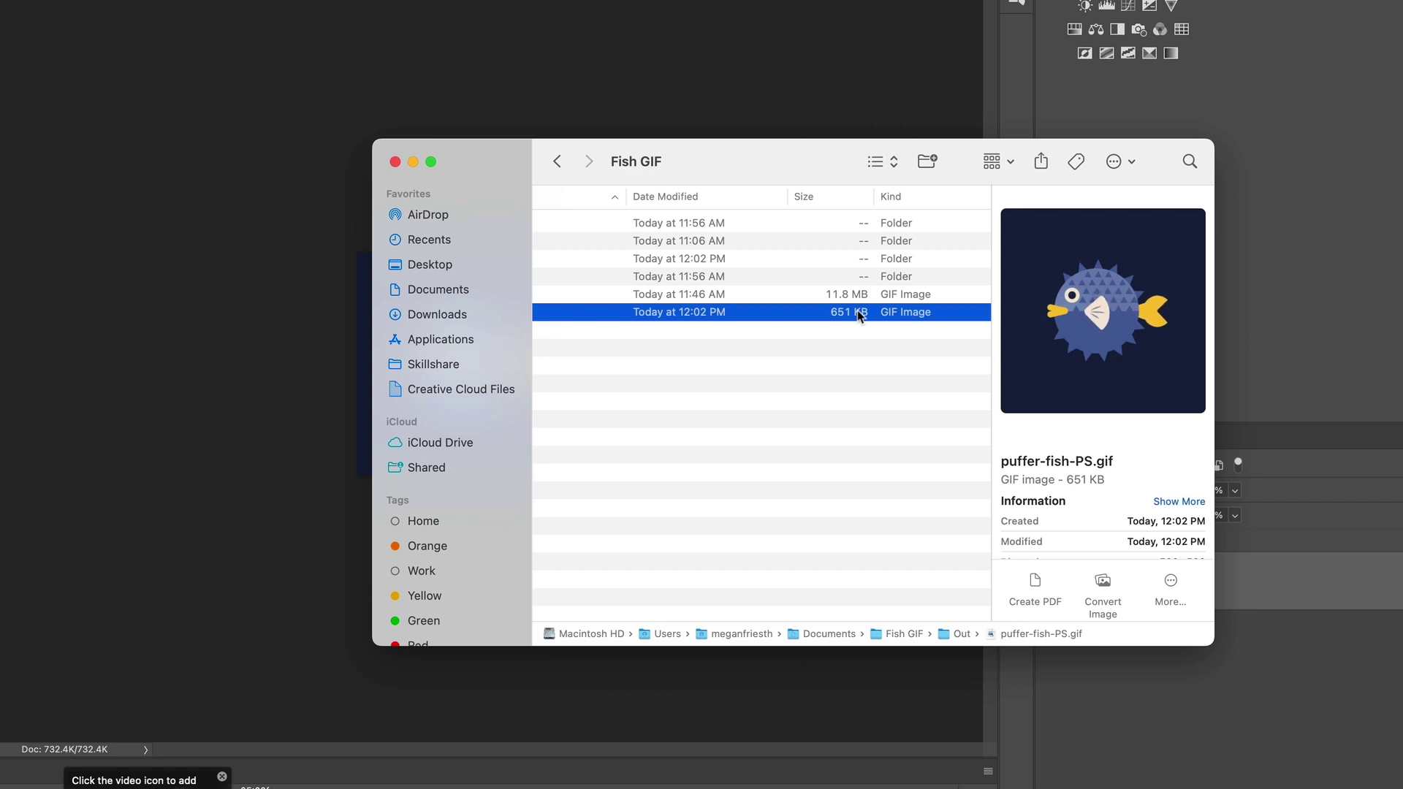
scroll(858, 314, left, 5)
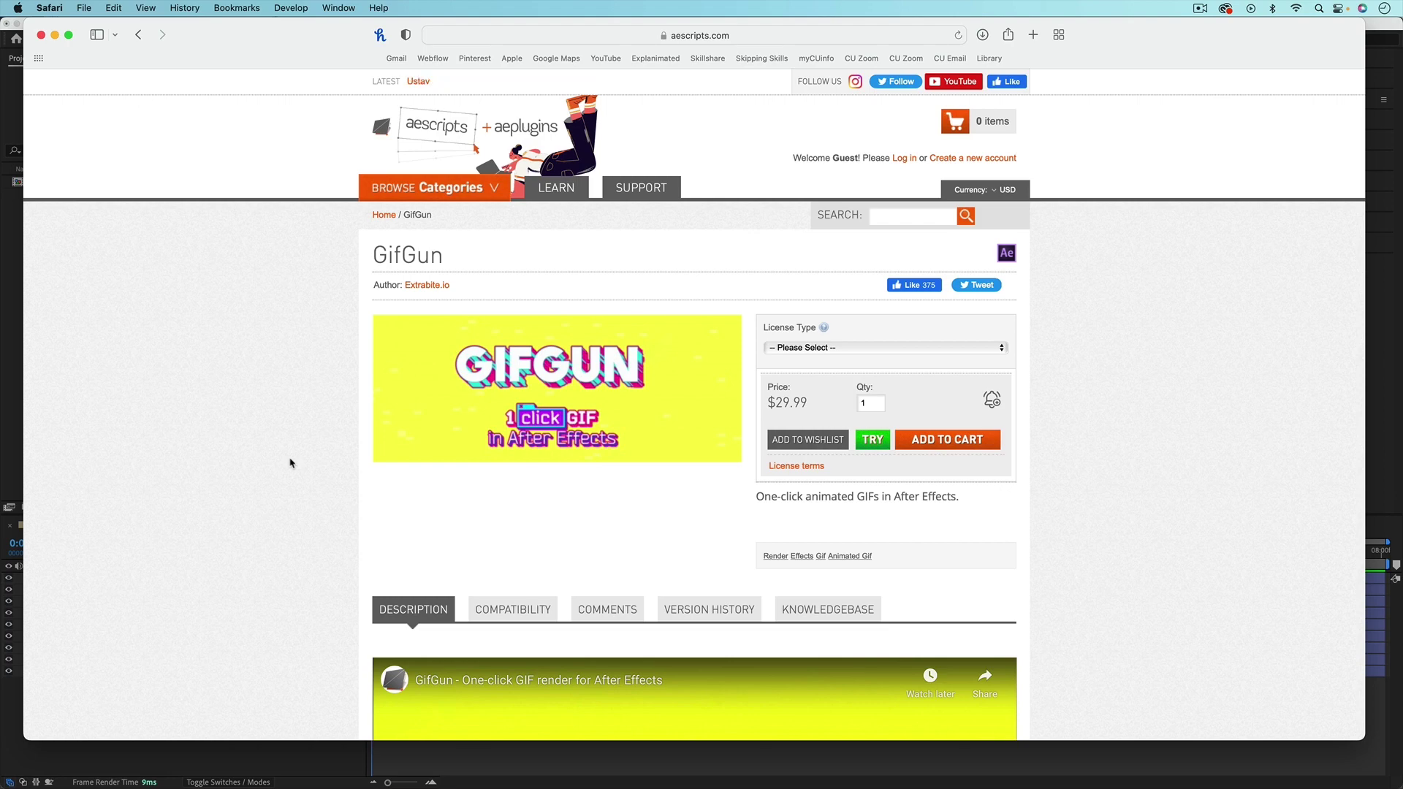
key(super+Tab)
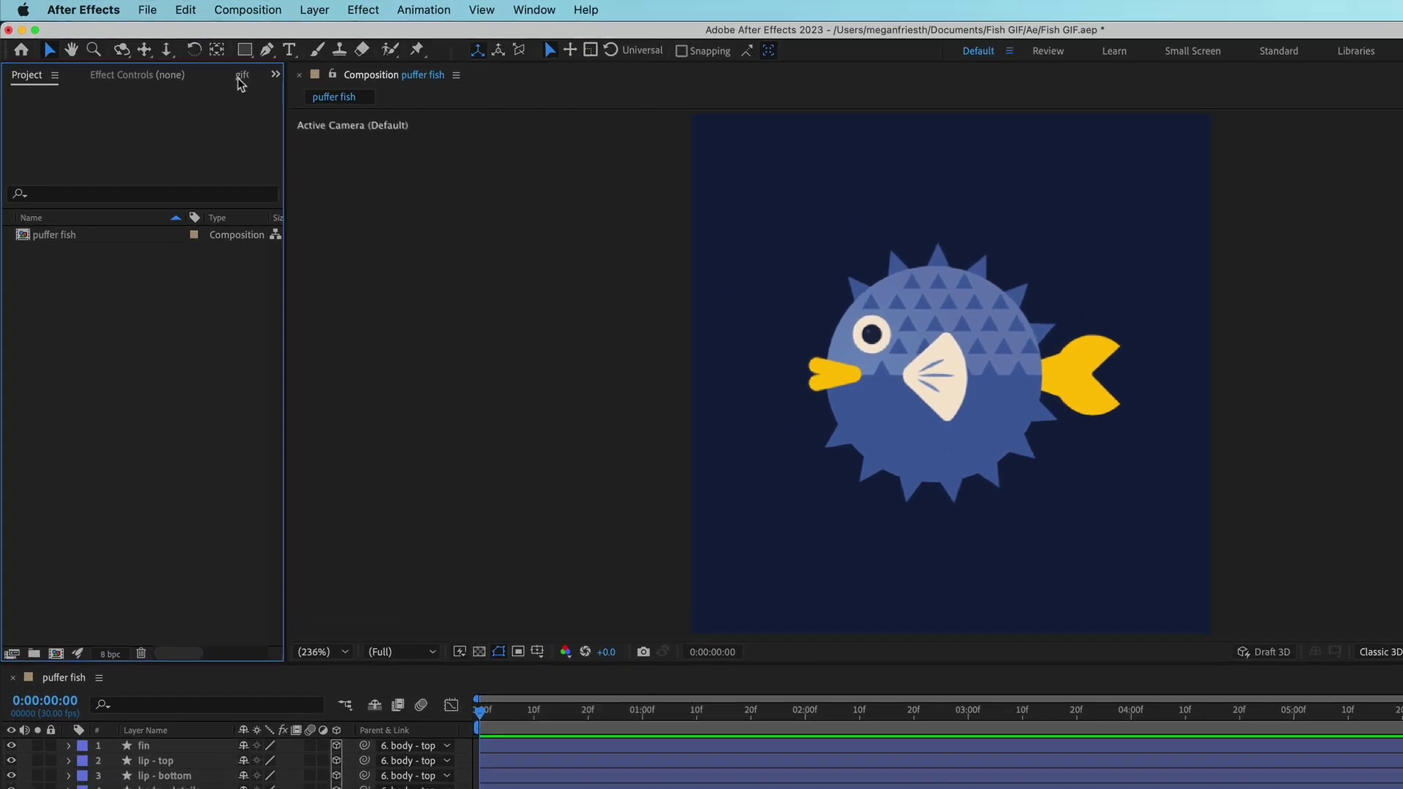
In GifGun settings, uncheck Resize to Width, keep Framerate as comp, and set Max Colors to 16.
click(187, 57)
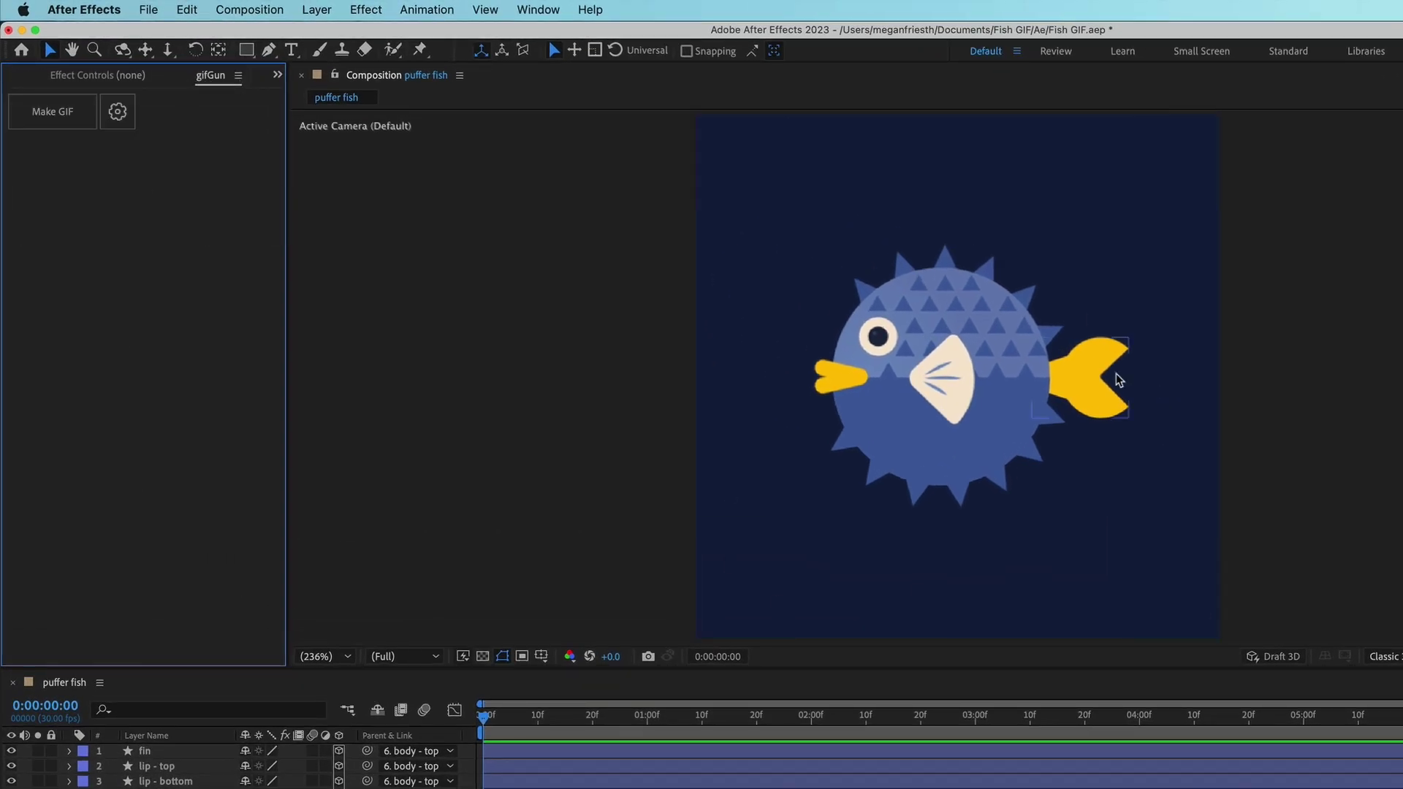
click(111, 119)
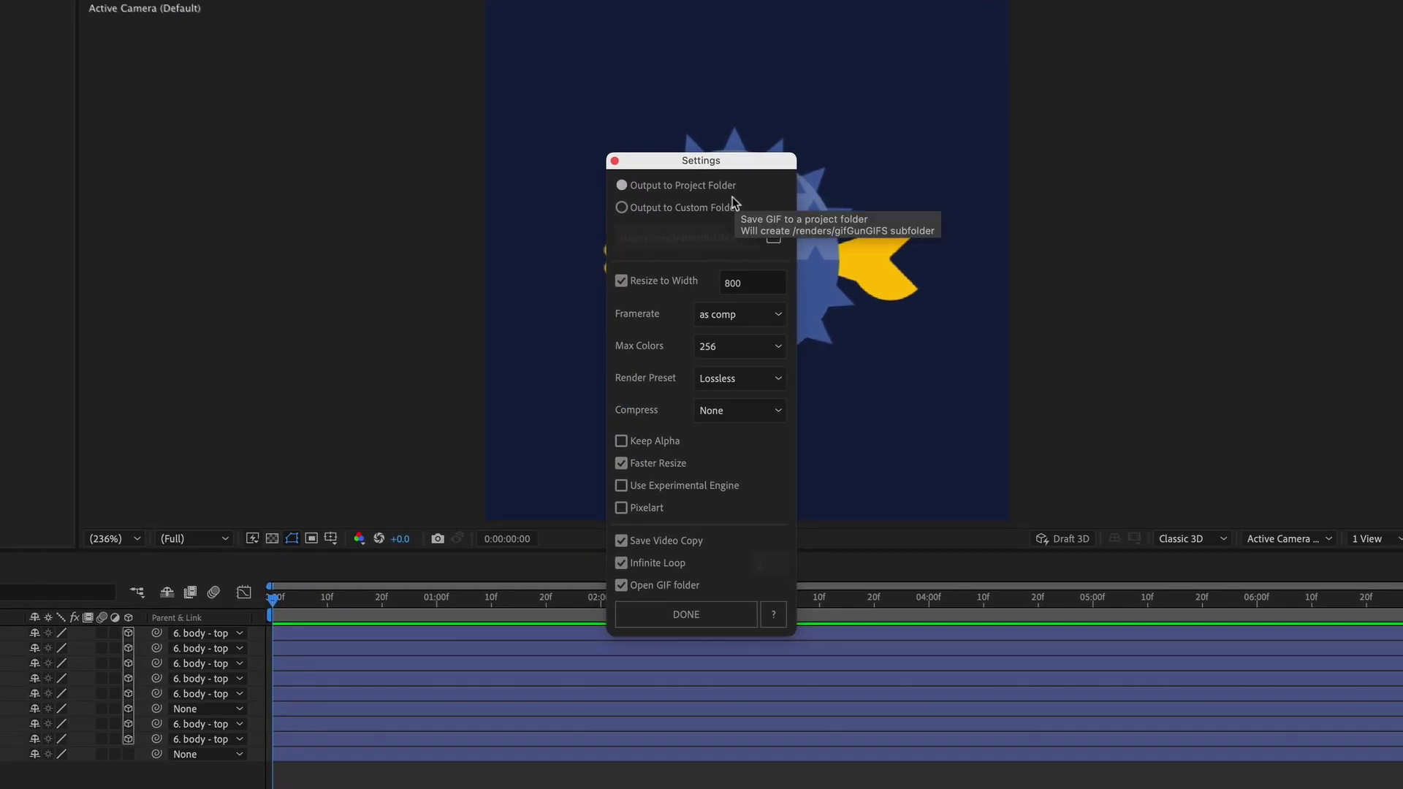
click(663, 285)
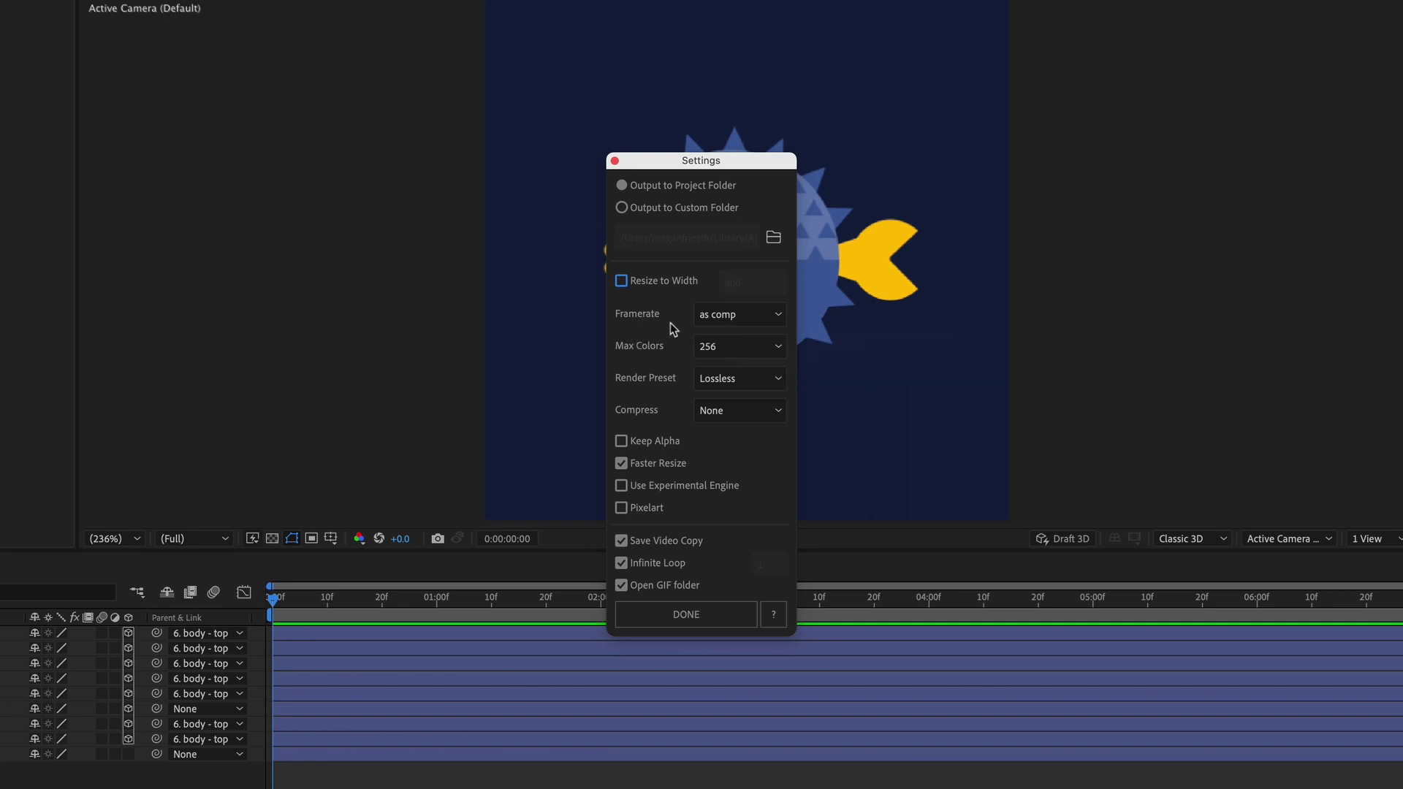
click(724, 328)
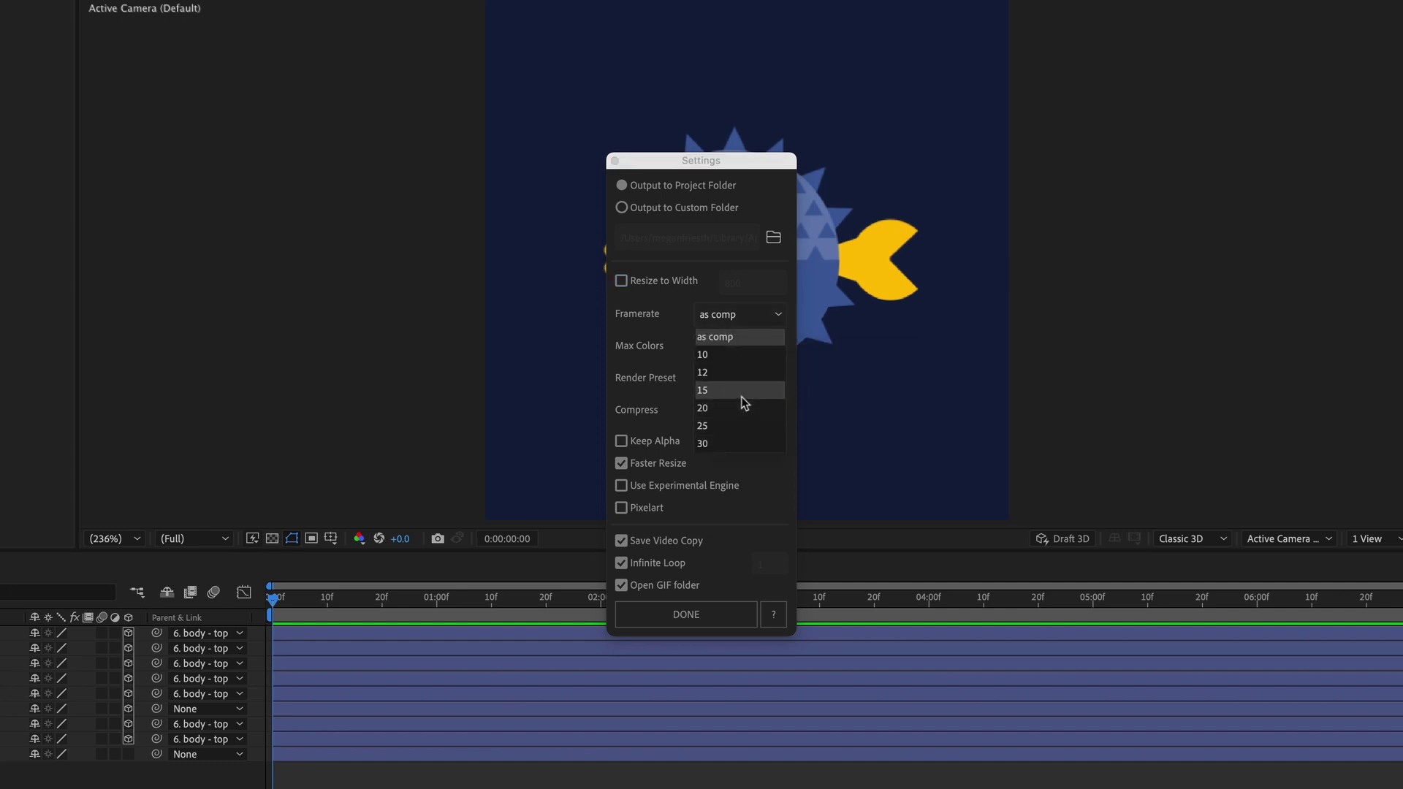
click(669, 326)
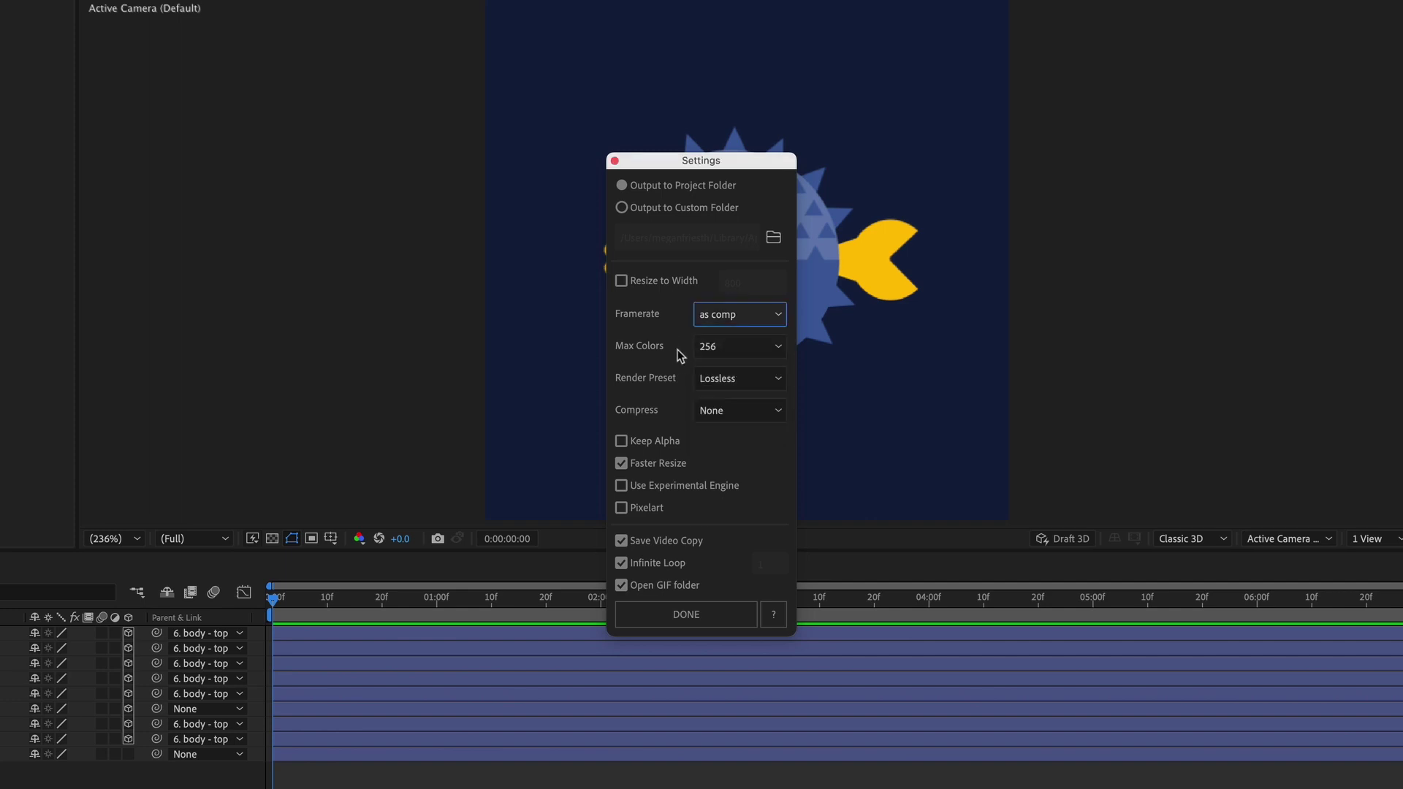
click(735, 352)
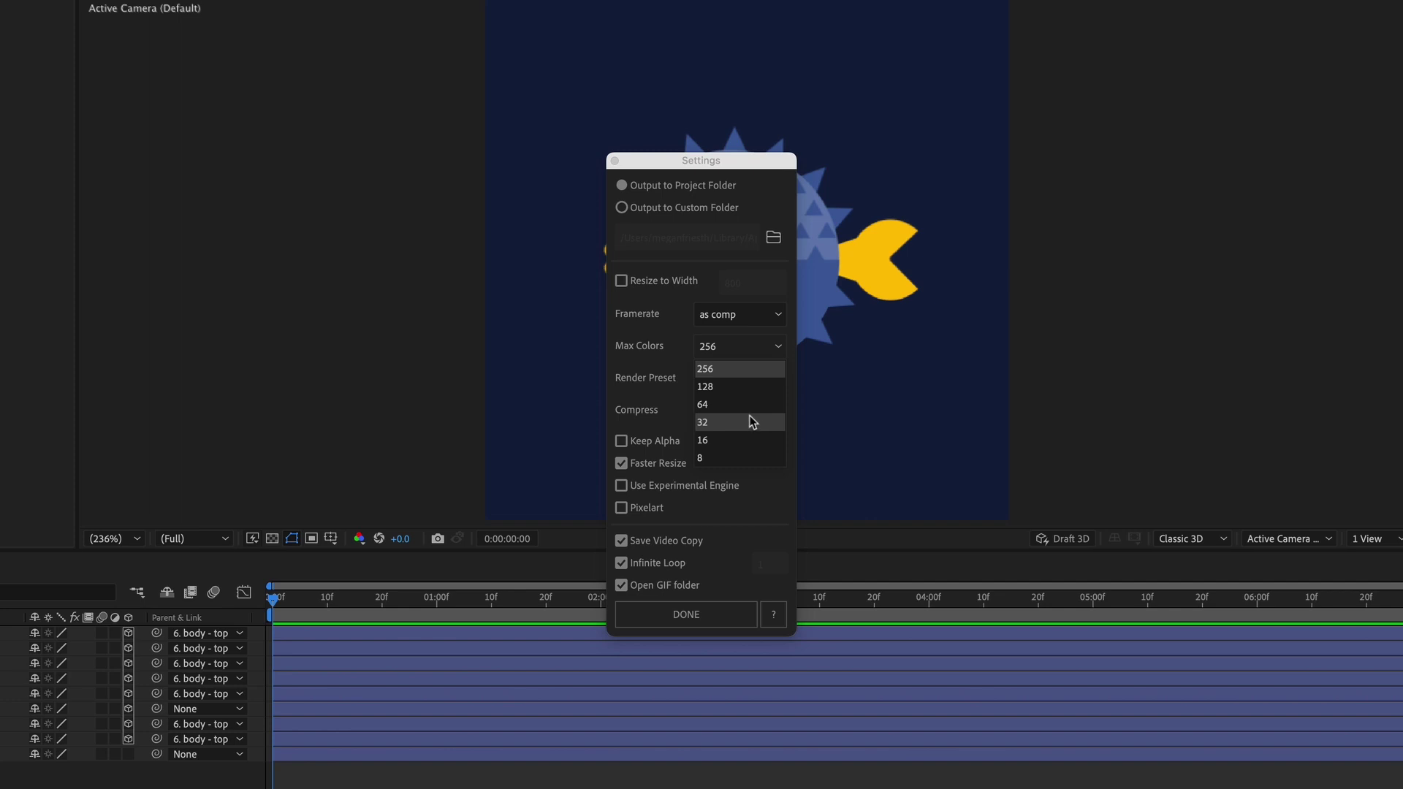
click(729, 441)
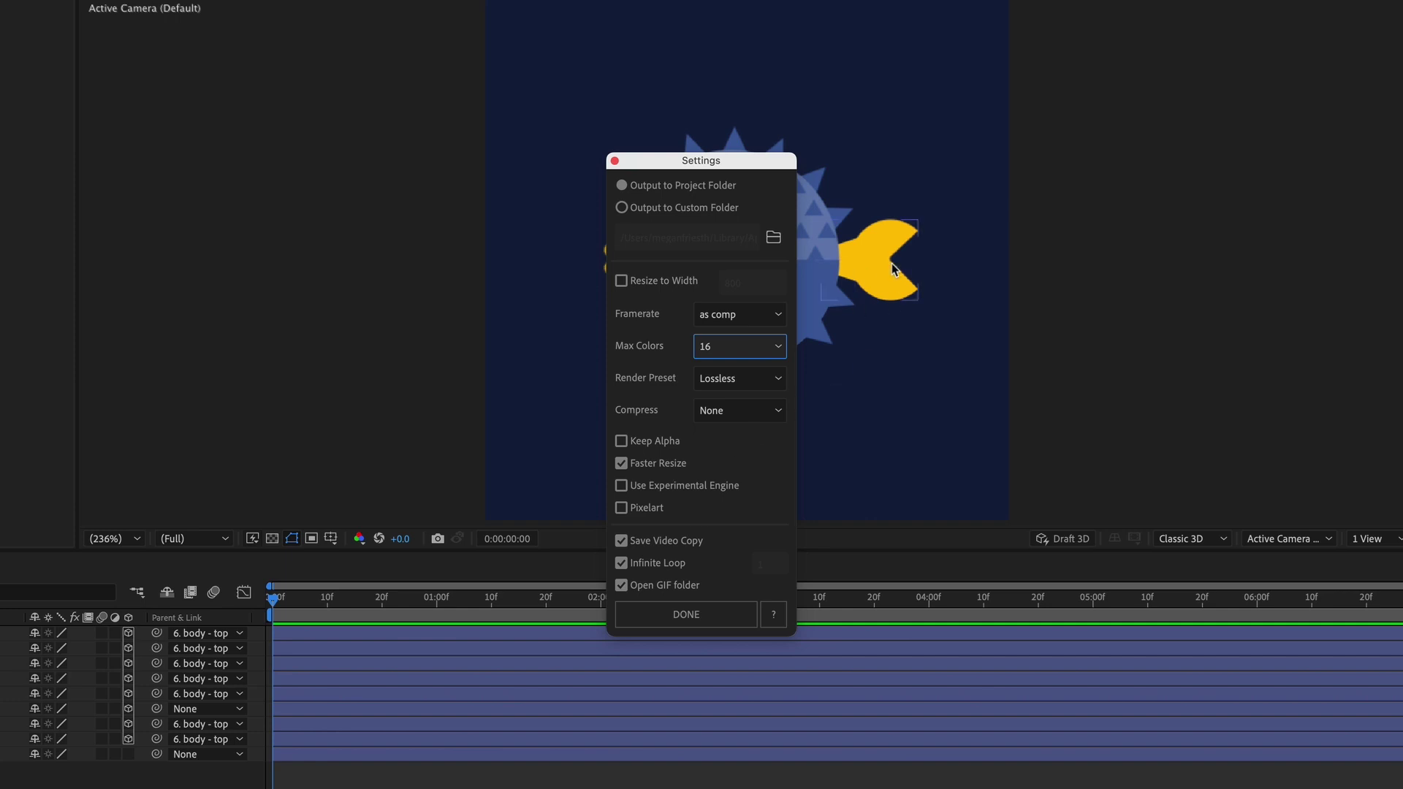
click(769, 378)
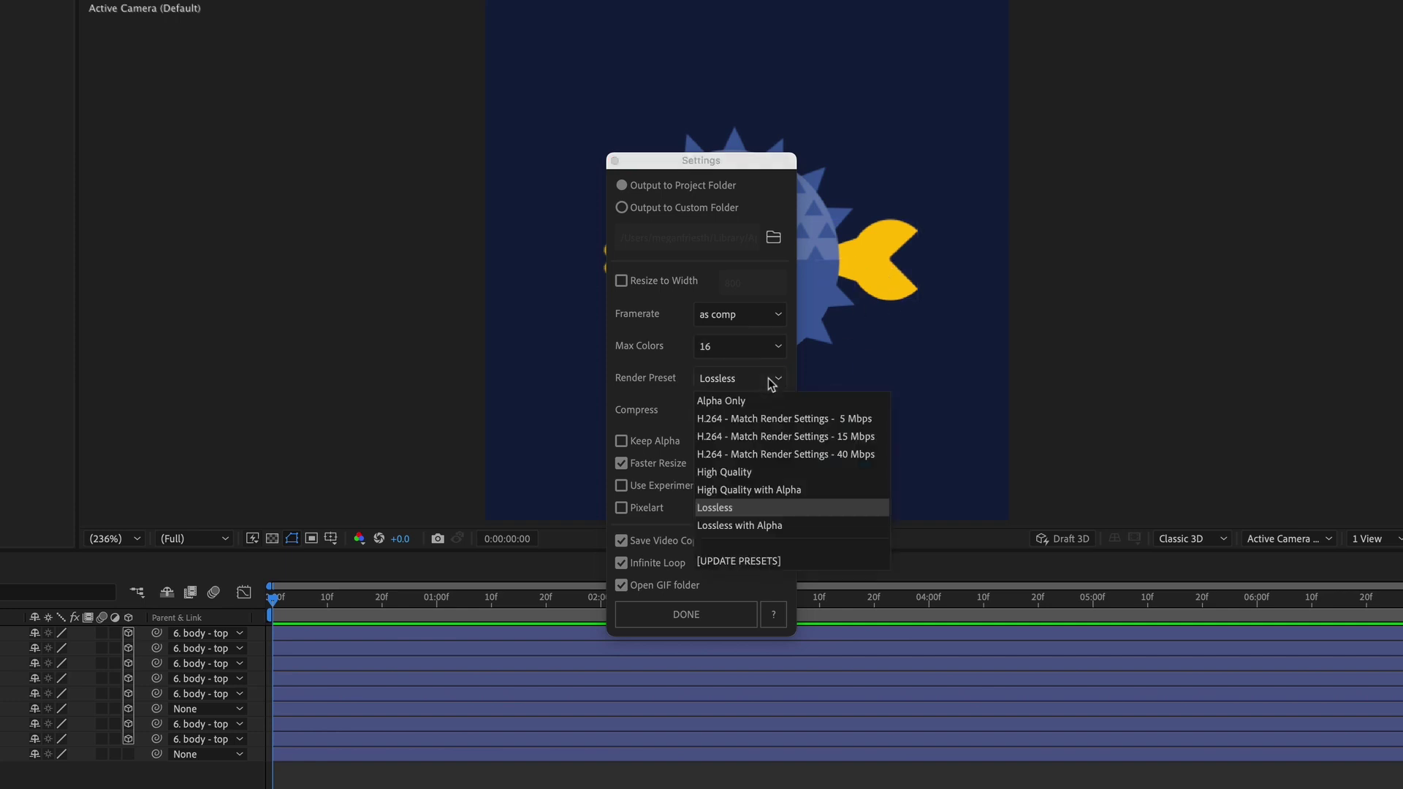
click(674, 417)
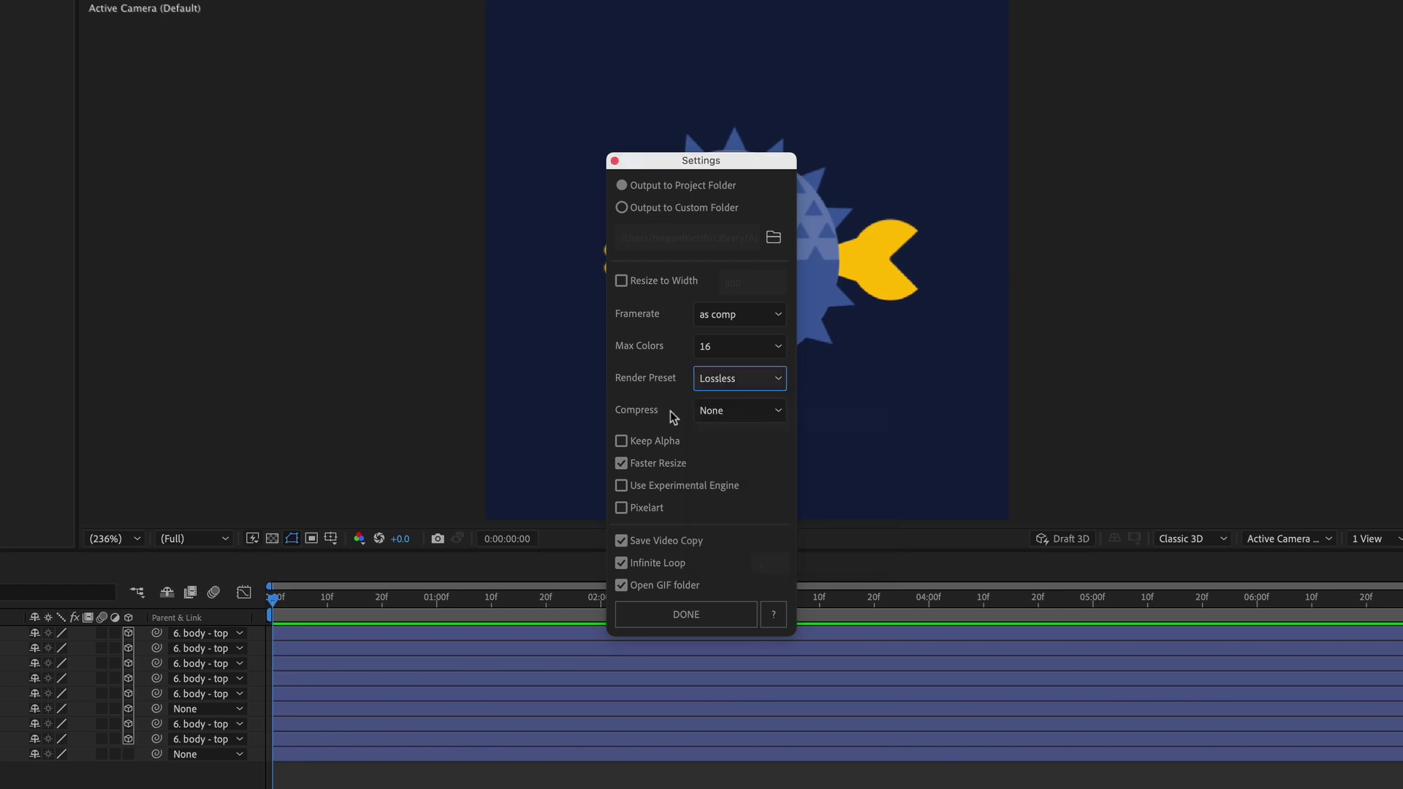
click(760, 418)
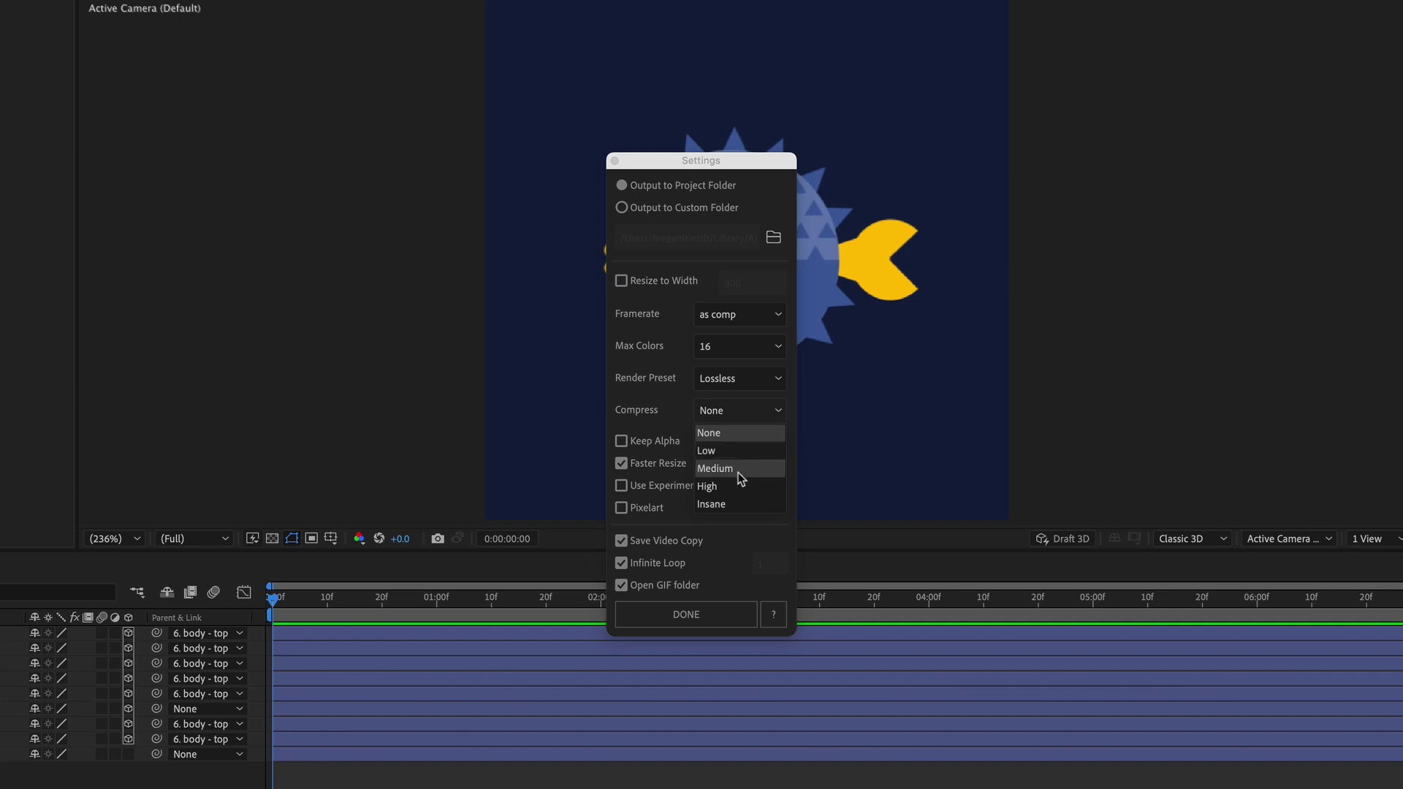
click(676, 419)
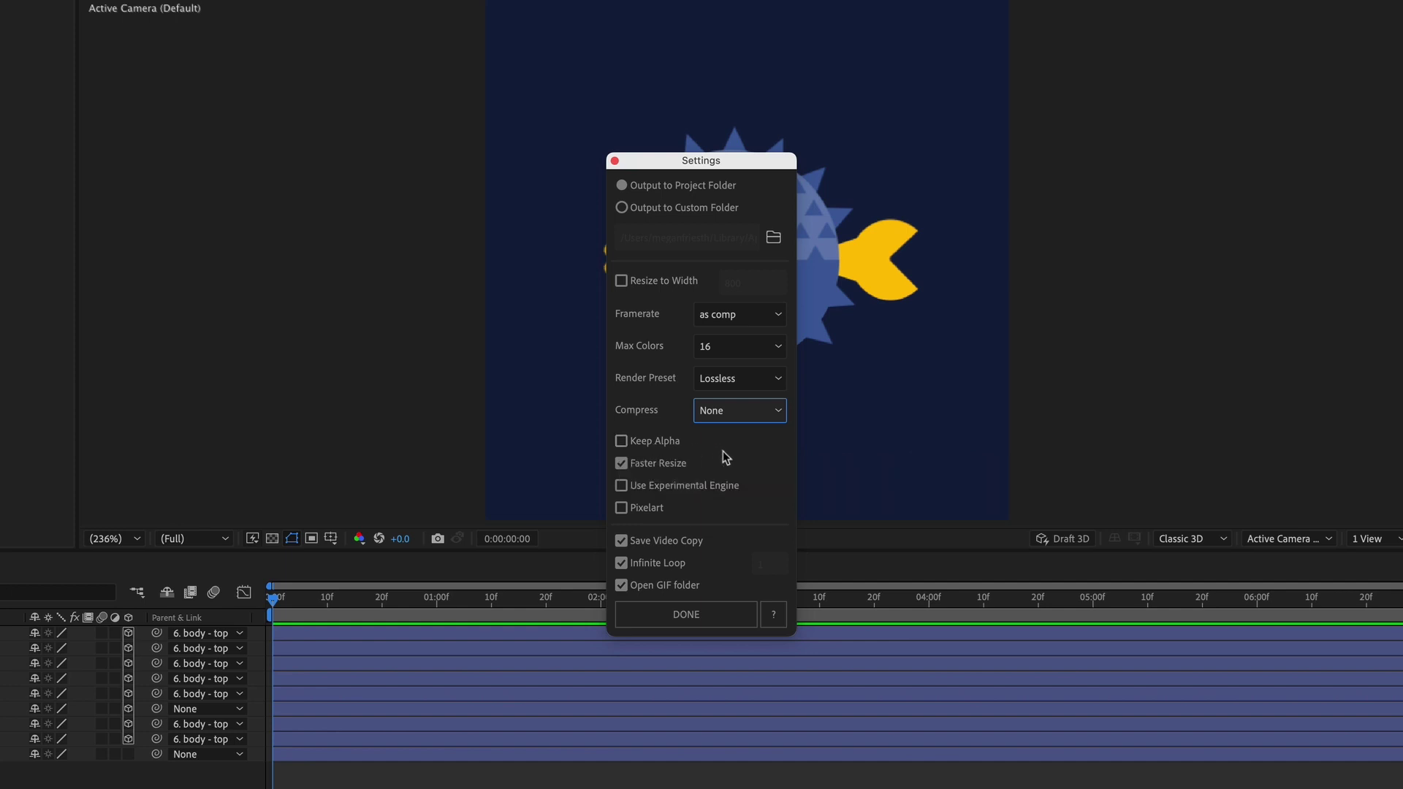
mouse_move(643, 466)
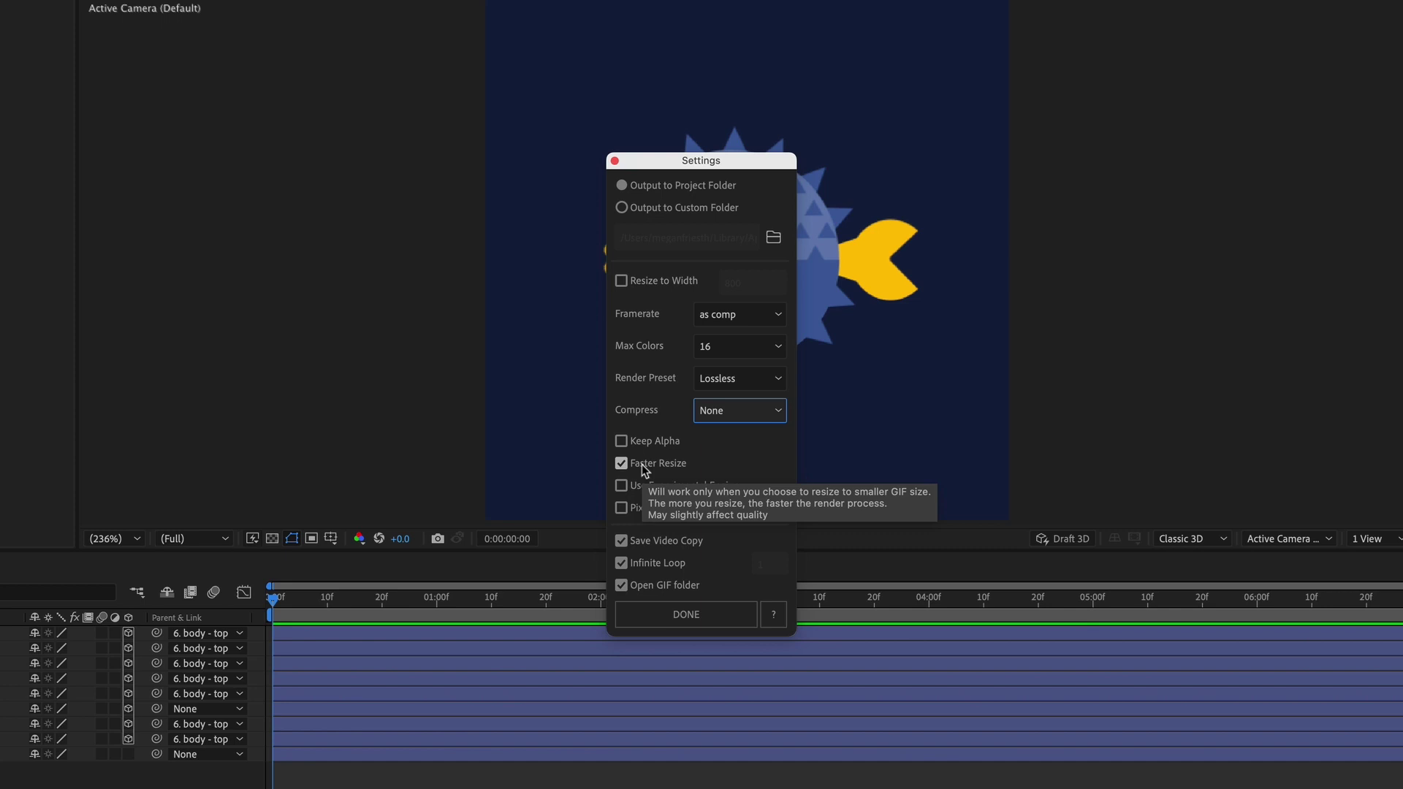
mouse_move(653, 290)
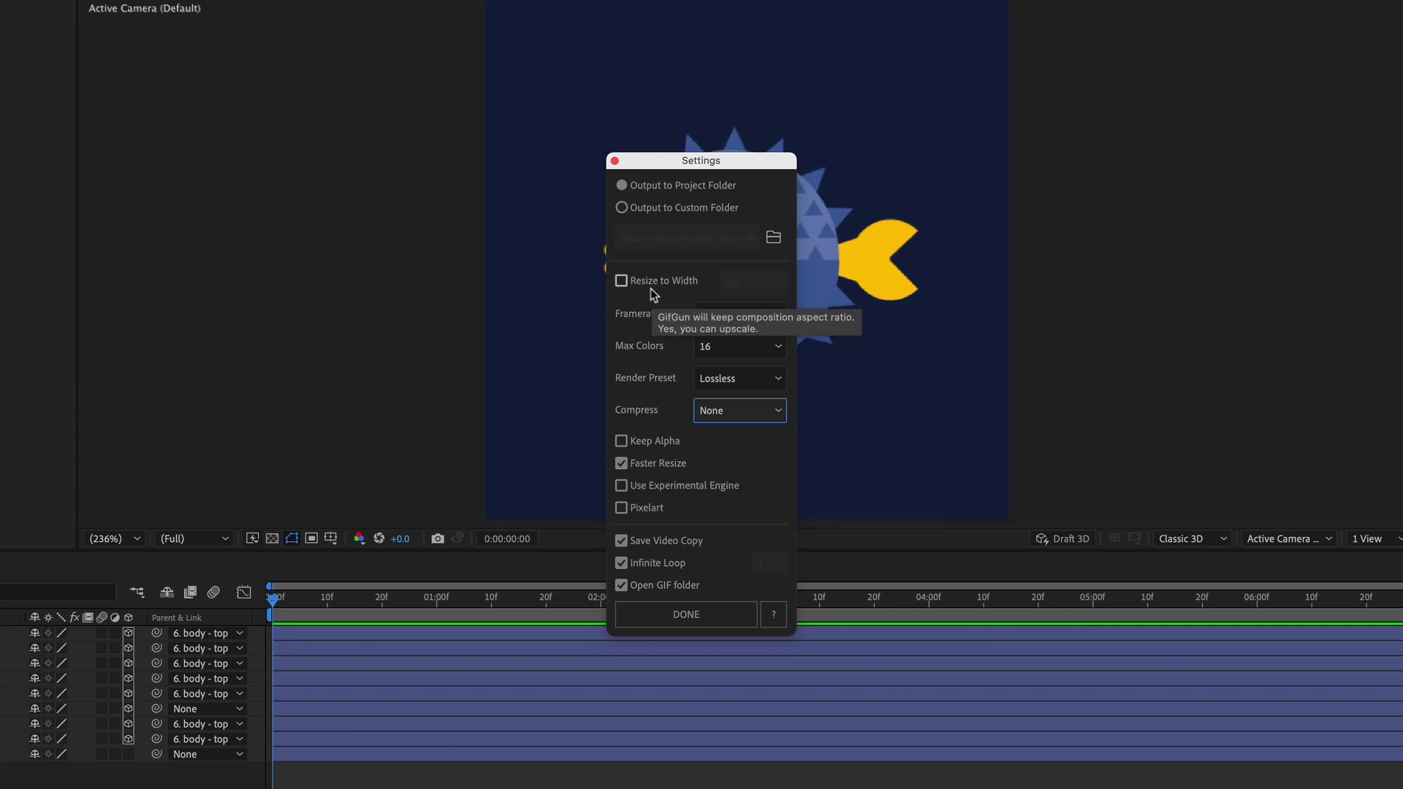
Uncheck Save Video Copy, leave Infinite Loop on, and confirm GifGun settings with DONE.
click(683, 541)
click(678, 566)
click(674, 560)
click(697, 620)
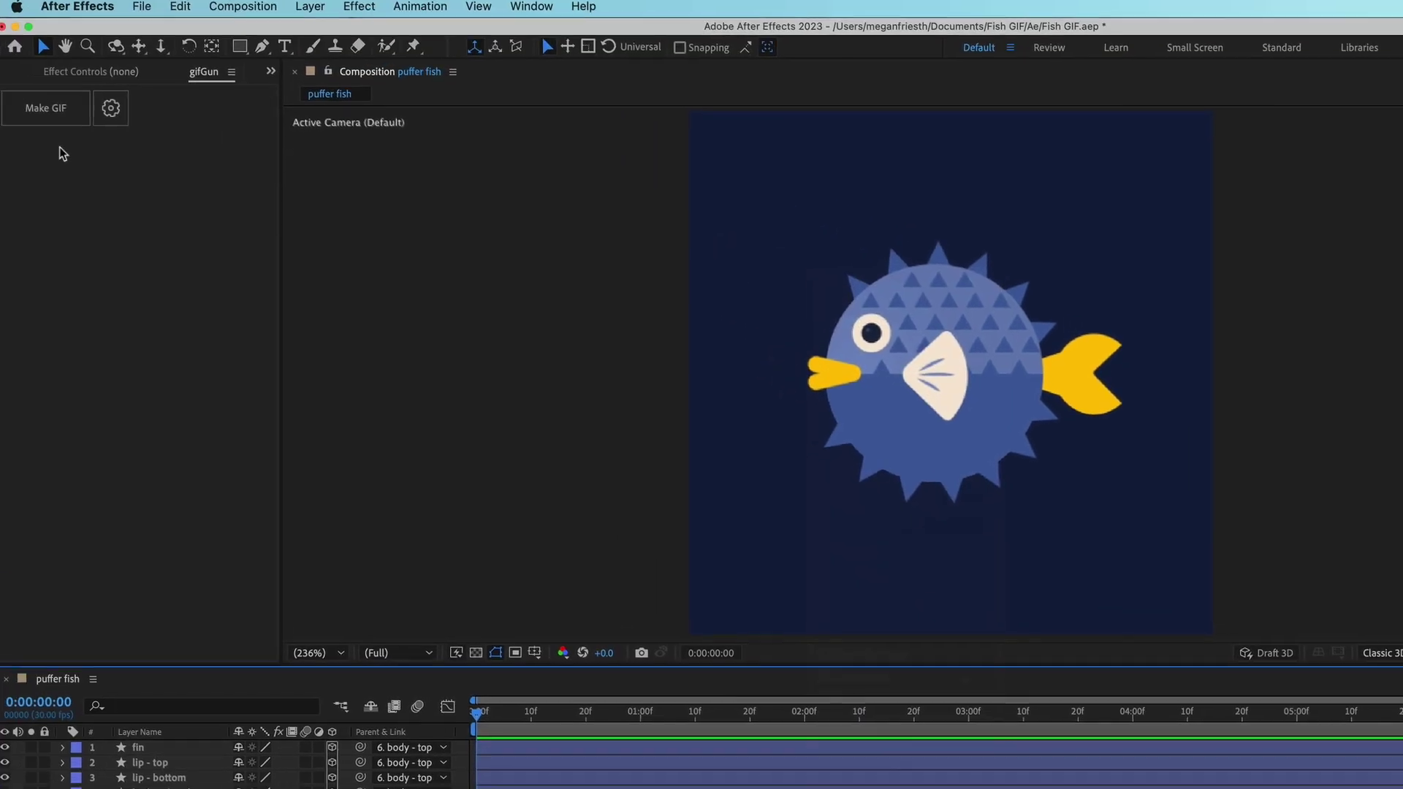
Render puffer_fish.gif with GifGun's Make GIF and preview it in Quick Look.
click(38, 120)
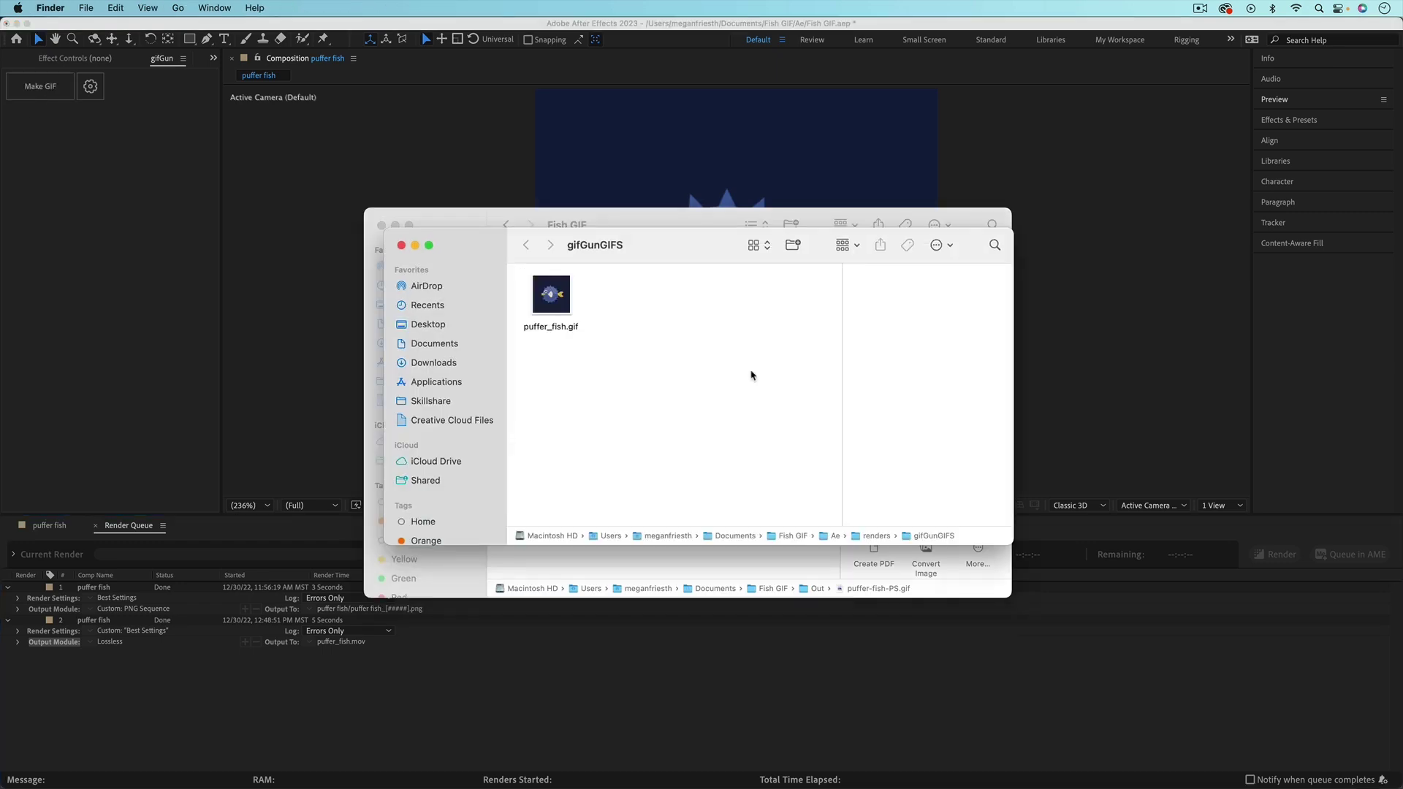
click(565, 306)
key(space)
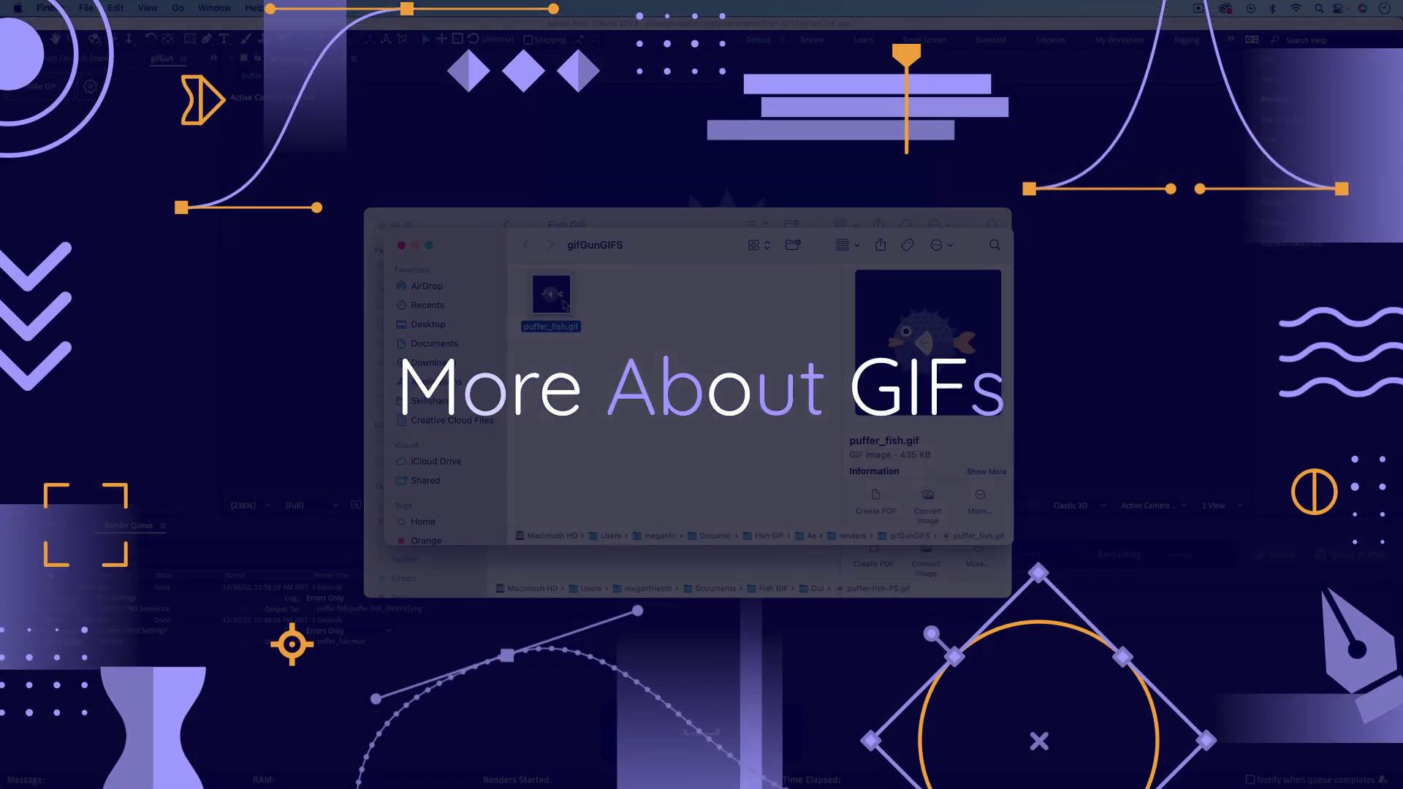
Move puffer_fish.gif from gifGunGIFS into the Fish GIF Out folder.
drag(657, 245, 1052, 245)
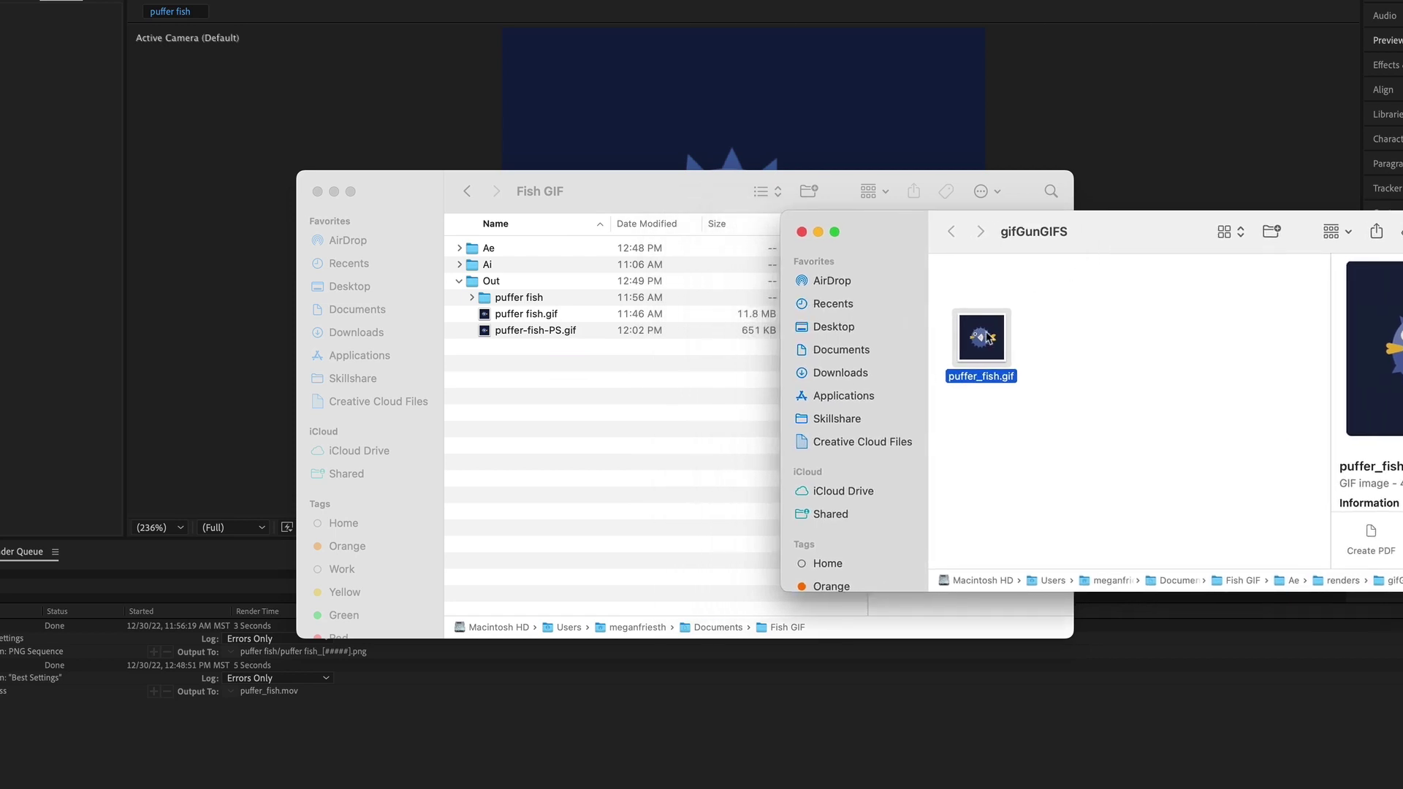
drag(988, 338, 526, 311)
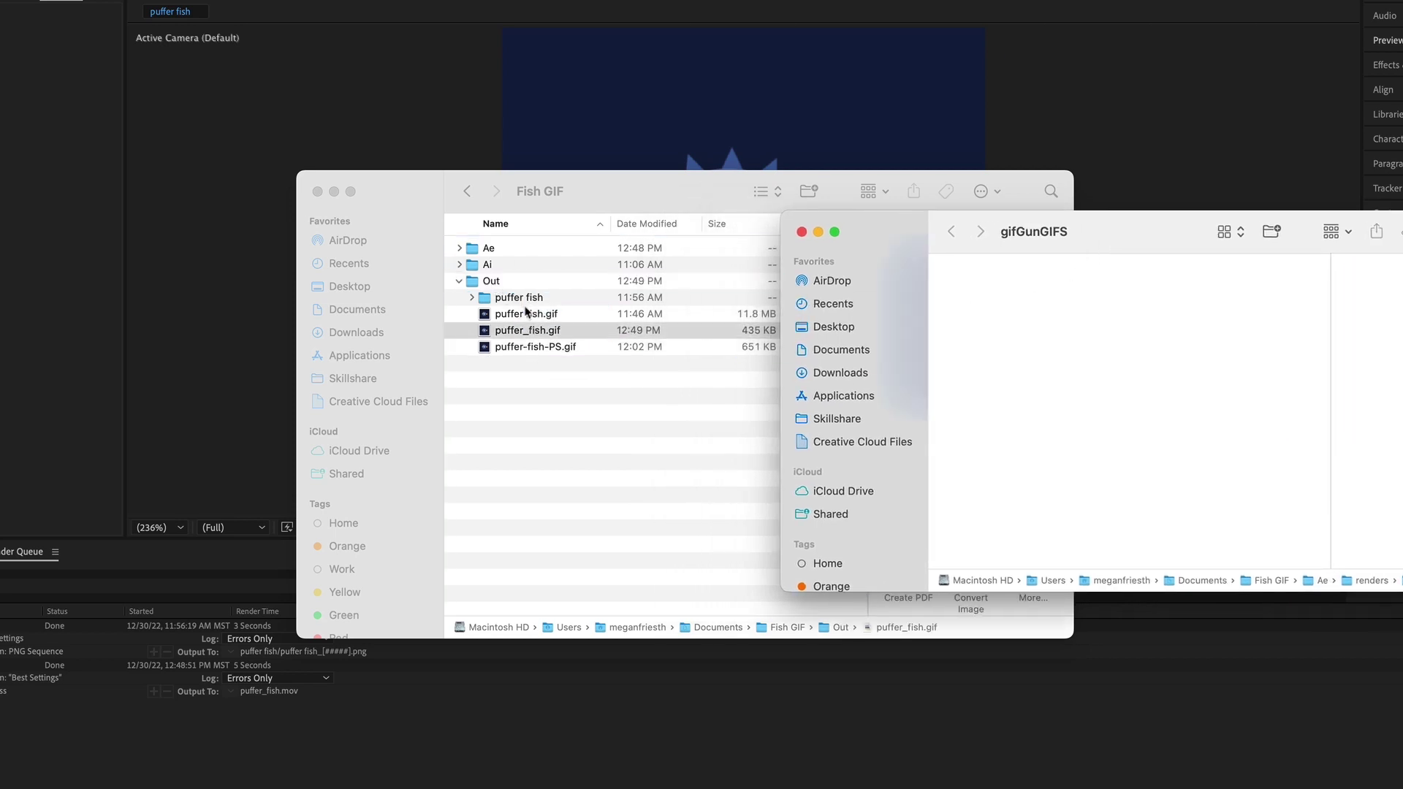
click(537, 366)
Compare sizes of puffer fish.gif, puffer-fish-PS.gif and puffer_fish.gif (11.8 MB, 651 KB, 435 KB).
click(547, 316)
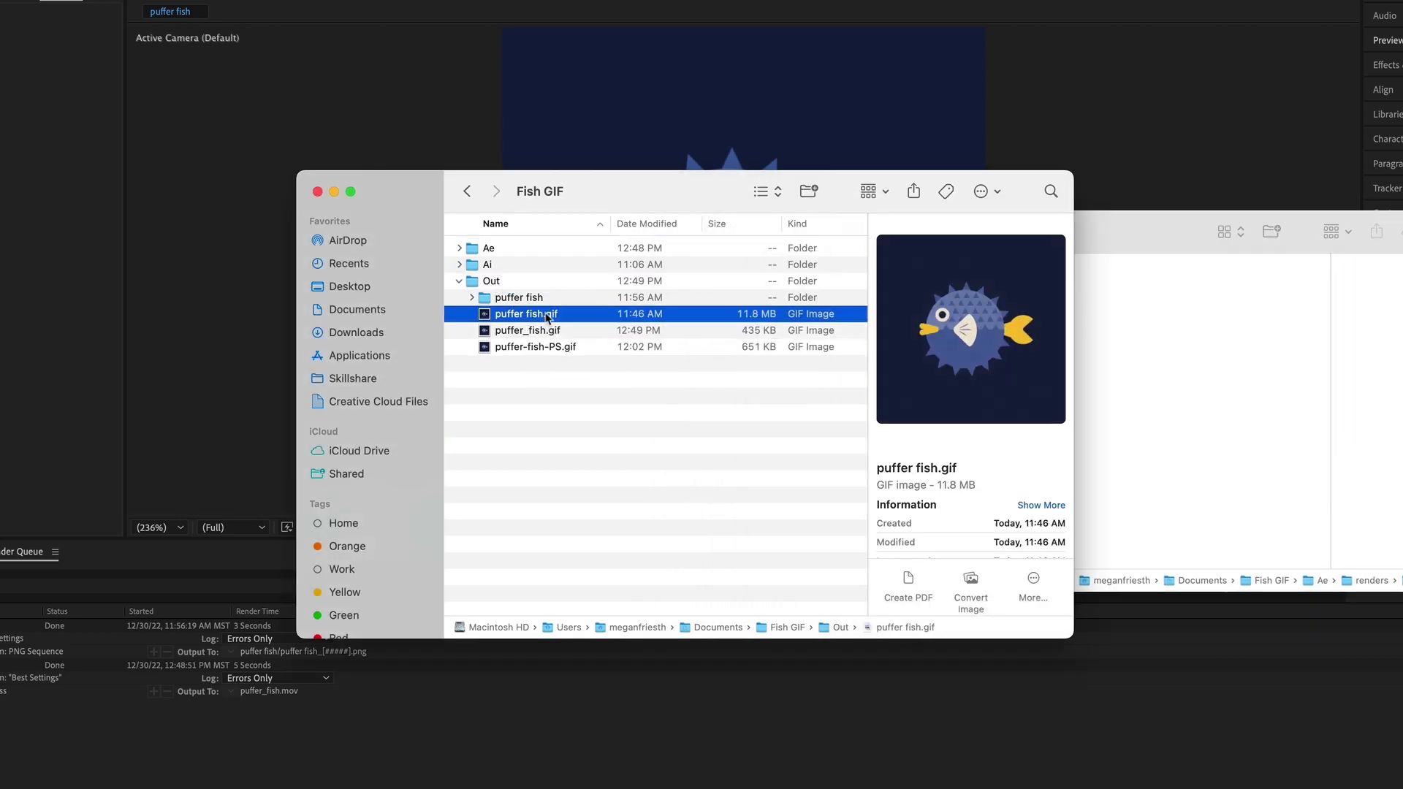
click(549, 348)
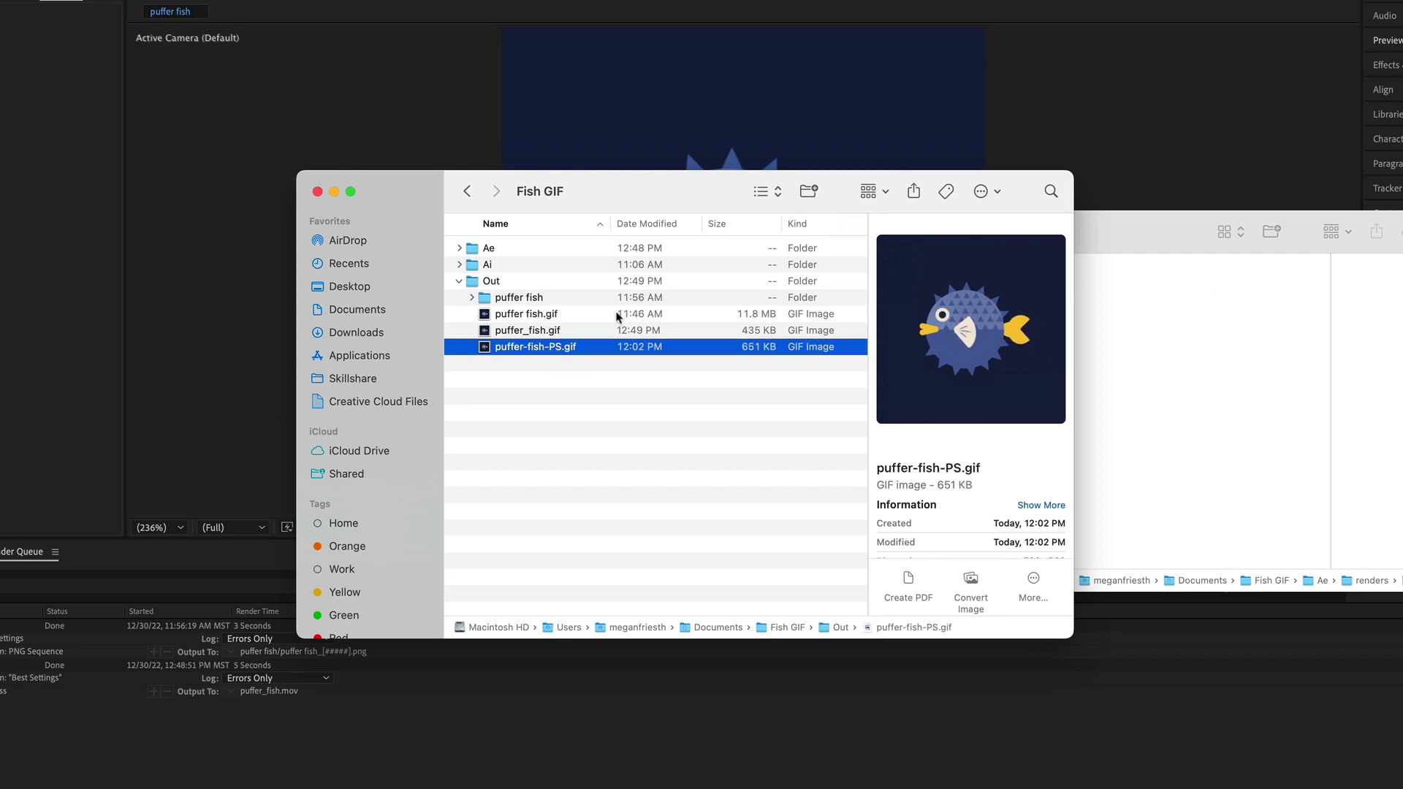
click(784, 333)
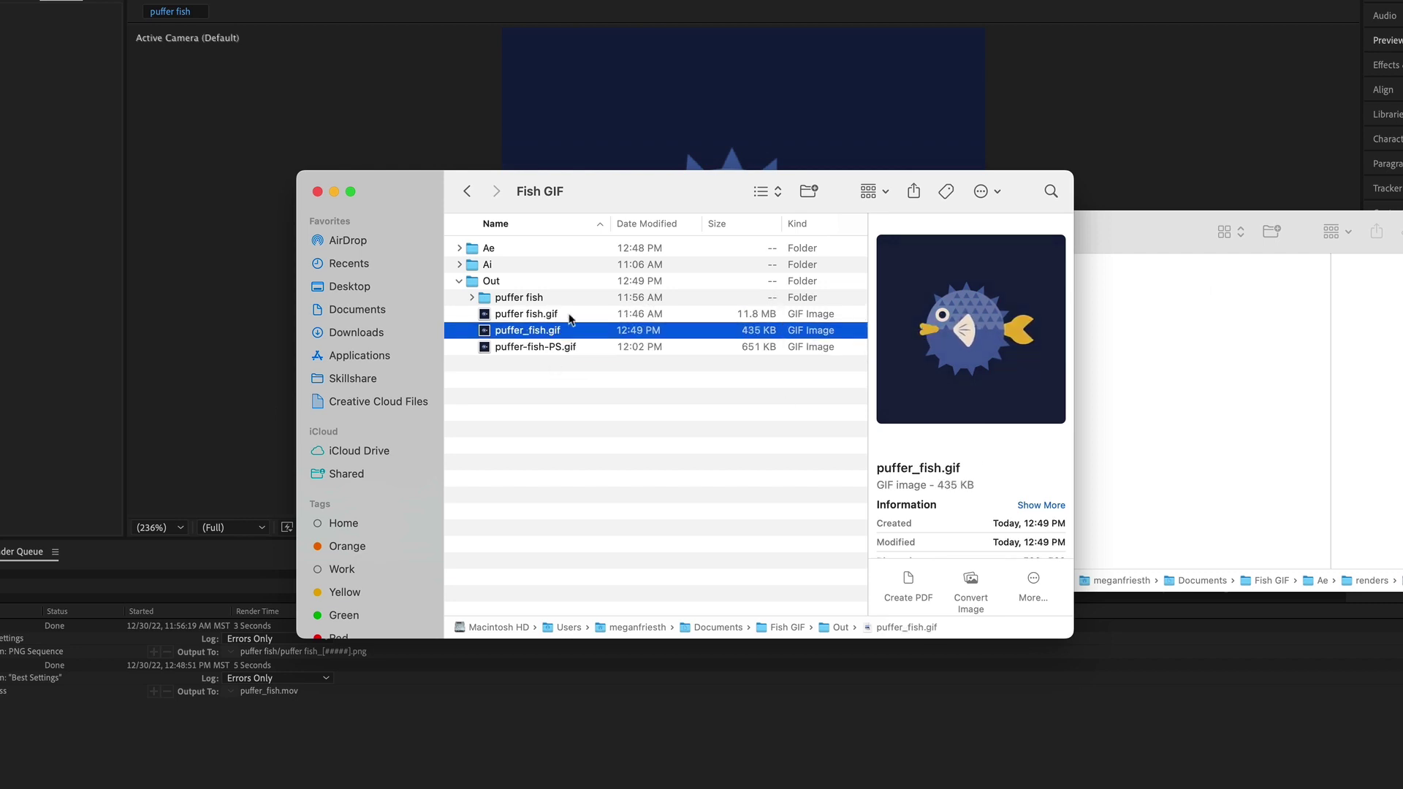
click(779, 349)
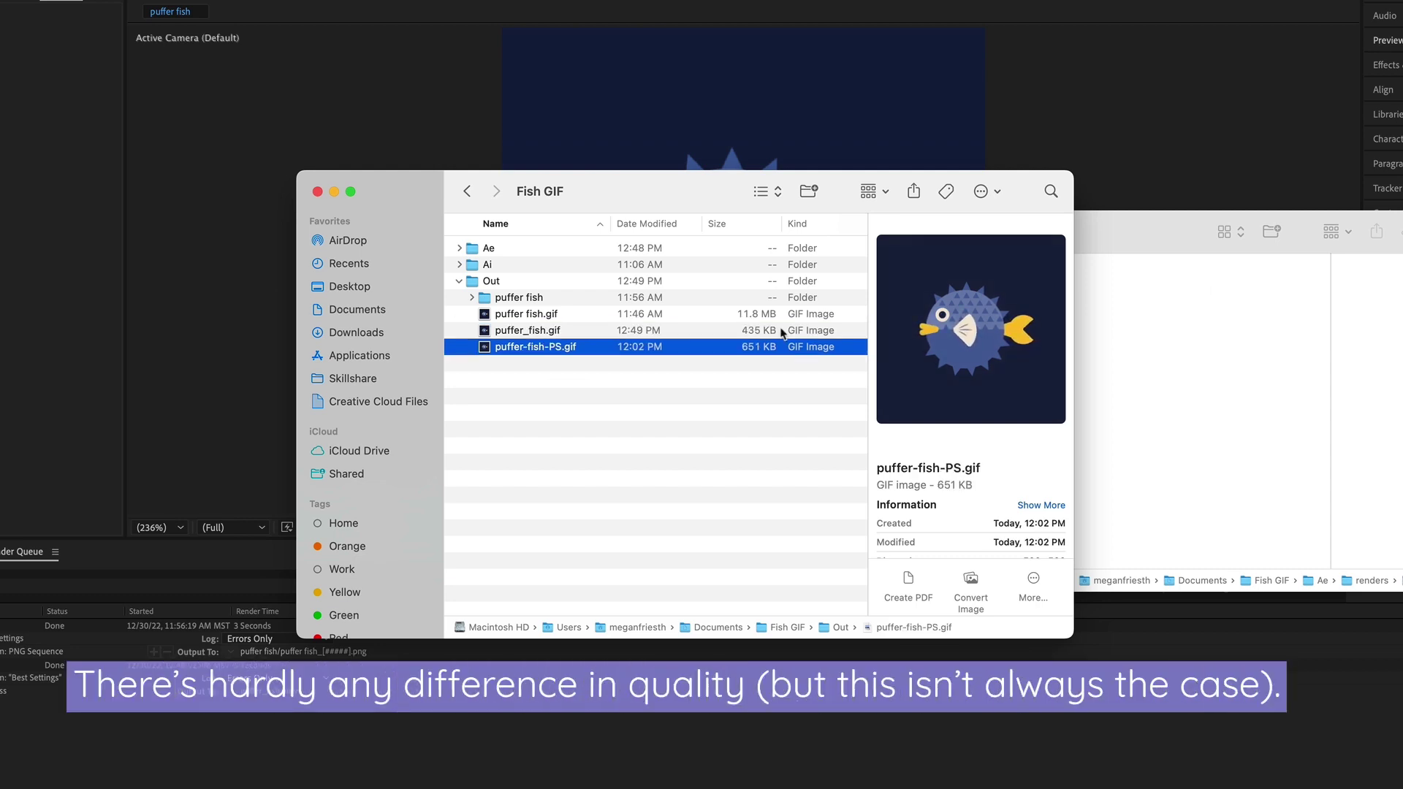
click(774, 317)
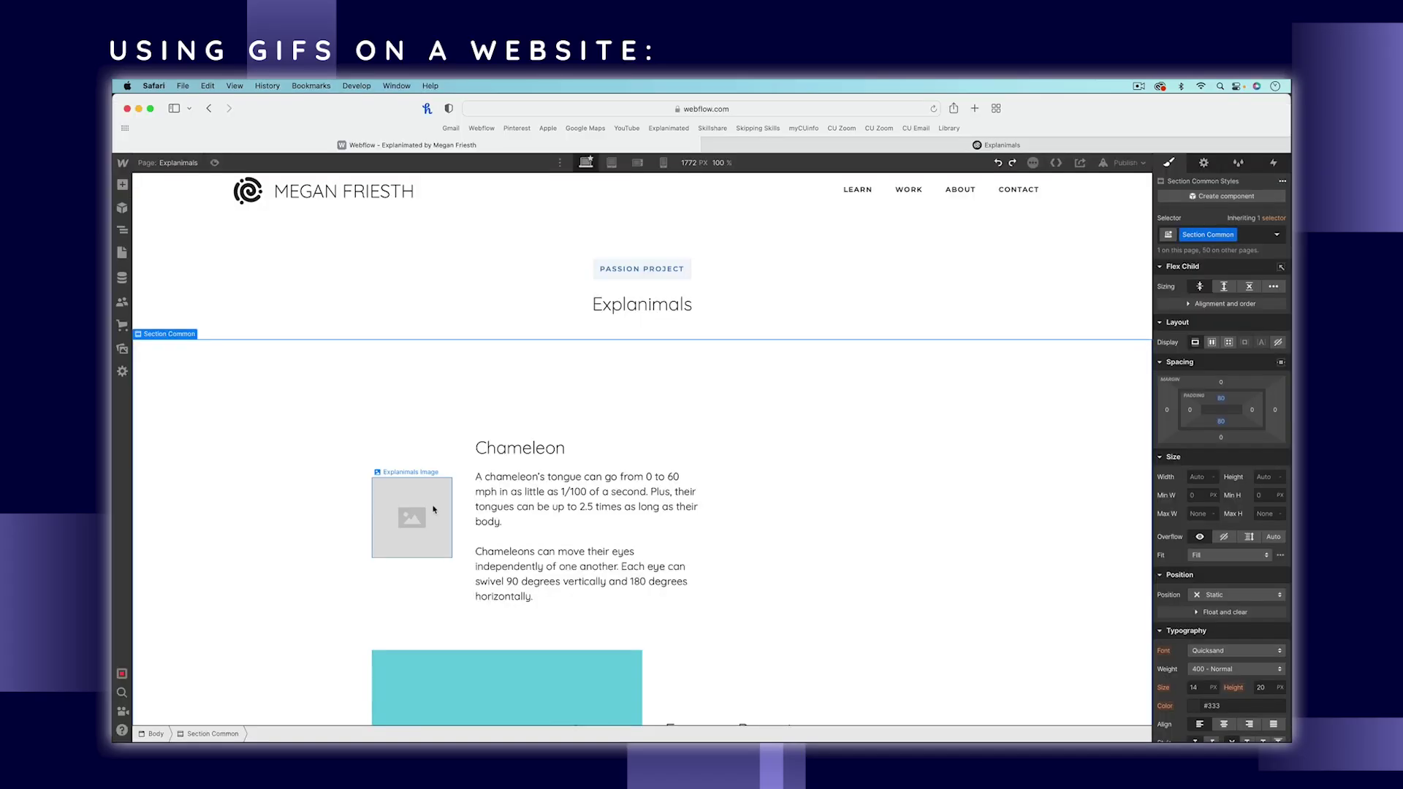
Replace the placeholder image with chameleon.gif from Assets and view the published Explanimals page.
click(447, 473)
click(462, 331)
click(156, 282)
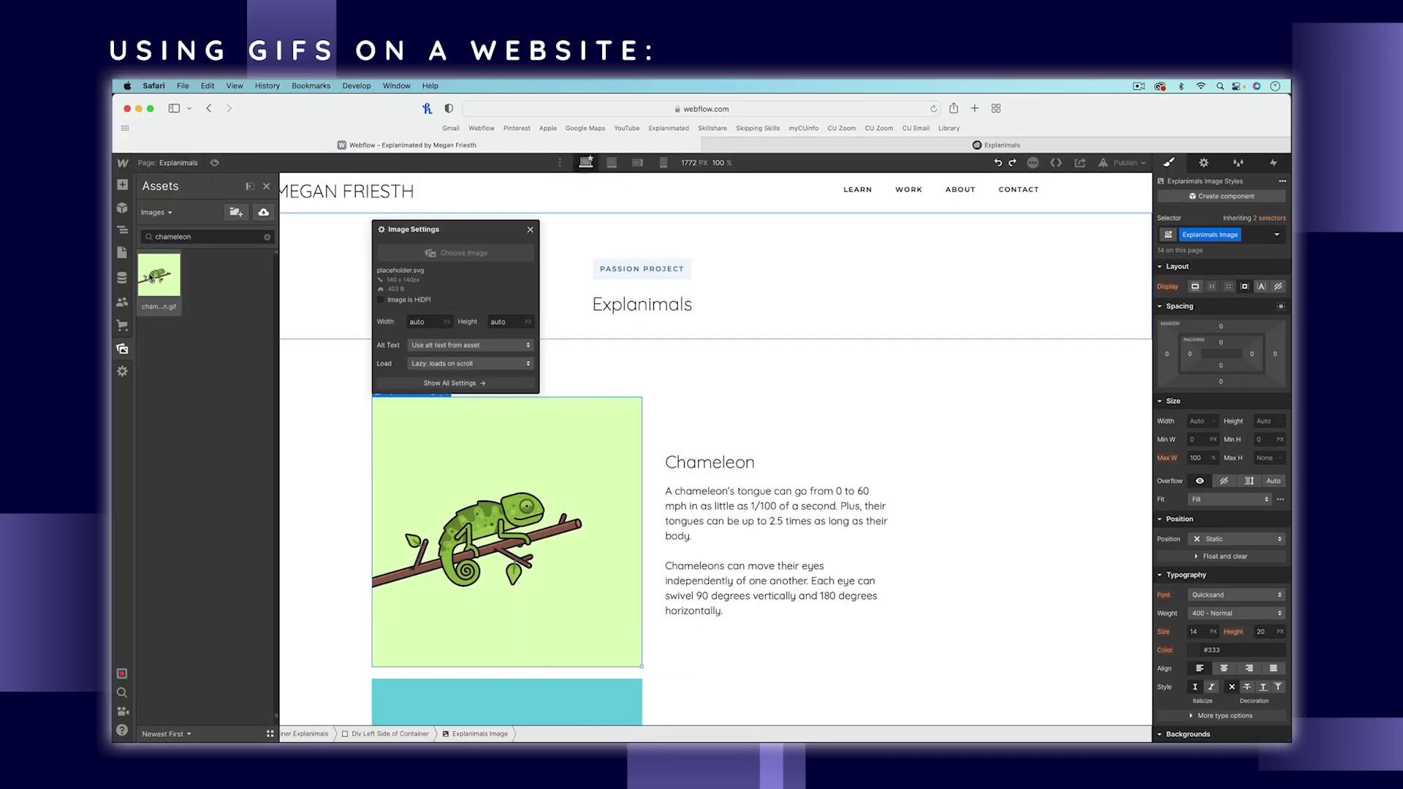
key(Escape)
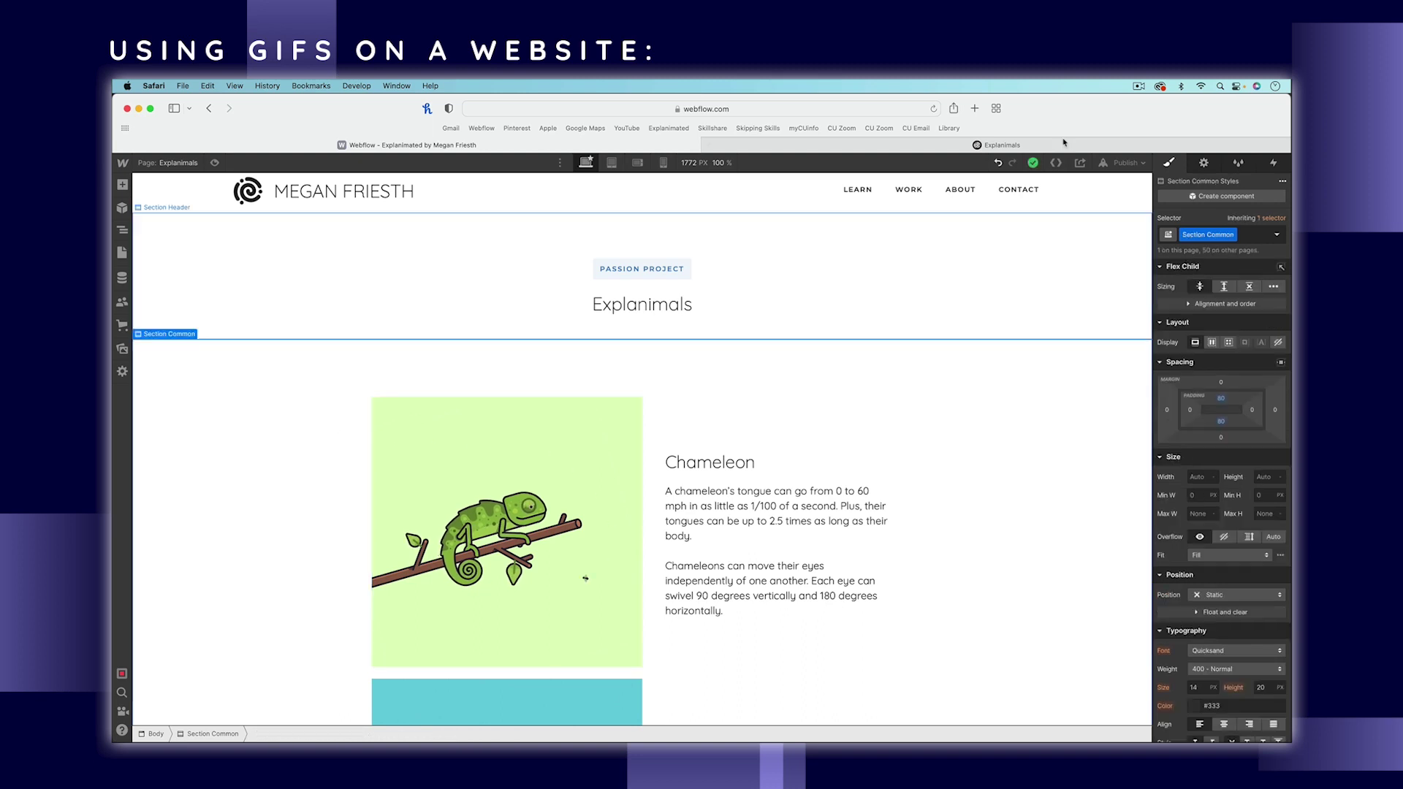
click(1114, 162)
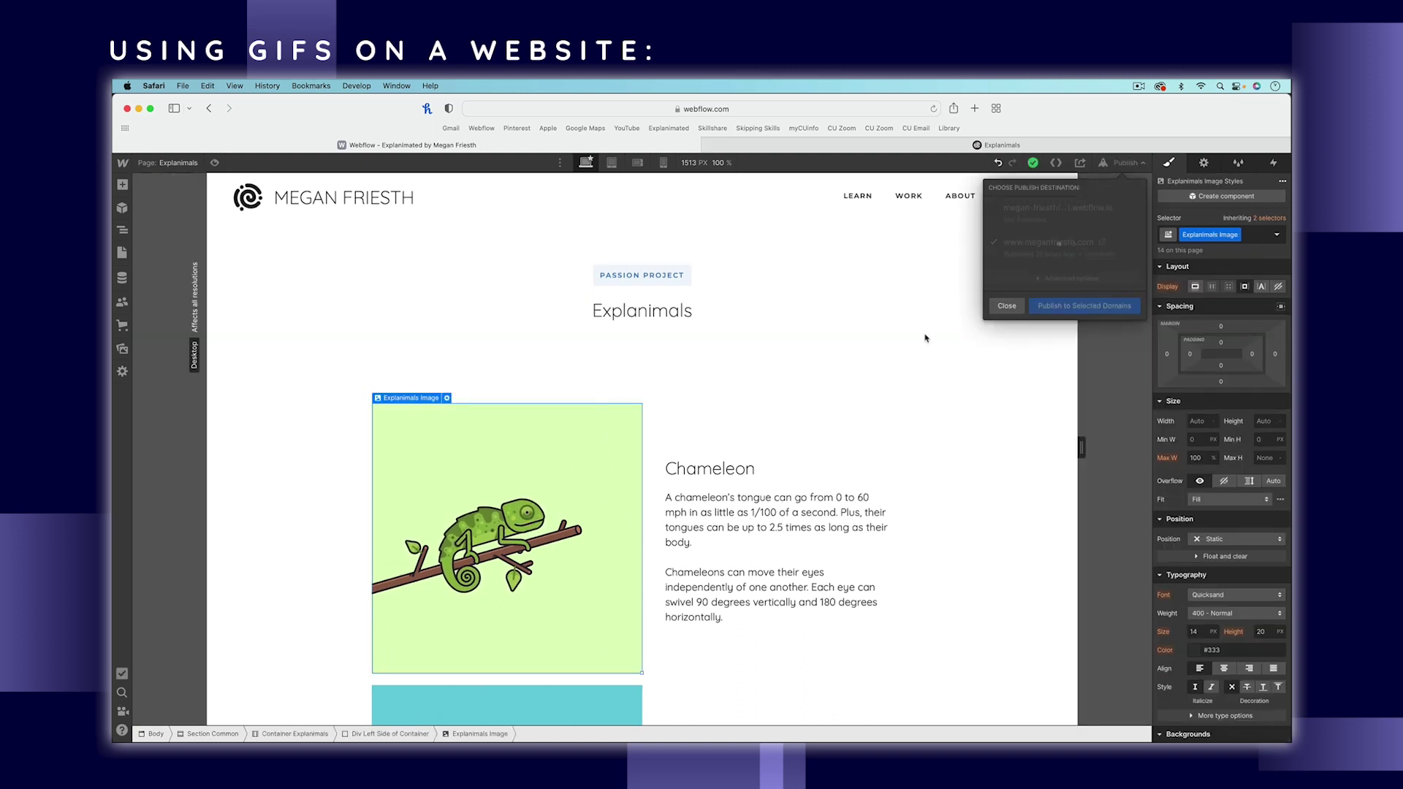
click(1049, 242)
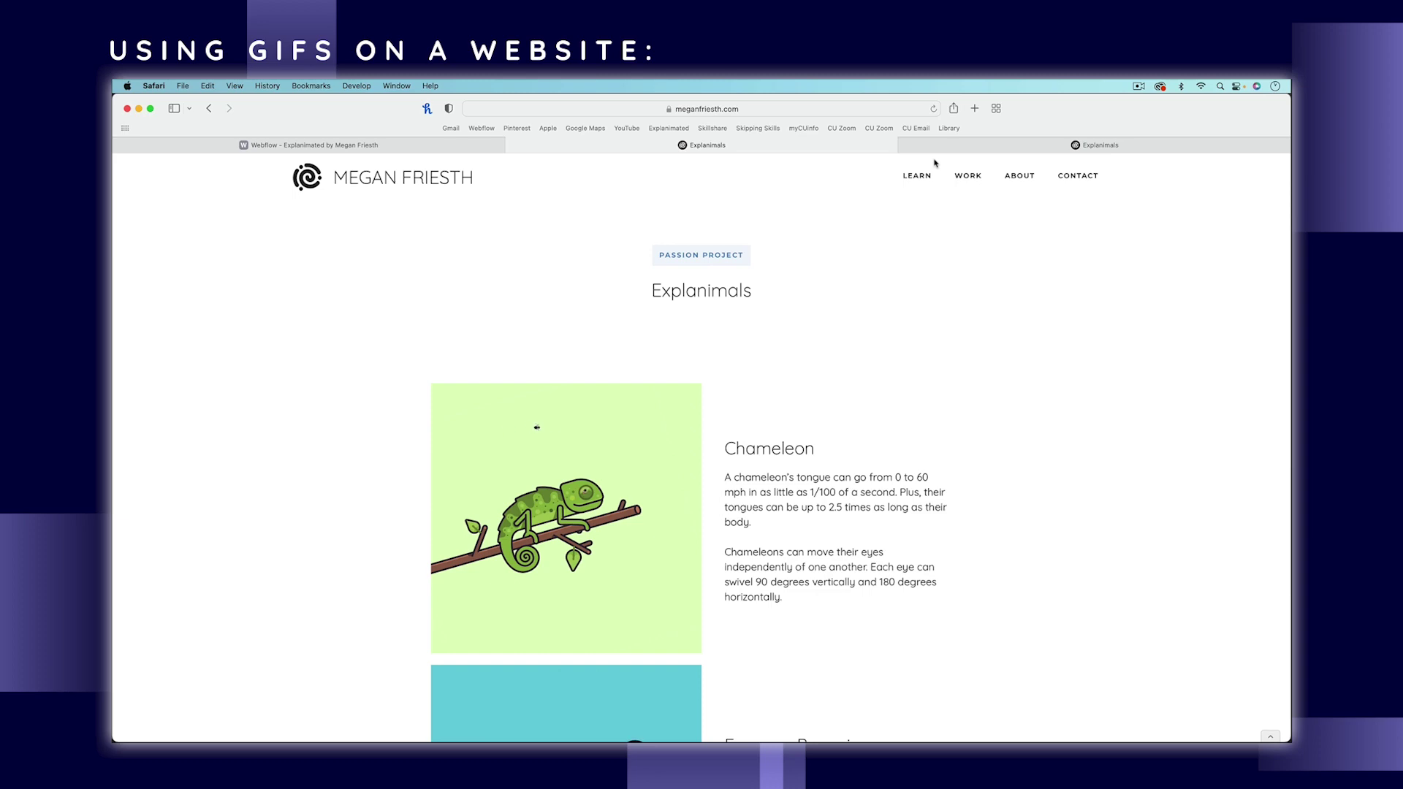